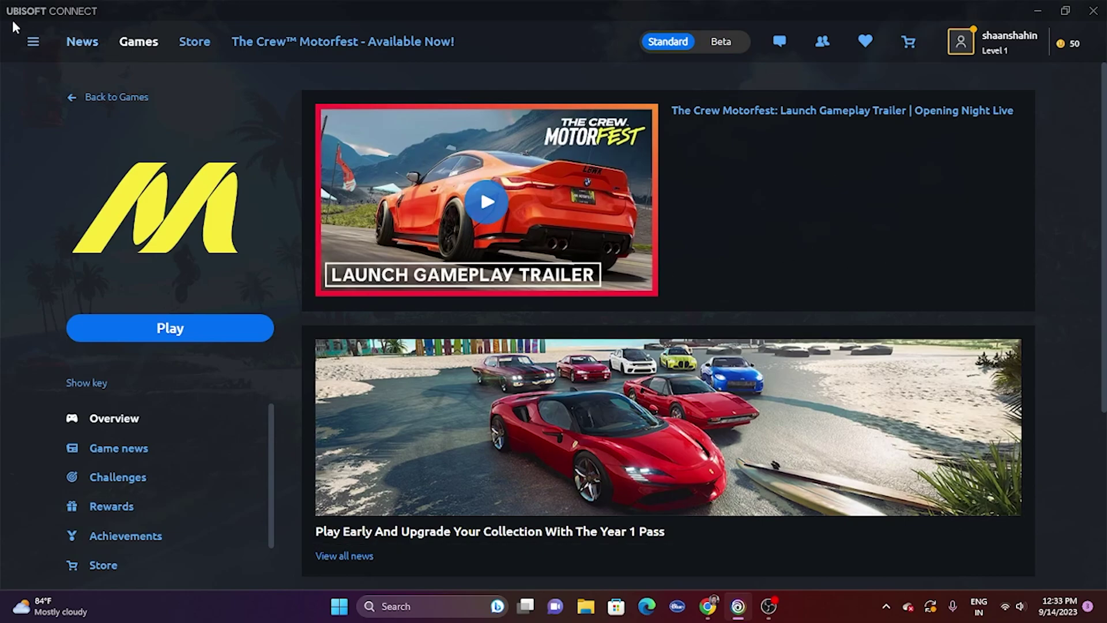
# Step: Switch from Ubisoft Connect to the Epic Games Launcher and view the game library
pyautogui.click(1037, 11)
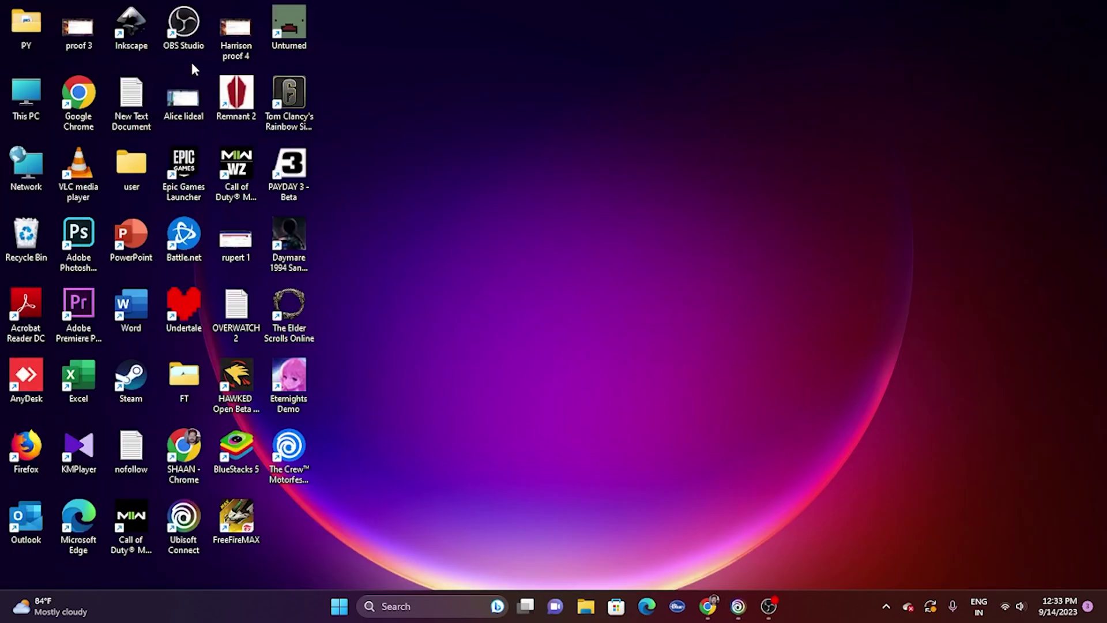
pyautogui.doubleClick(190, 173)
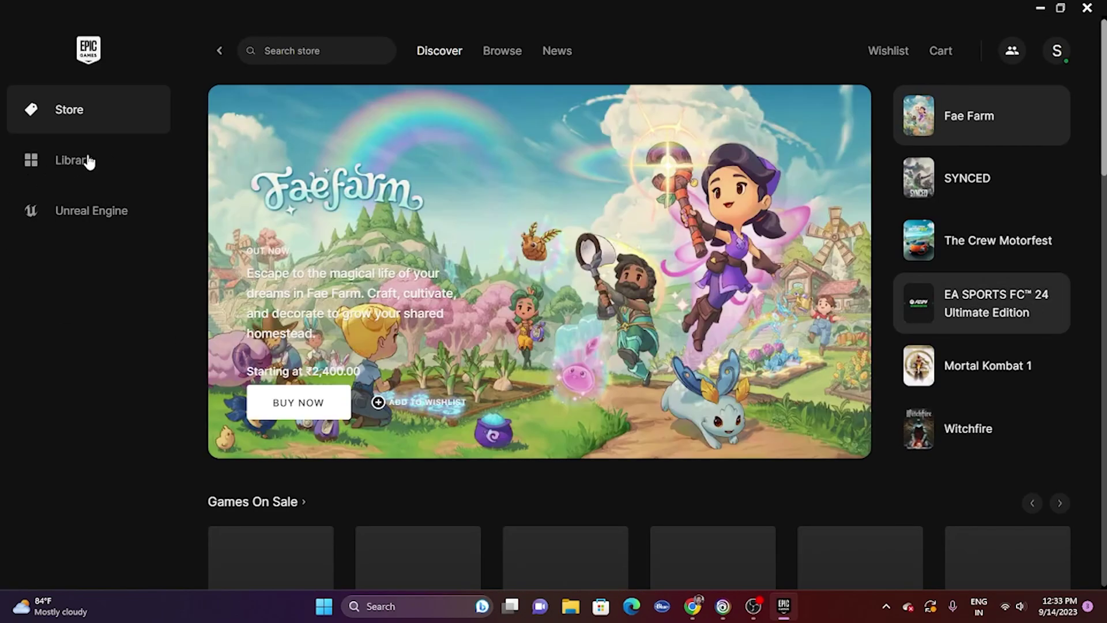
pyautogui.click(87, 161)
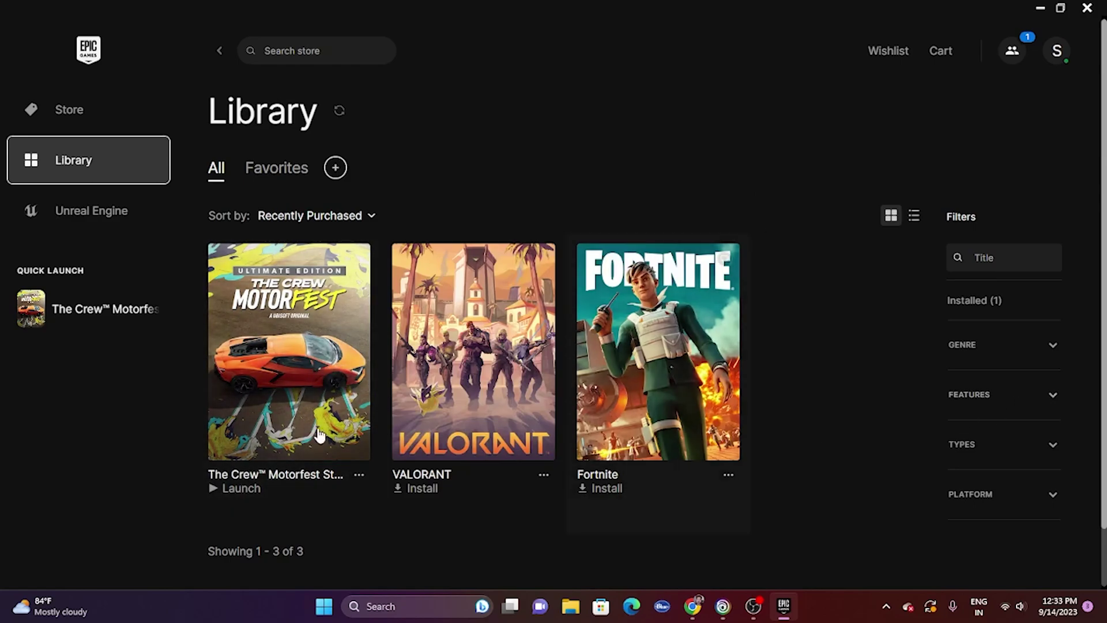
pyautogui.click(1038, 11)
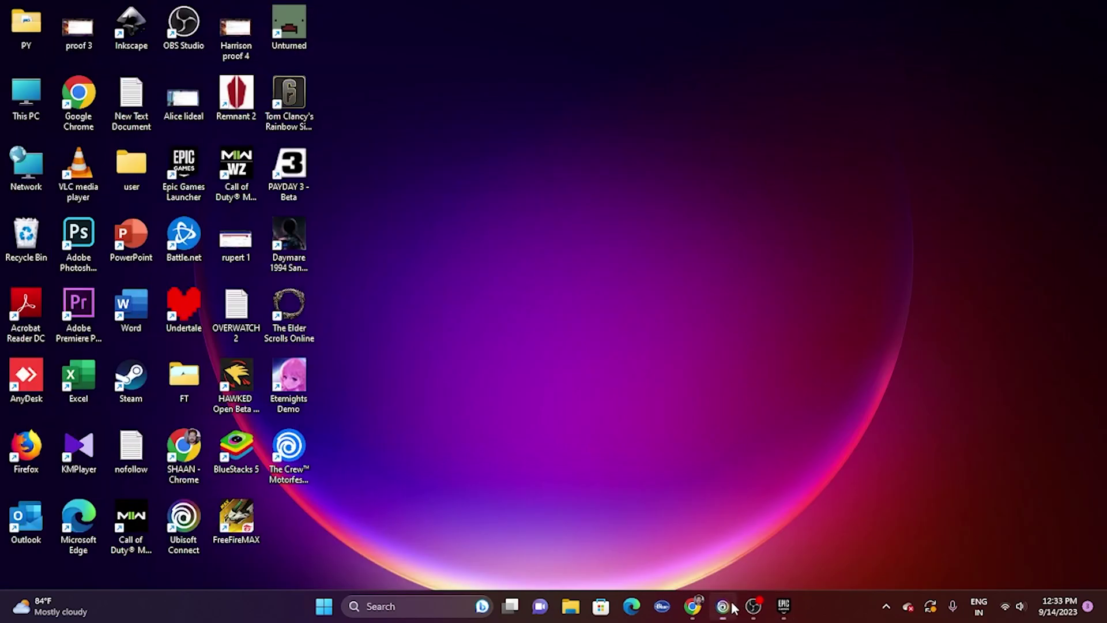
# Step: Switch back to Ubisoft Connect and view the Windows power options for restarting the PC
pyautogui.click(728, 607)
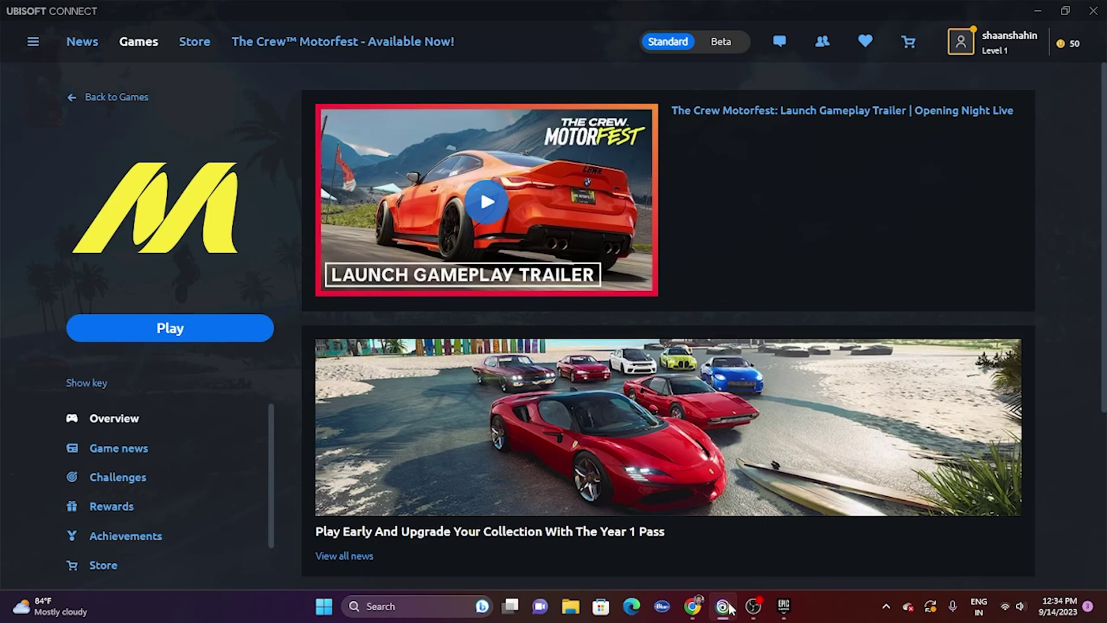
pyautogui.click(324, 612)
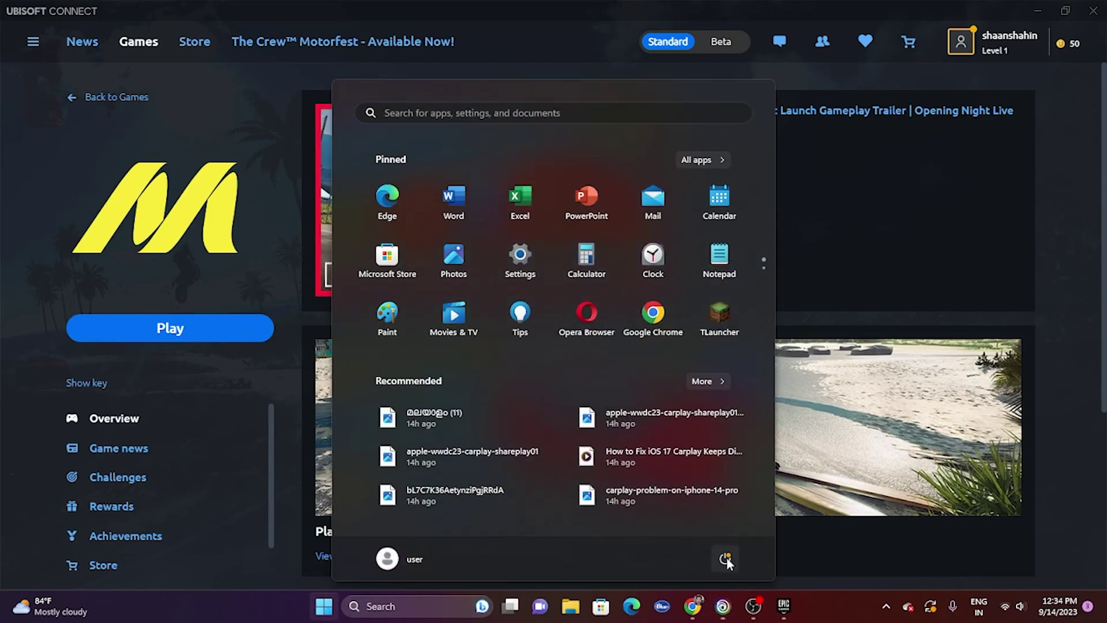
pyautogui.click(726, 561)
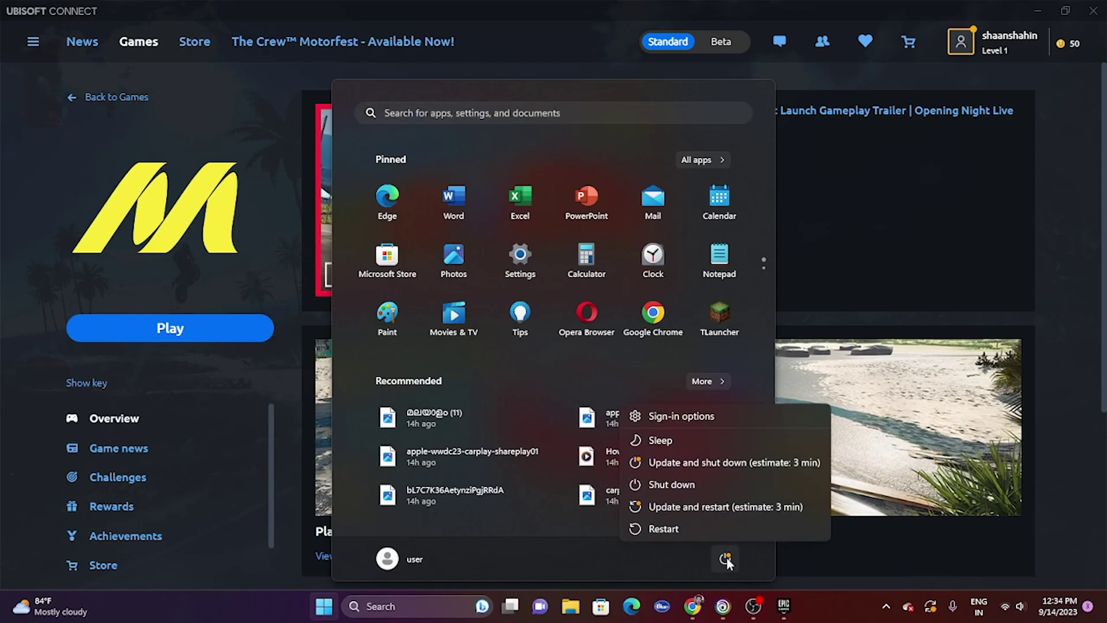
pyautogui.click(822, 603)
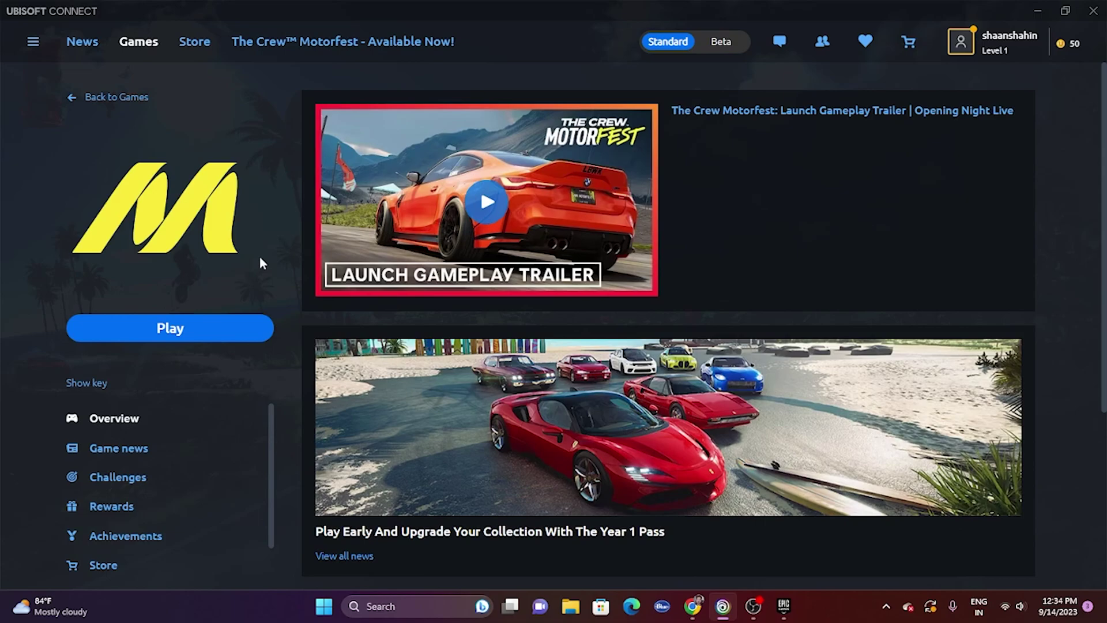
# Step: Look through The Crew Motorfest's page sections and view the Ubisoft Connect account options, including Log out
pyautogui.scroll(-2, 256, 465)
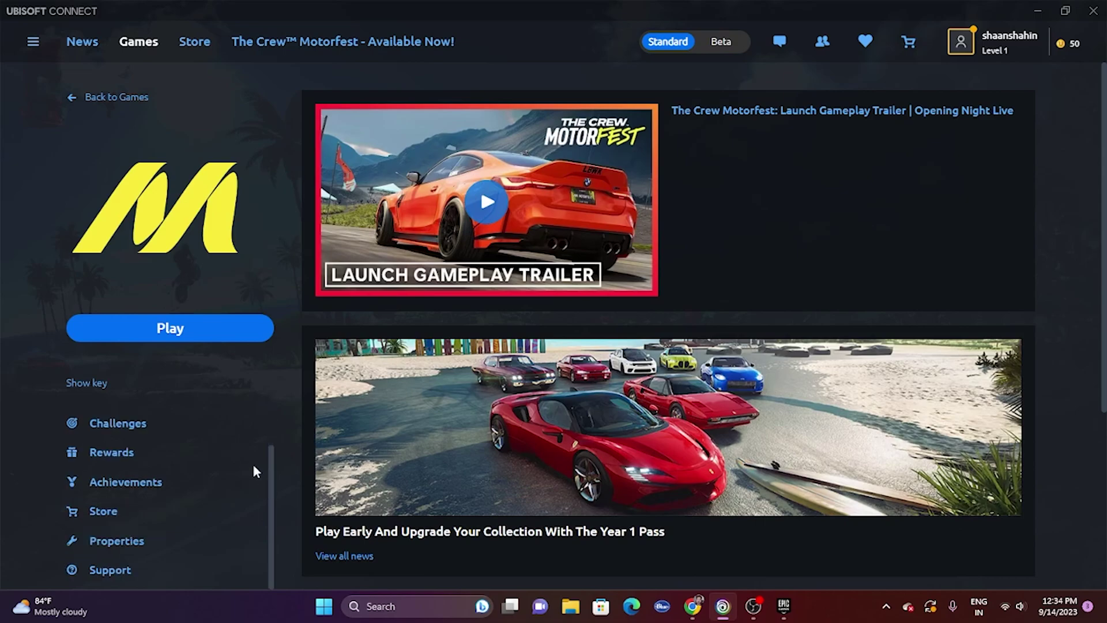
pyautogui.scroll(-3, 371, 407)
pyautogui.scroll(2, 249, 418)
pyautogui.scroll(3, 249, 418)
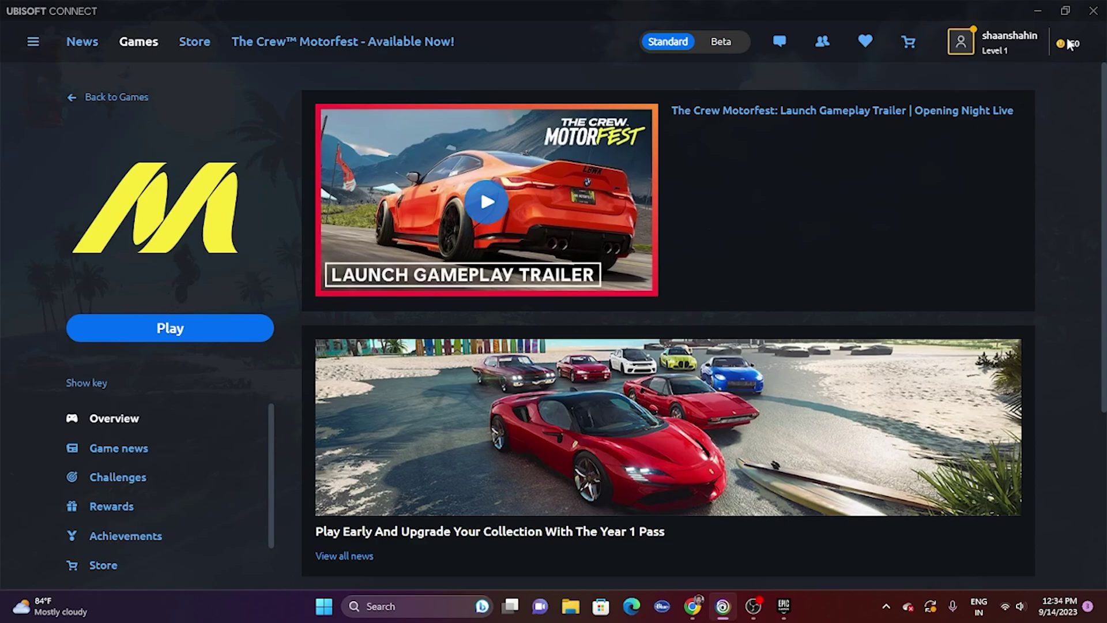
pyautogui.click(1035, 38)
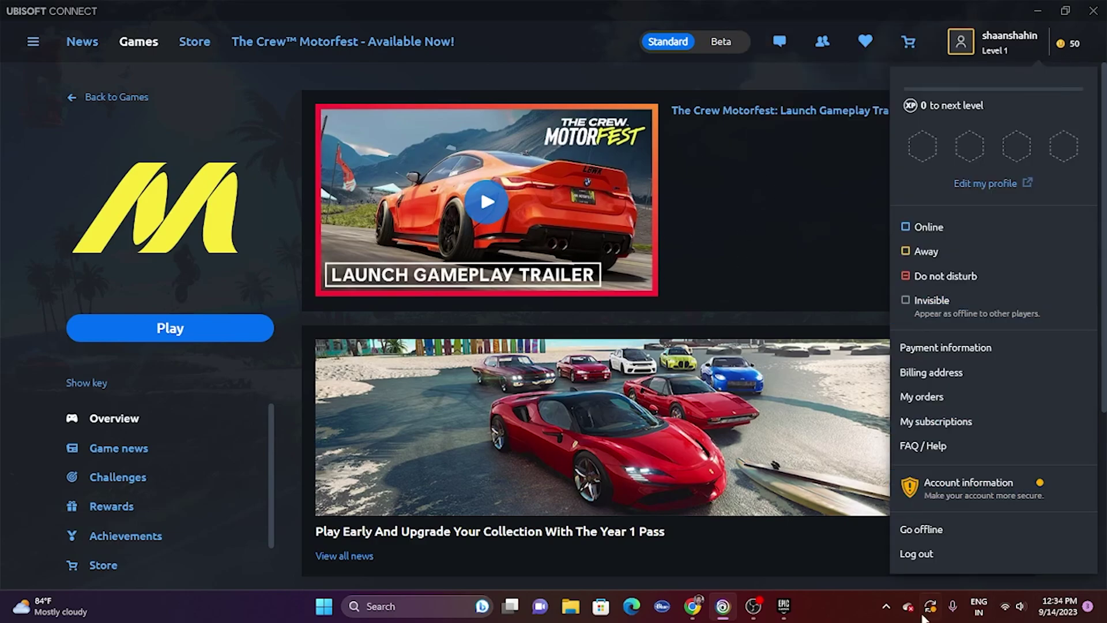
pyautogui.click(778, 196)
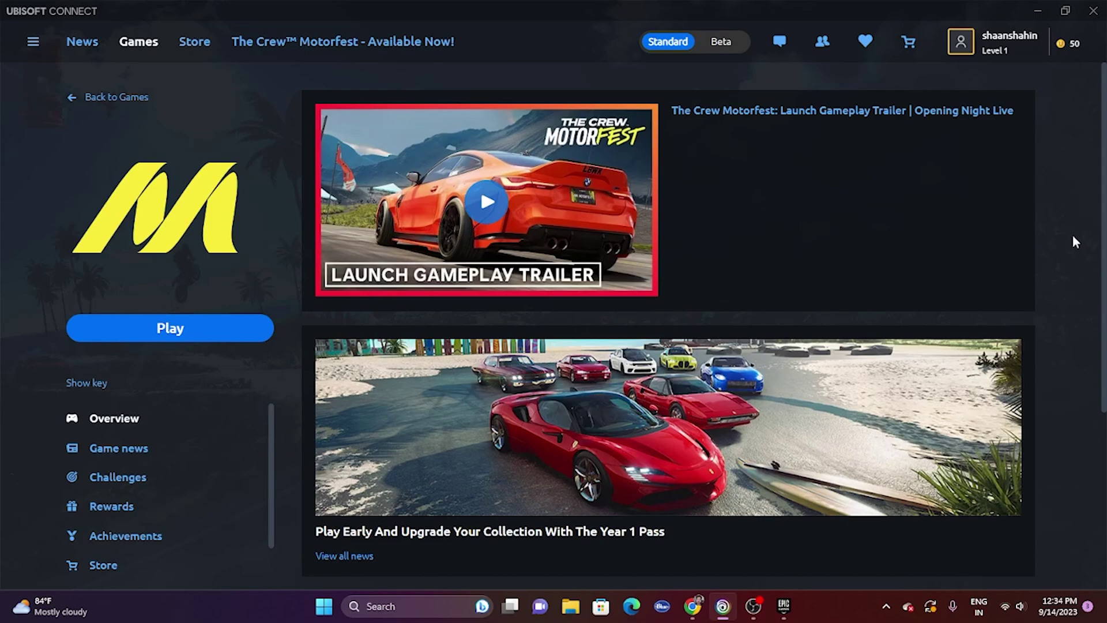
# Step: Switch to the Epic Games Launcher and view the account options, including Sign Out
pyautogui.click(783, 605)
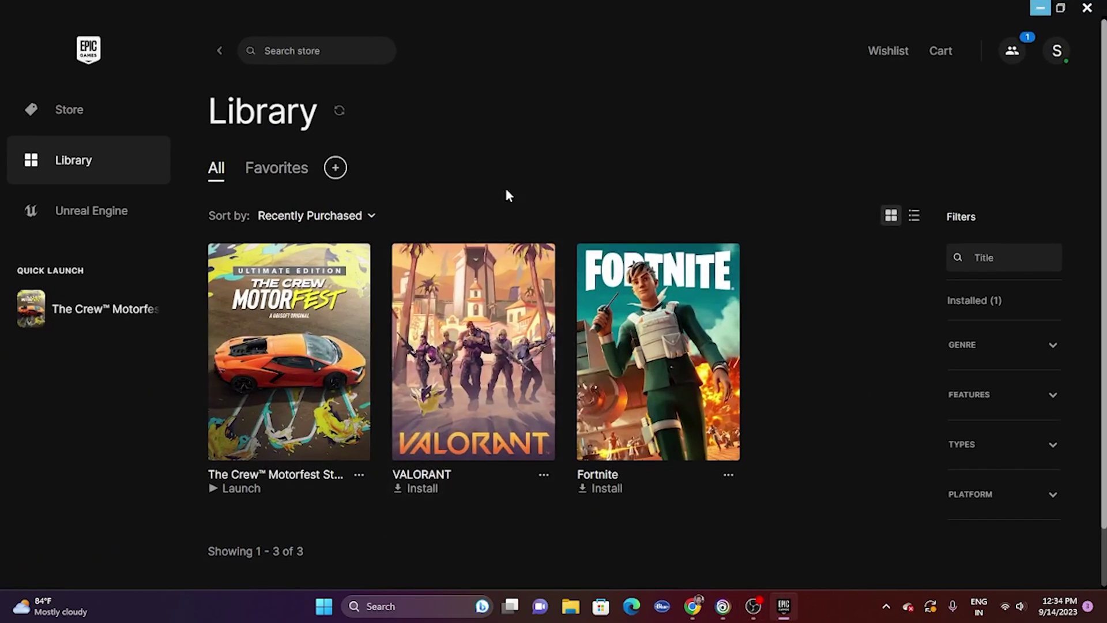
pyautogui.click(1056, 52)
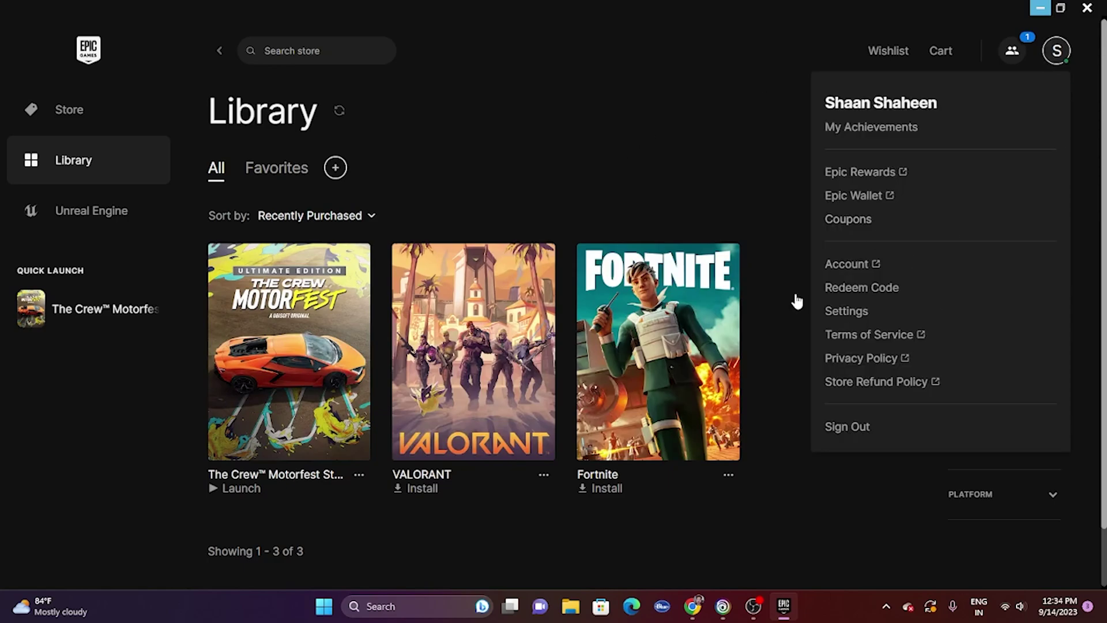
pyautogui.click(659, 117)
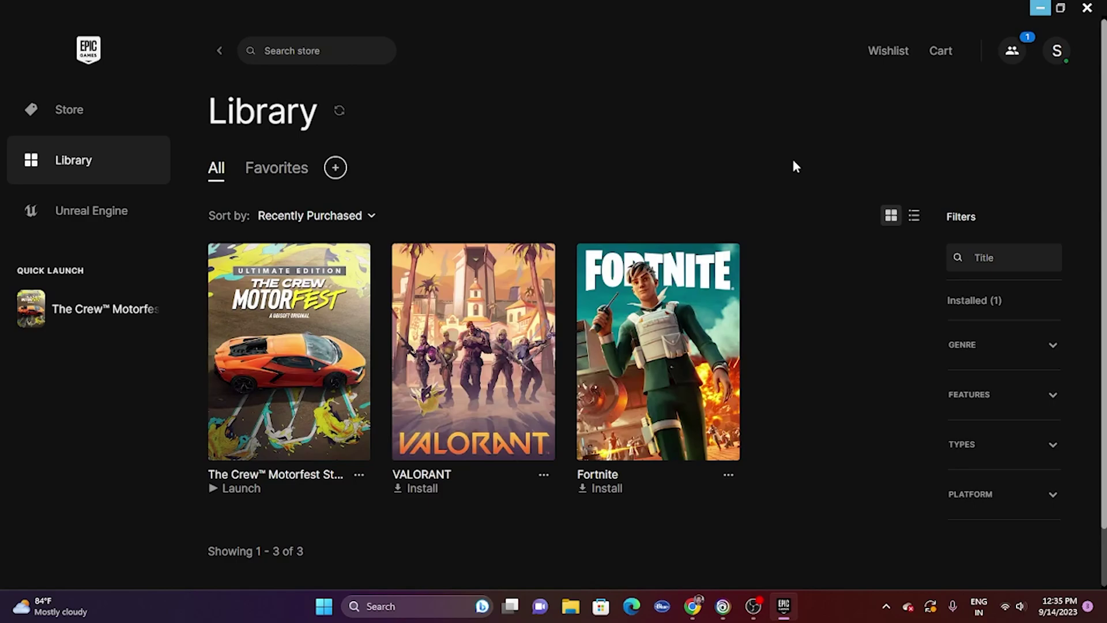
# Step: View the management options of The Crew Motorfest in the library, including Verify Files and the install location, and close them
pyautogui.click(359, 475)
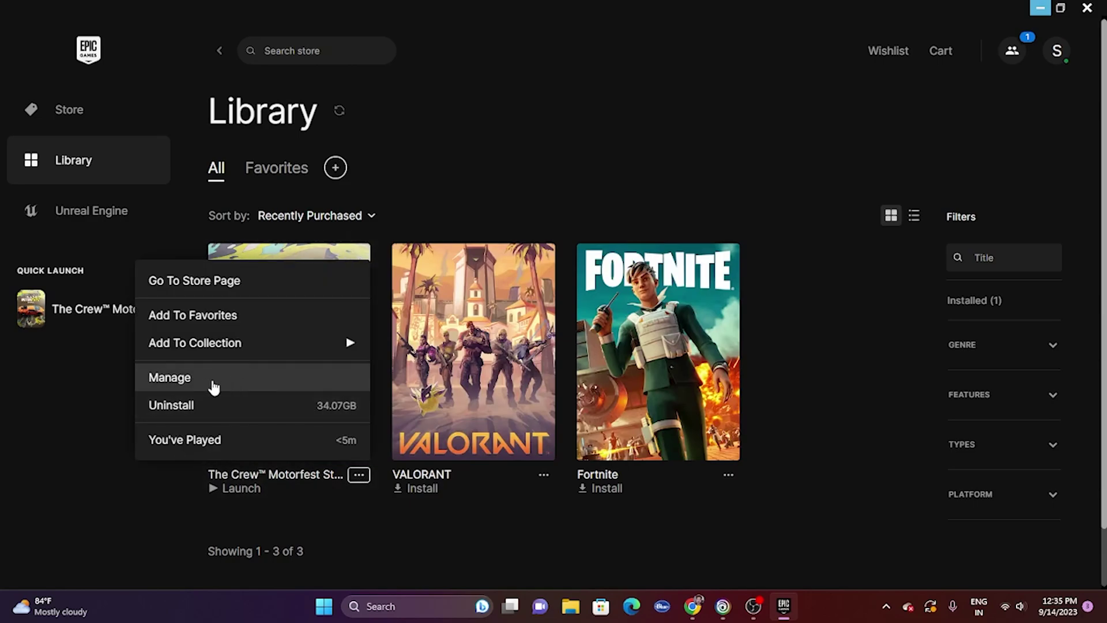
pyautogui.moveTo(228, 344)
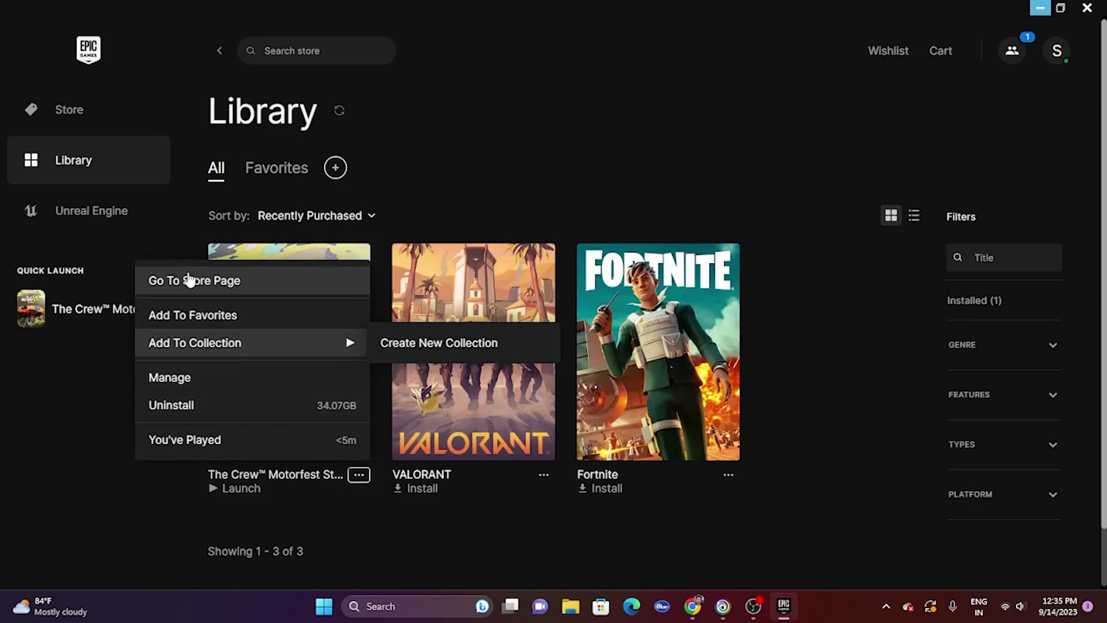
pyautogui.click(233, 378)
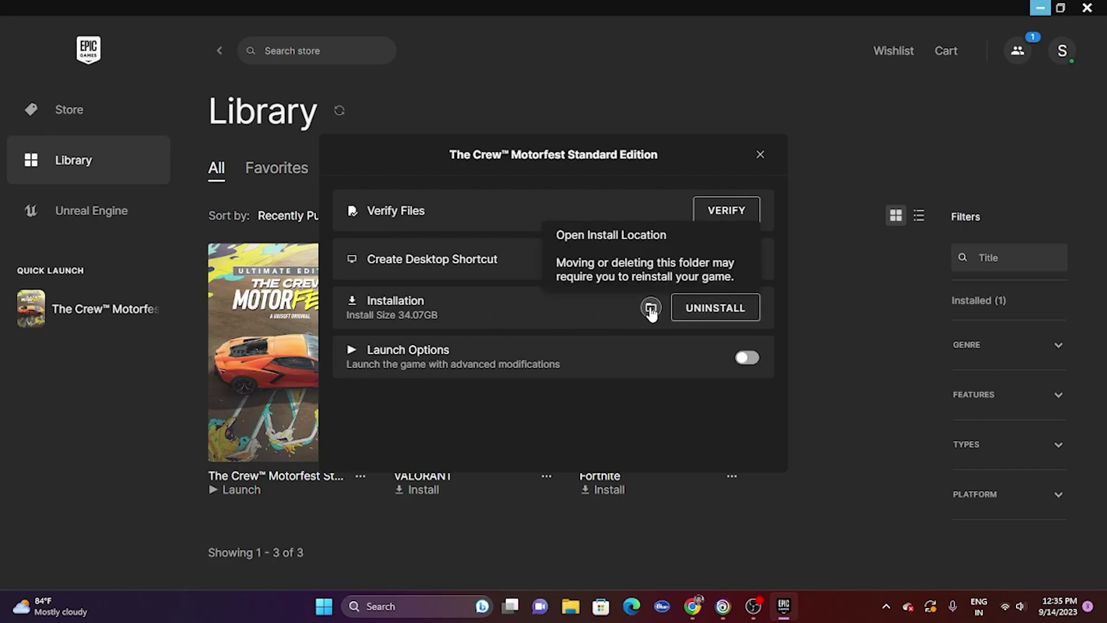
pyautogui.click(760, 156)
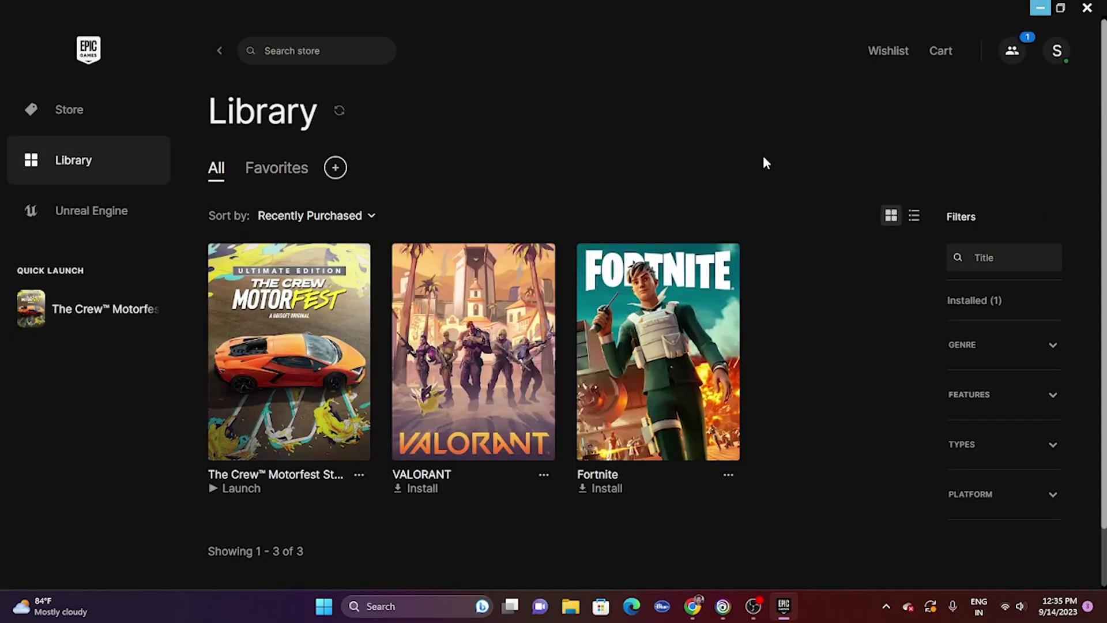
# Step: Switch to File Explorer and look in Program Files (x86) on Local Disk (C:), returning to This PC
pyautogui.click(1039, 11)
pyautogui.doubleClick(1030, 5)
pyautogui.click(1016, 48)
pyautogui.click(571, 606)
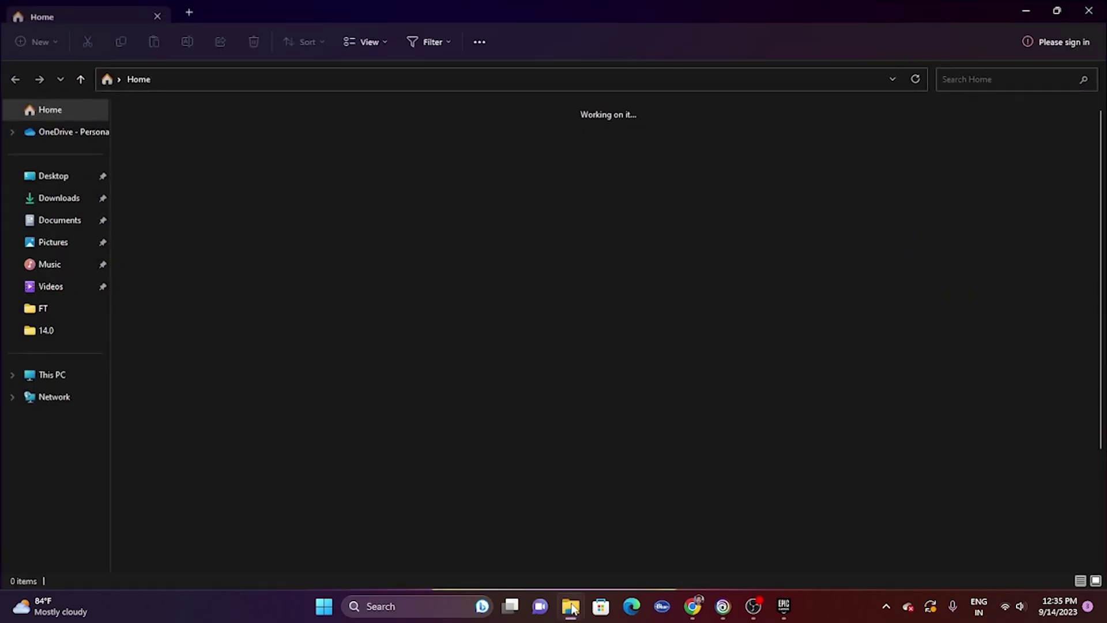
pyautogui.click(68, 374)
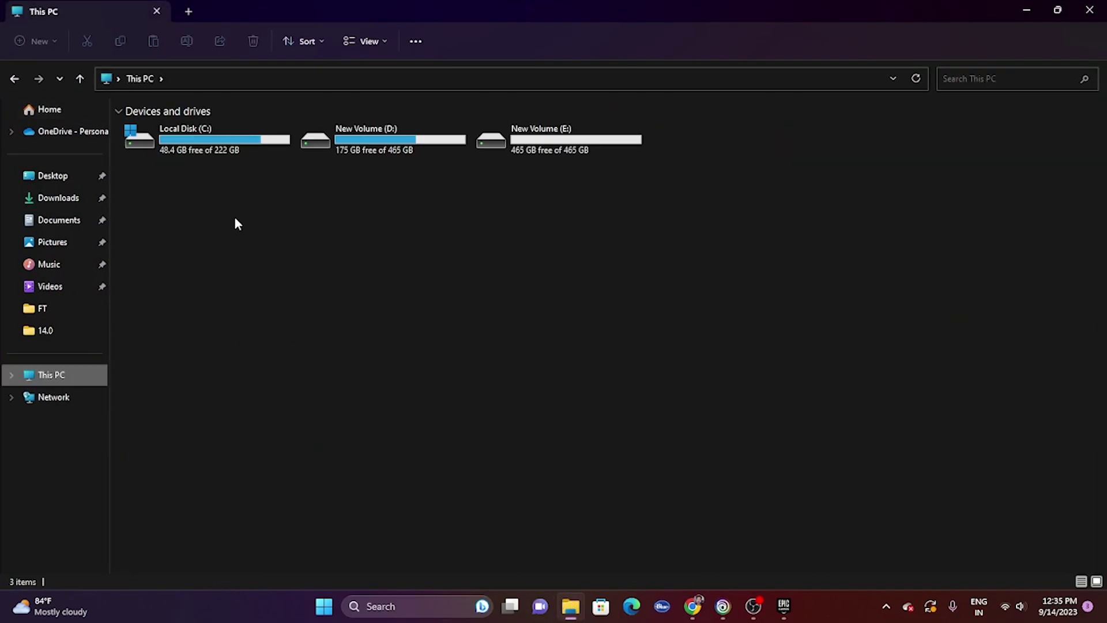
pyautogui.doubleClick(230, 133)
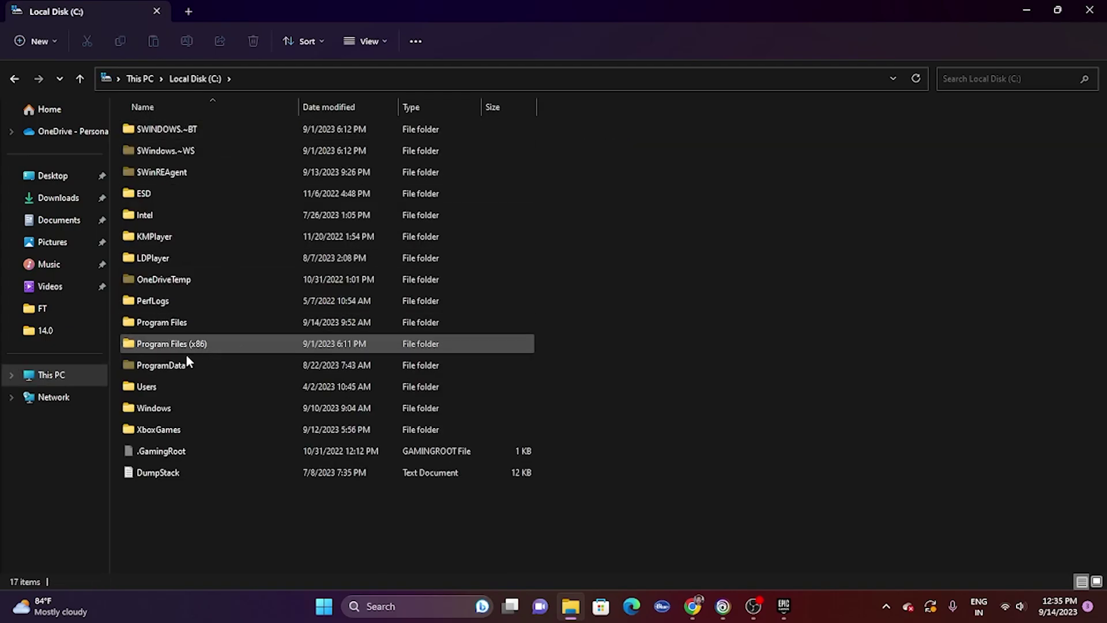
pyautogui.doubleClick(181, 344)
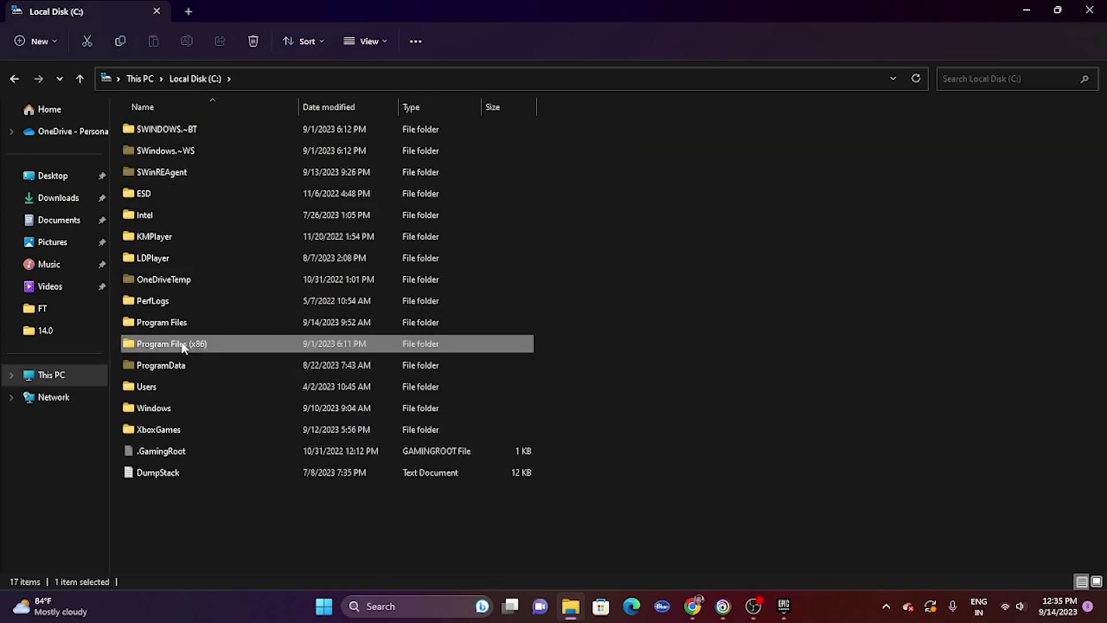
pyautogui.click(14, 78)
pyautogui.click(14, 78)
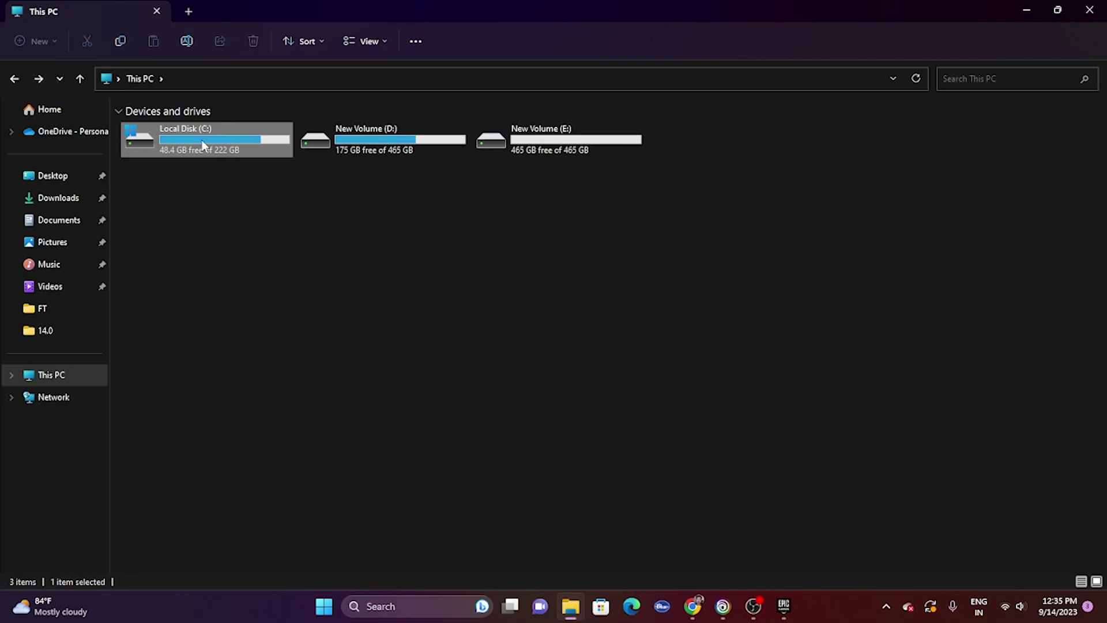
# Step: Look in the SteamLibrary folder on New Volume (D:) and close File Explorer
pyautogui.doubleClick(378, 149)
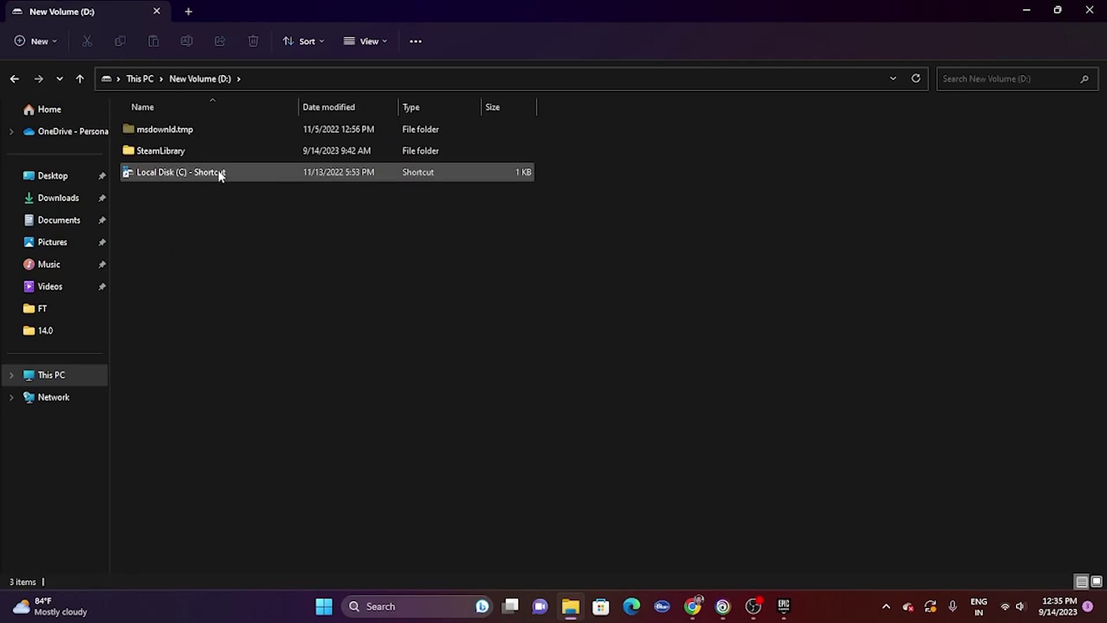
pyautogui.doubleClick(181, 150)
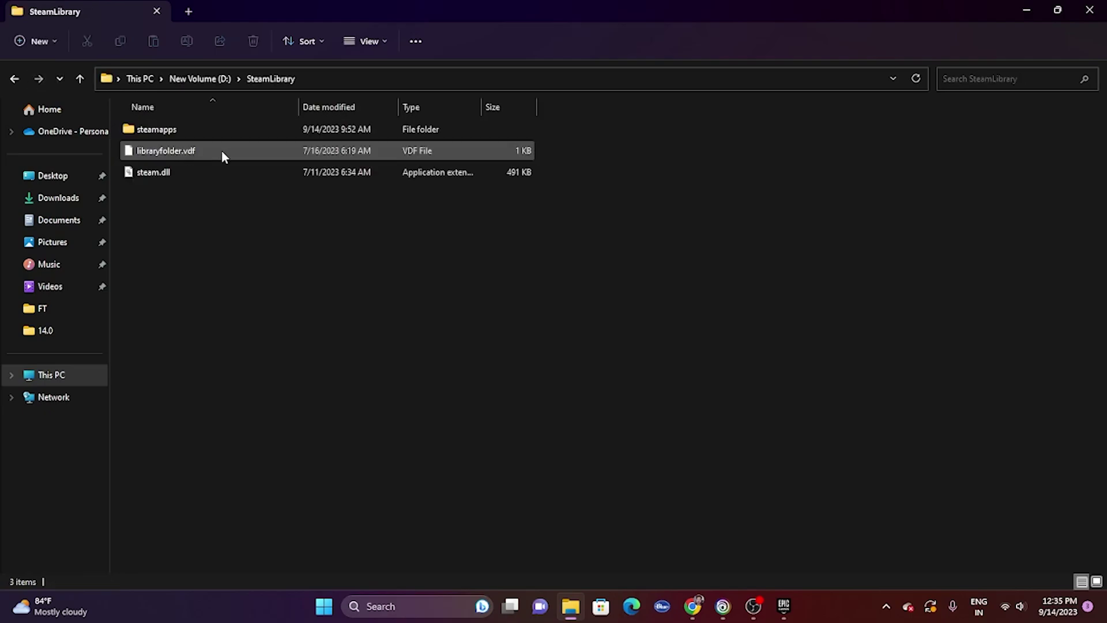
pyautogui.click(15, 82)
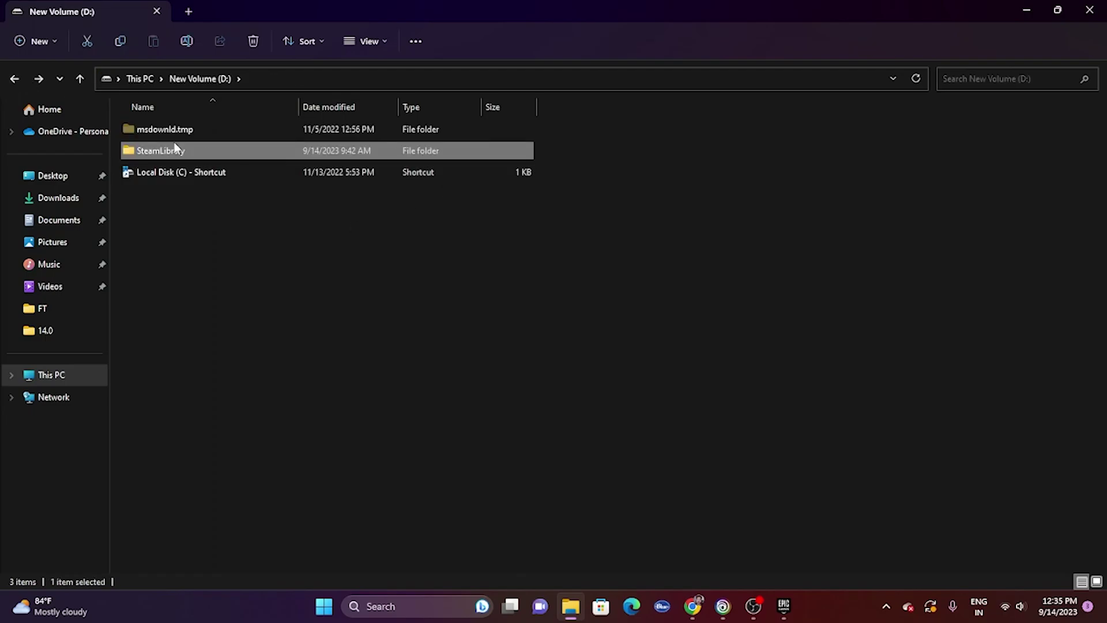
pyautogui.click(13, 81)
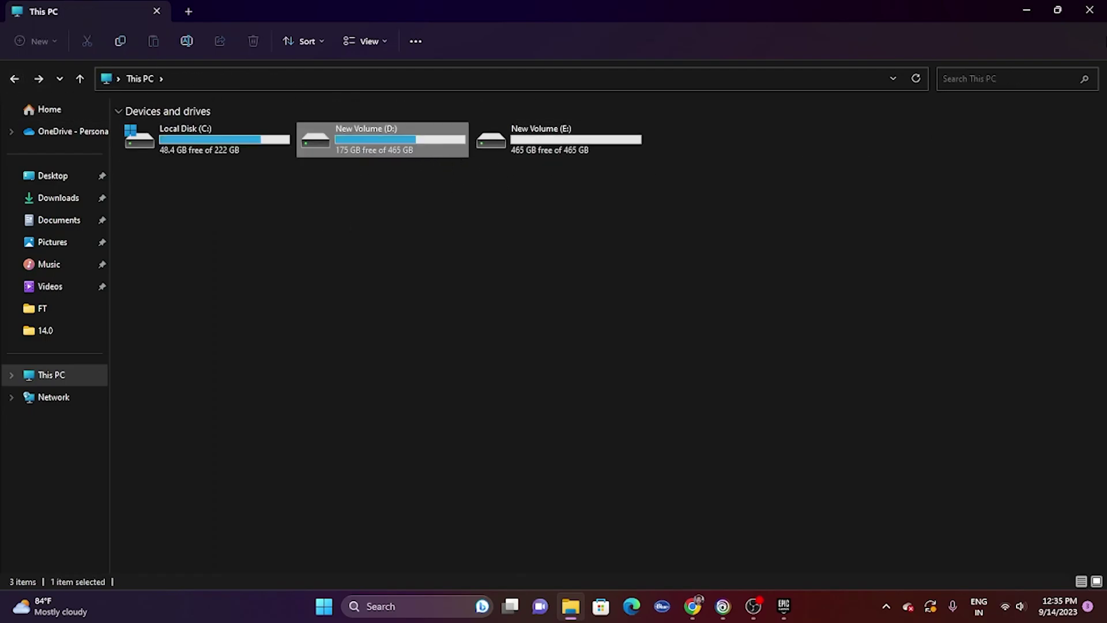
pyautogui.click(1089, 10)
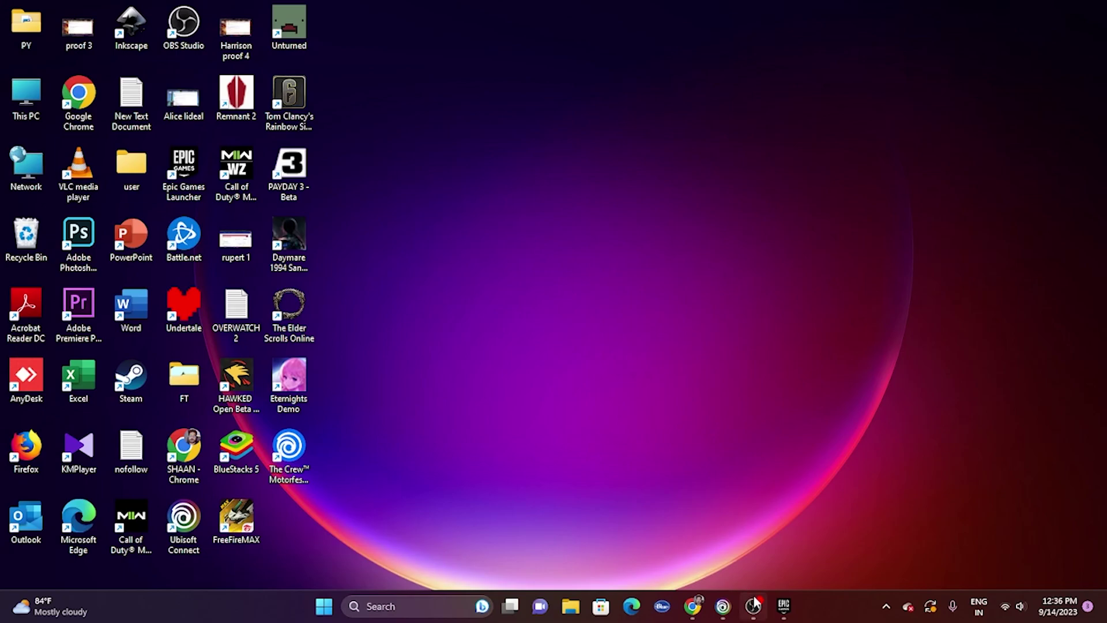
# Step: Switch to the Epic Games Launcher, open The Crew Motorfest's install location through its management options, and close the folder window
pyautogui.click(783, 605)
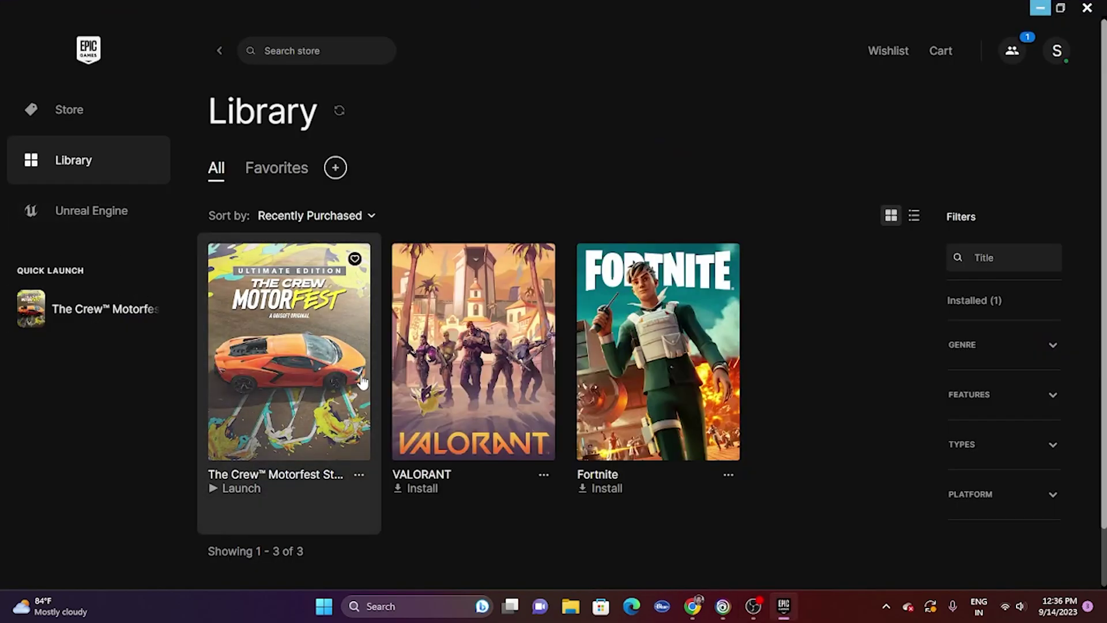
pyautogui.click(358, 474)
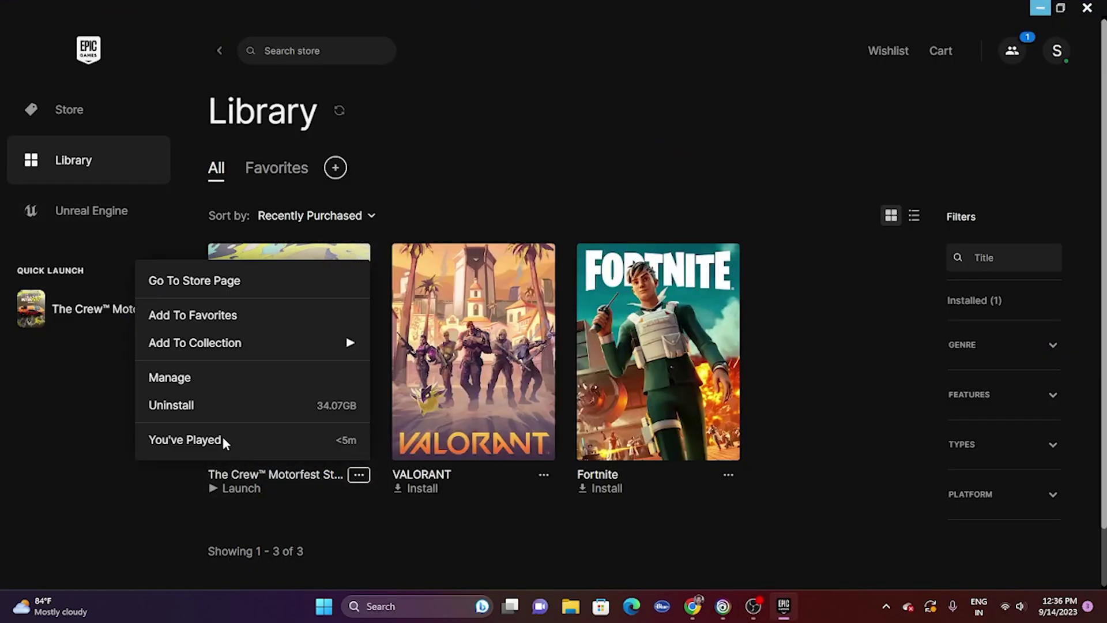
pyautogui.moveTo(206, 353)
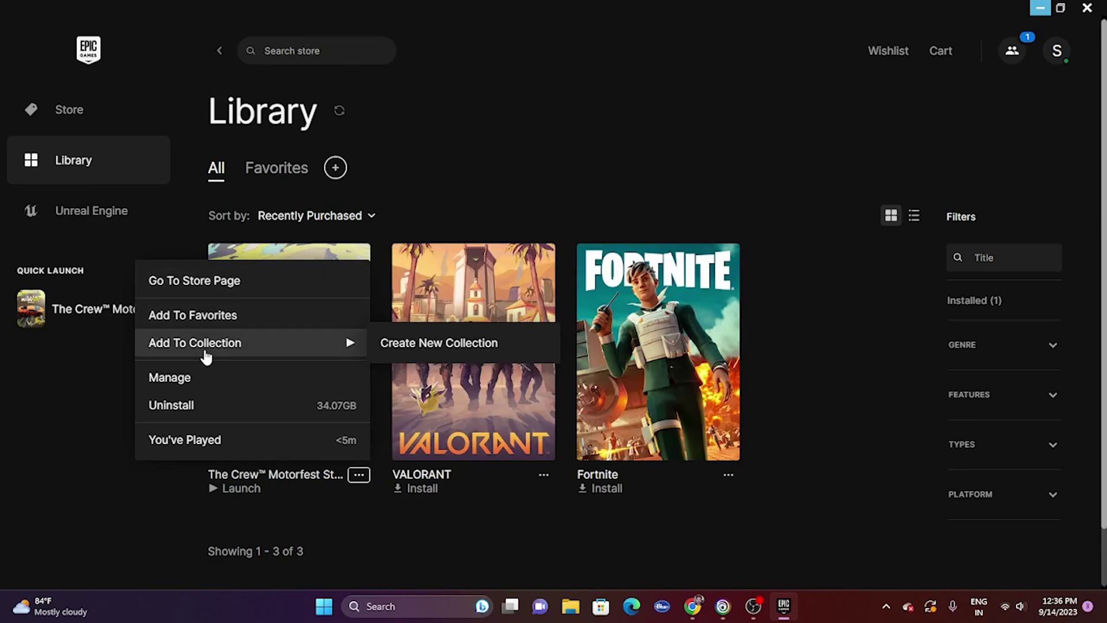
pyautogui.click(205, 378)
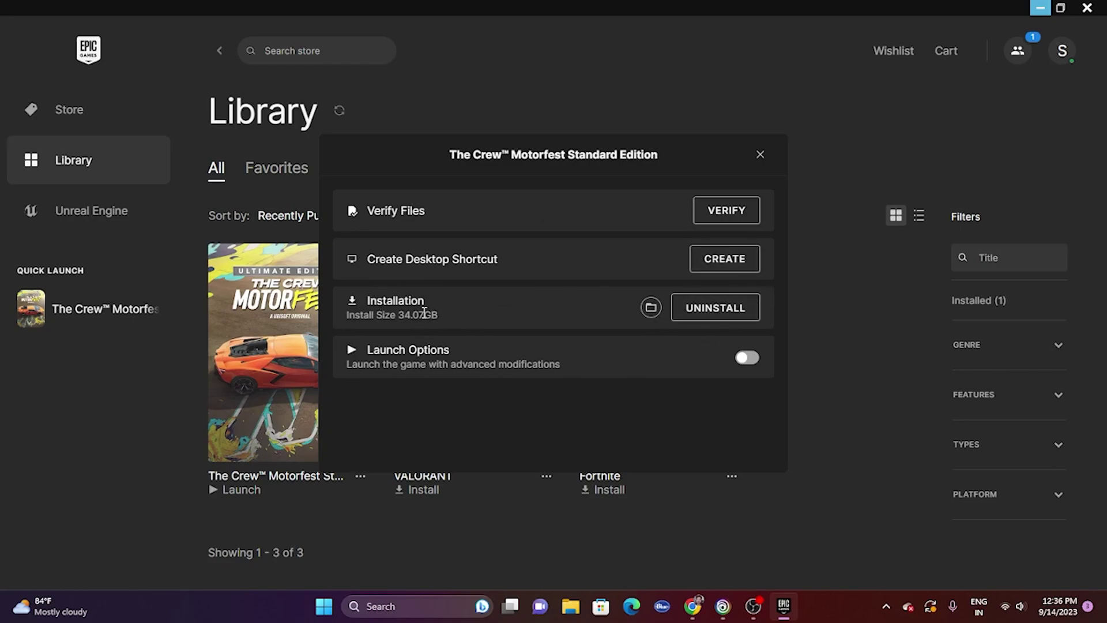
pyautogui.click(652, 309)
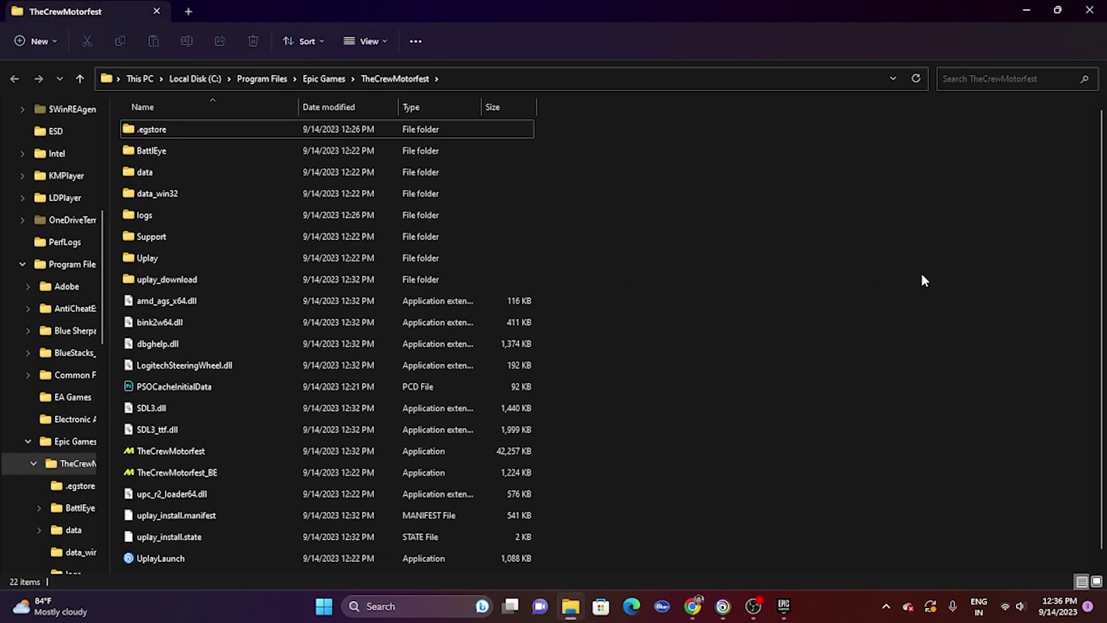
pyautogui.click(1089, 10)
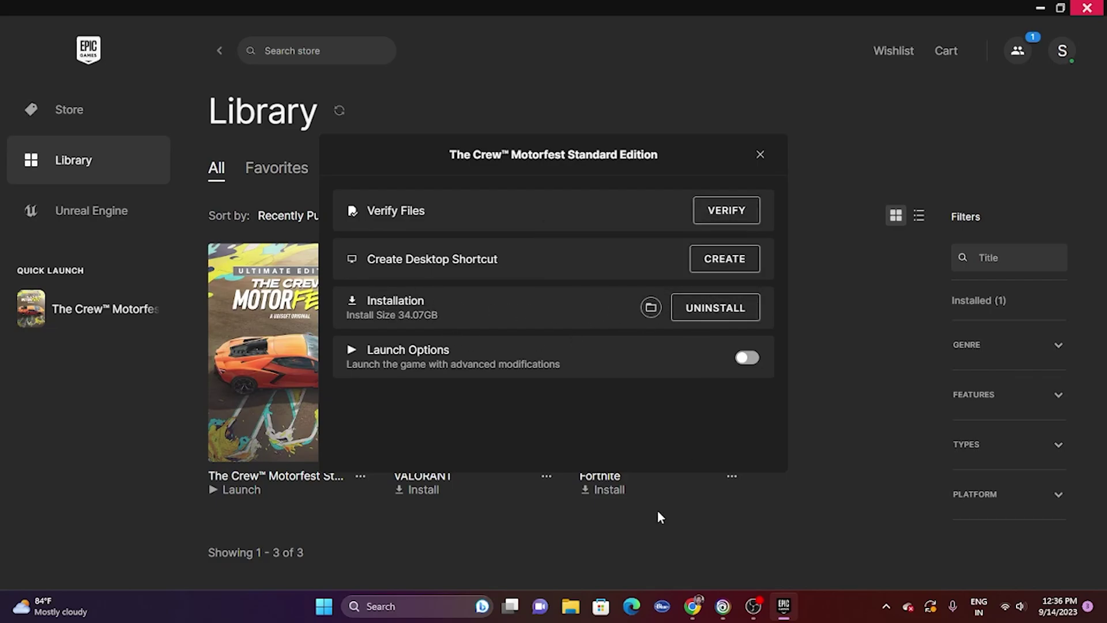
# Step: Switch to File Explorer, view the drives in This PC, and close the window
pyautogui.click(570, 606)
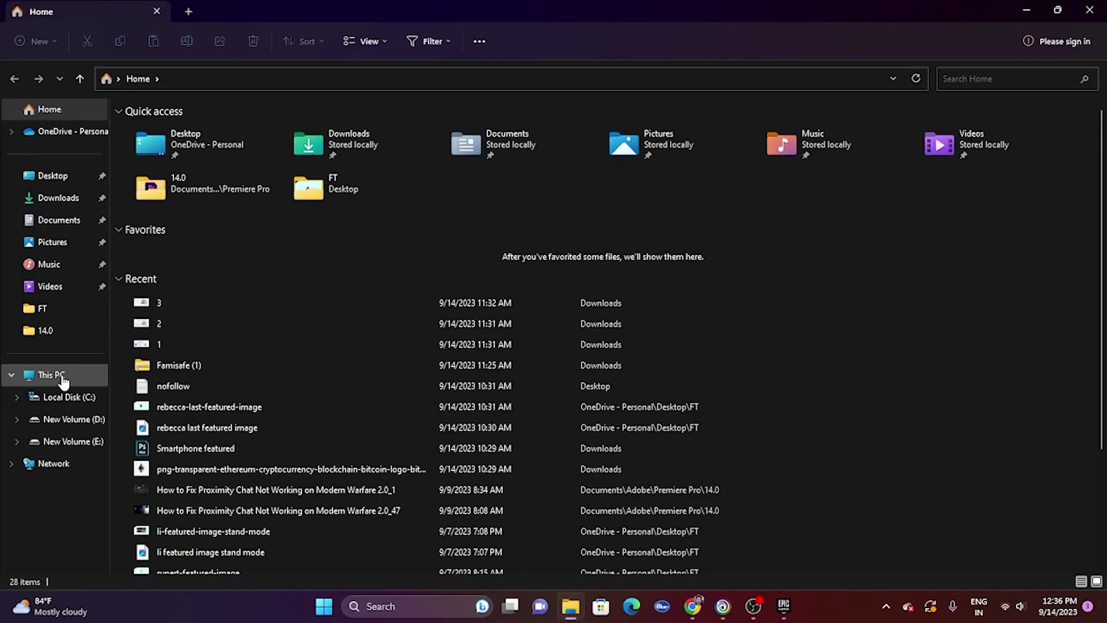
pyautogui.click(58, 376)
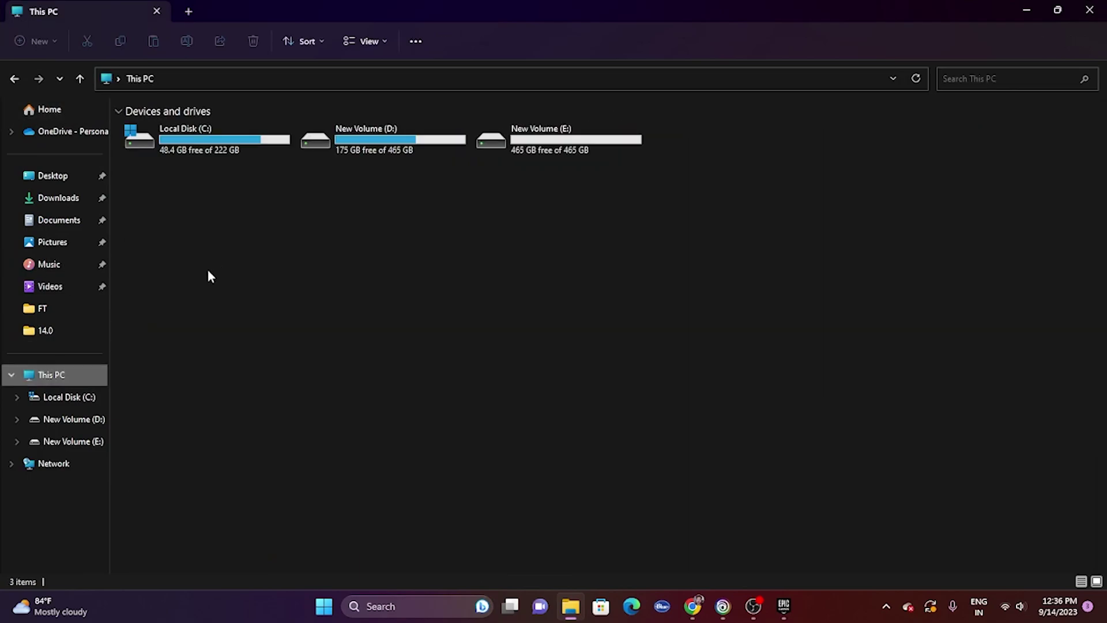
pyautogui.click(1089, 10)
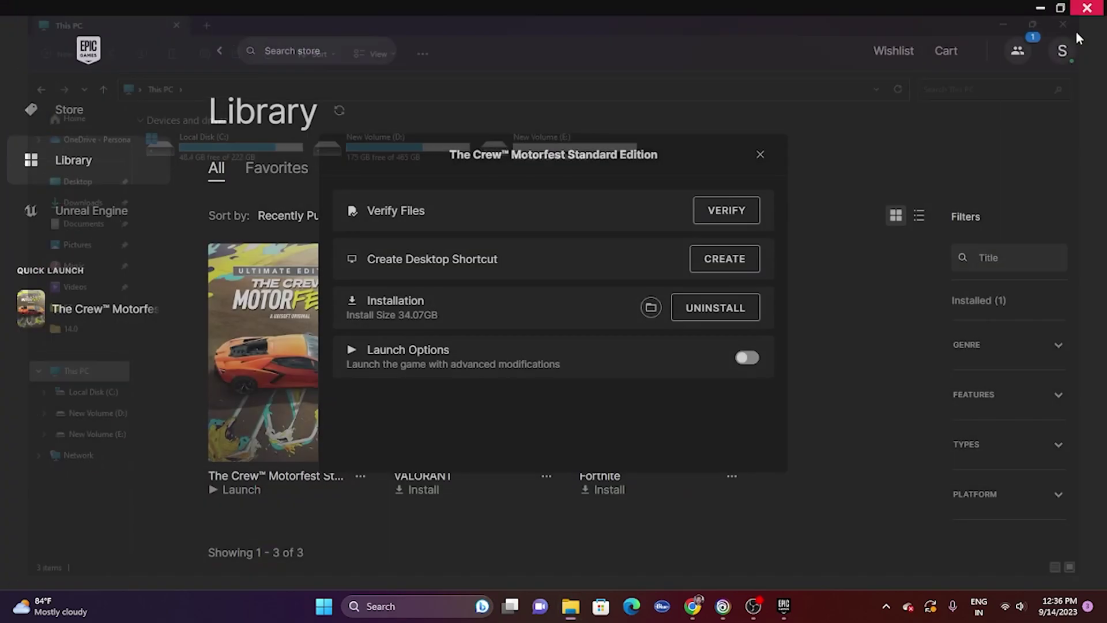
# Step: Open The Crew Motorfest's install folder from its management options and select the TheCrewMotorfest application
pyautogui.click(649, 309)
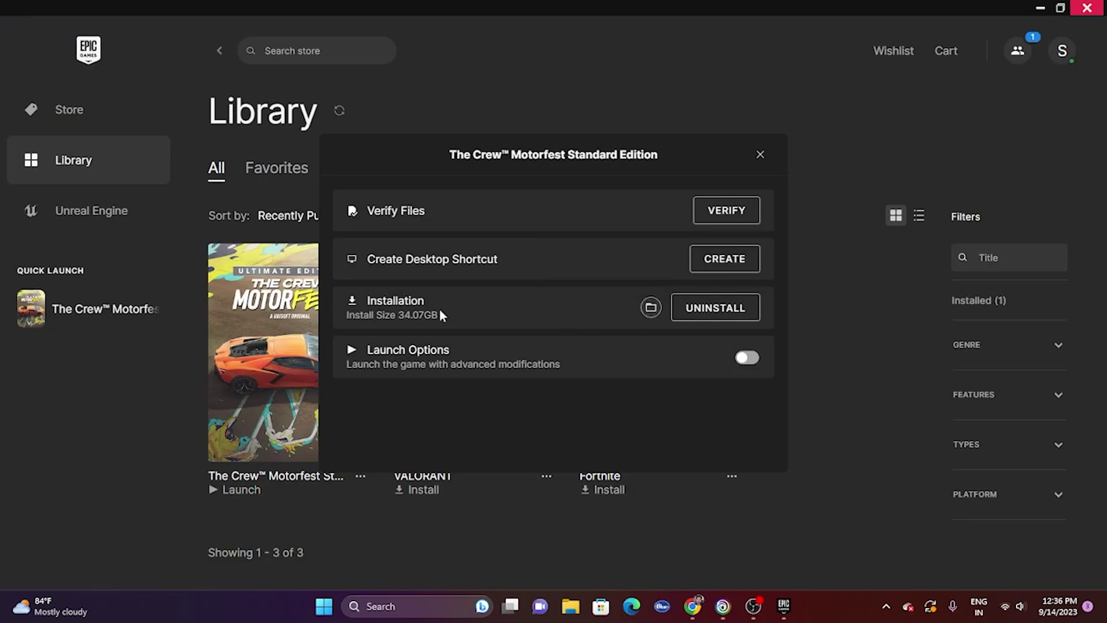
pyautogui.click(650, 308)
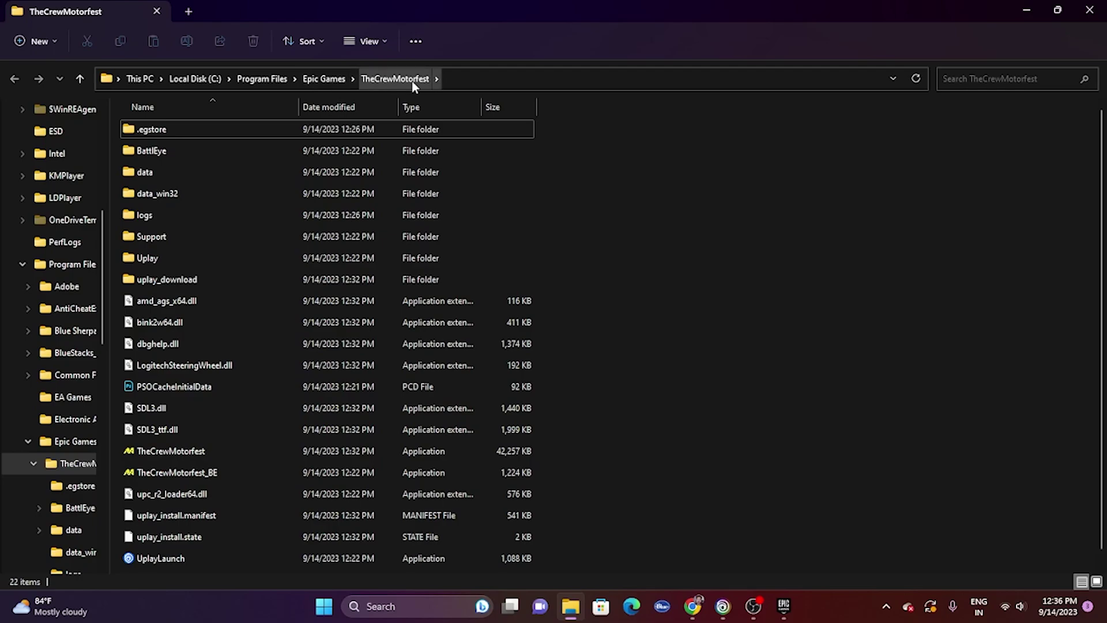
pyautogui.scroll(-1, 839, 234)
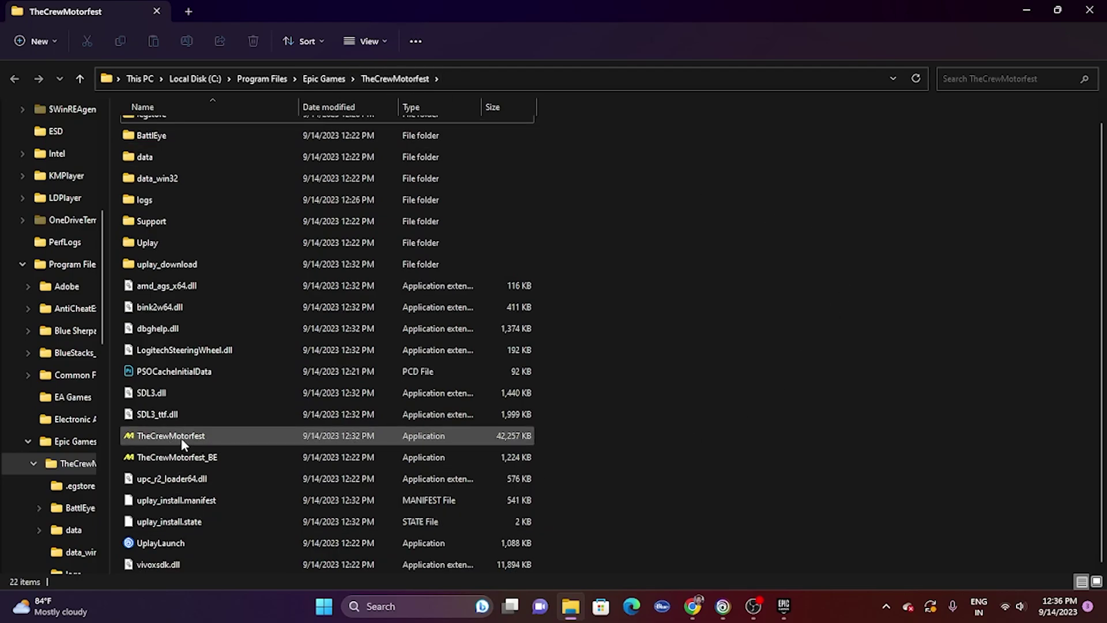
pyautogui.click(525, 437)
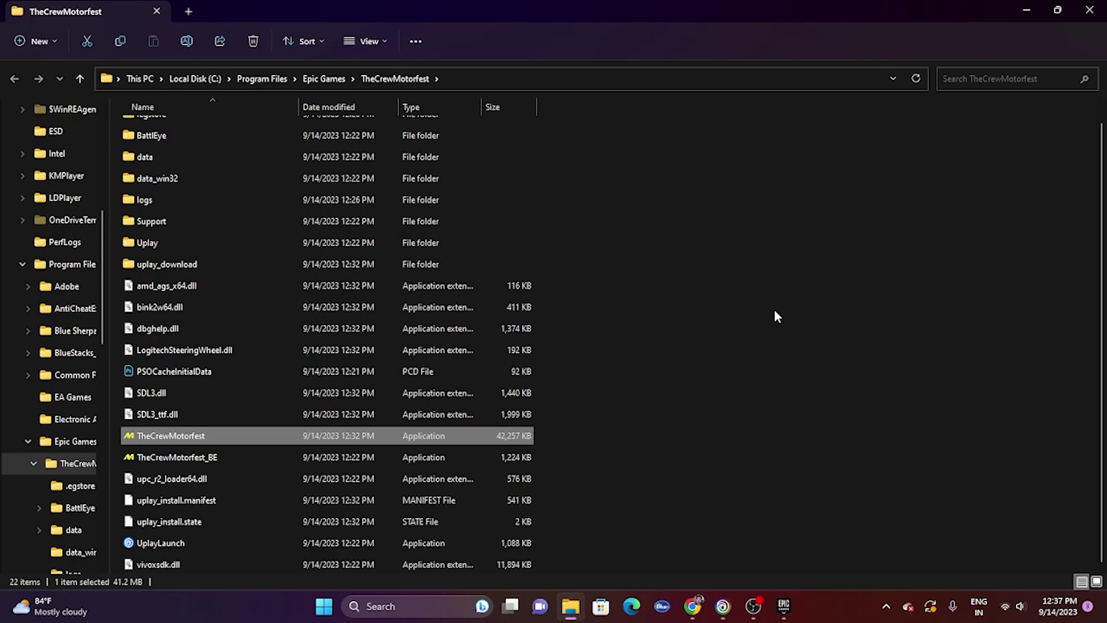
# Step: Set the TheCrewMotorfest application to run as an administrator in its compatibility properties
pyautogui.rightClick(494, 441)
pyautogui.click(589, 426)
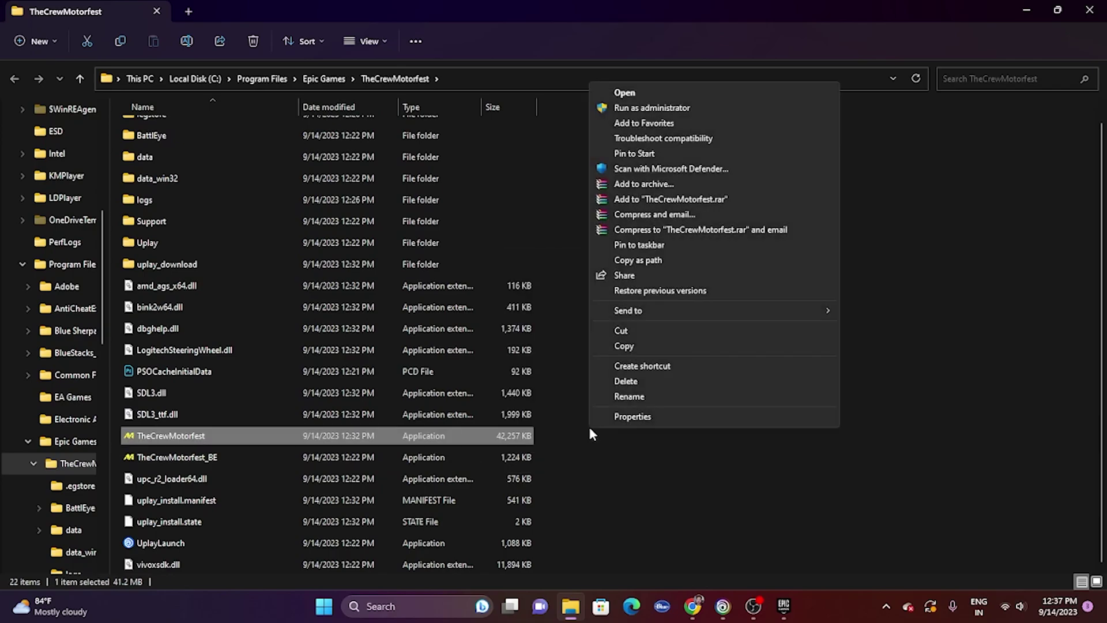
pyautogui.click(644, 418)
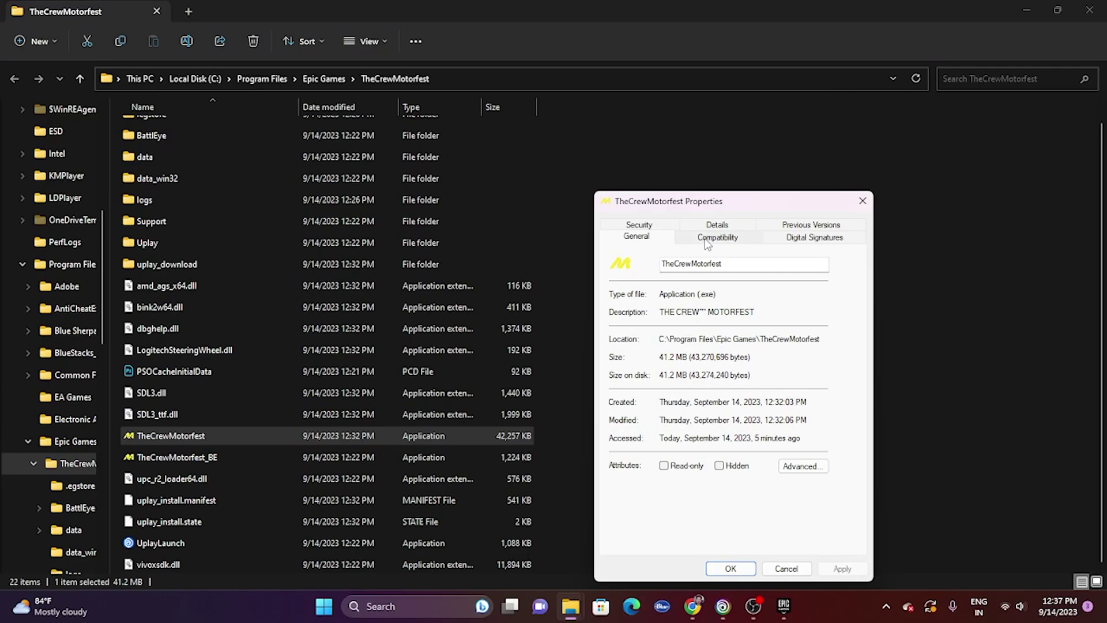
pyautogui.click(707, 241)
pyautogui.click(620, 456)
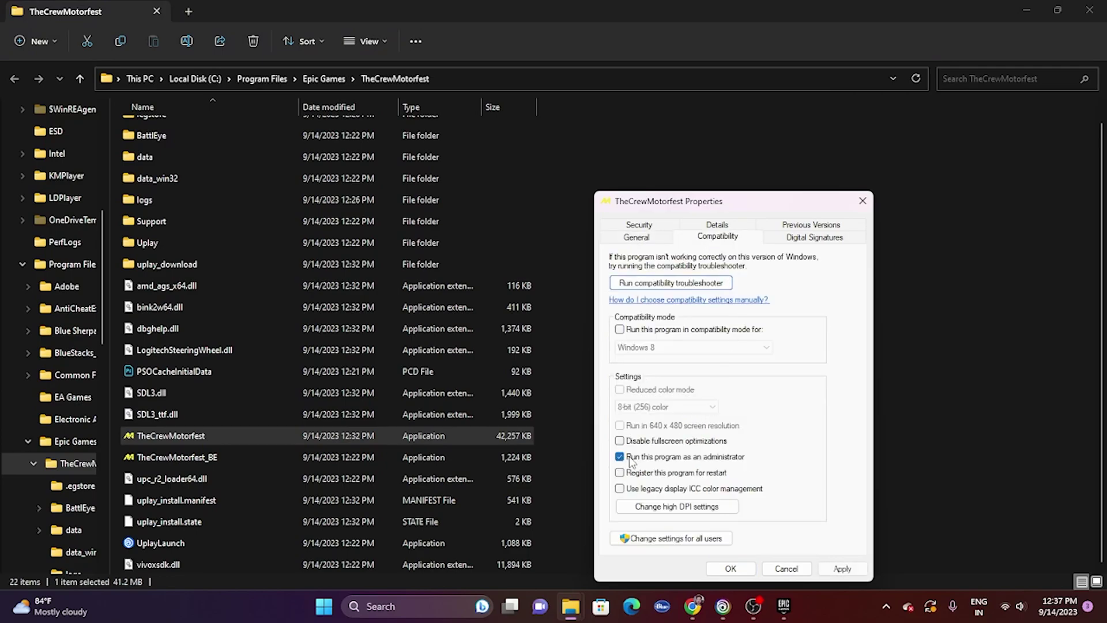
pyautogui.click(842, 568)
pyautogui.click(730, 569)
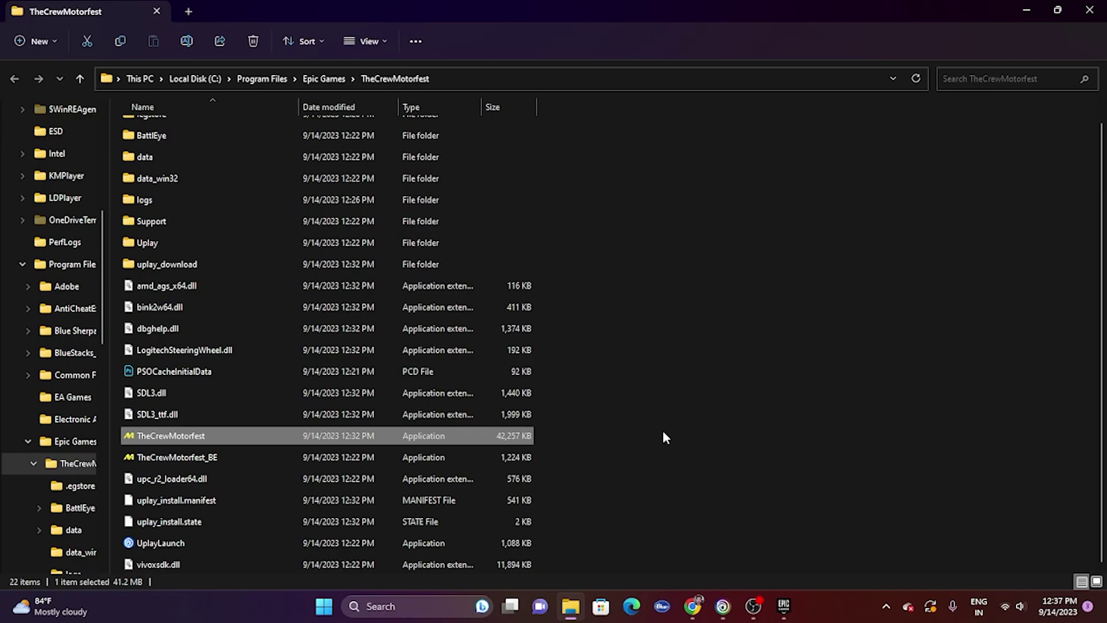
# Step: Enable compatibility mode for Windows 8 in the properties of the TheCrewMotorfest application
pyautogui.rightClick(480, 440)
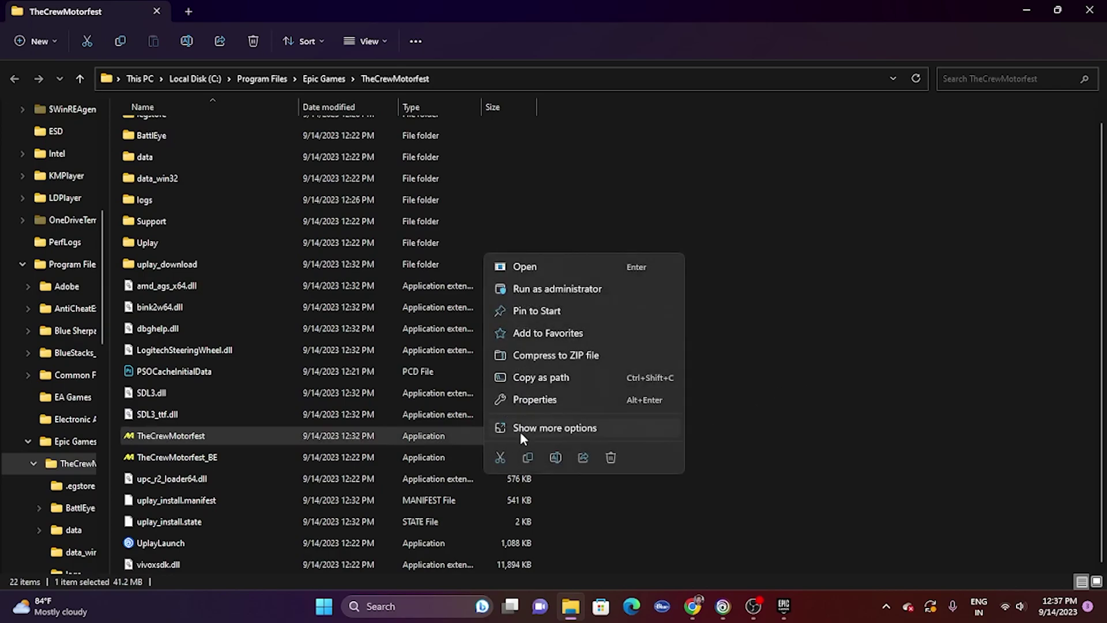
pyautogui.click(564, 427)
pyautogui.click(612, 418)
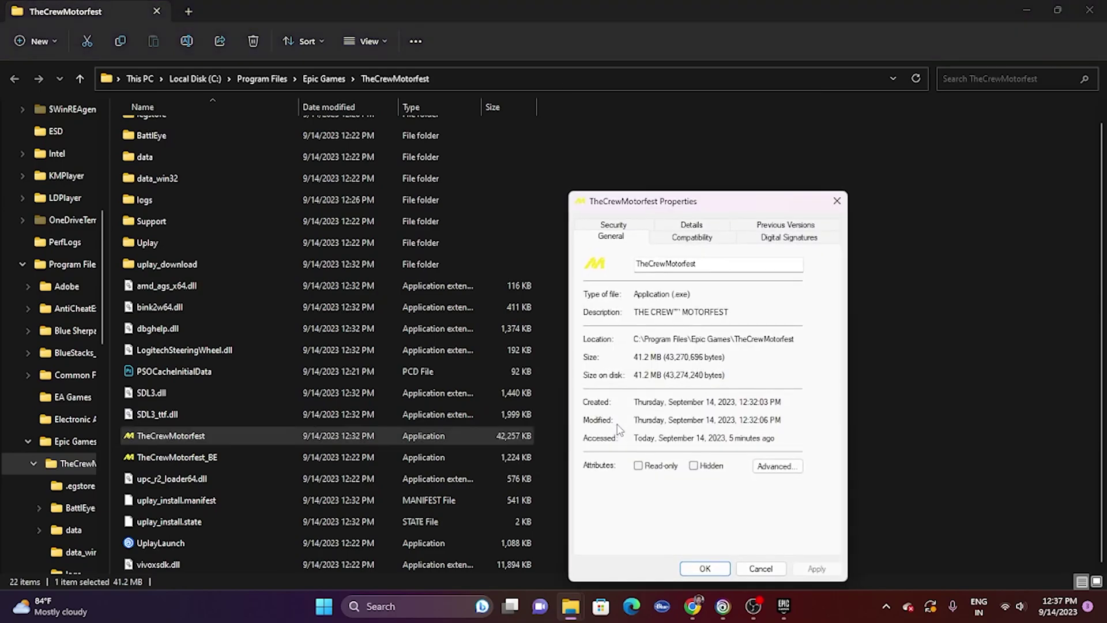
pyautogui.click(696, 238)
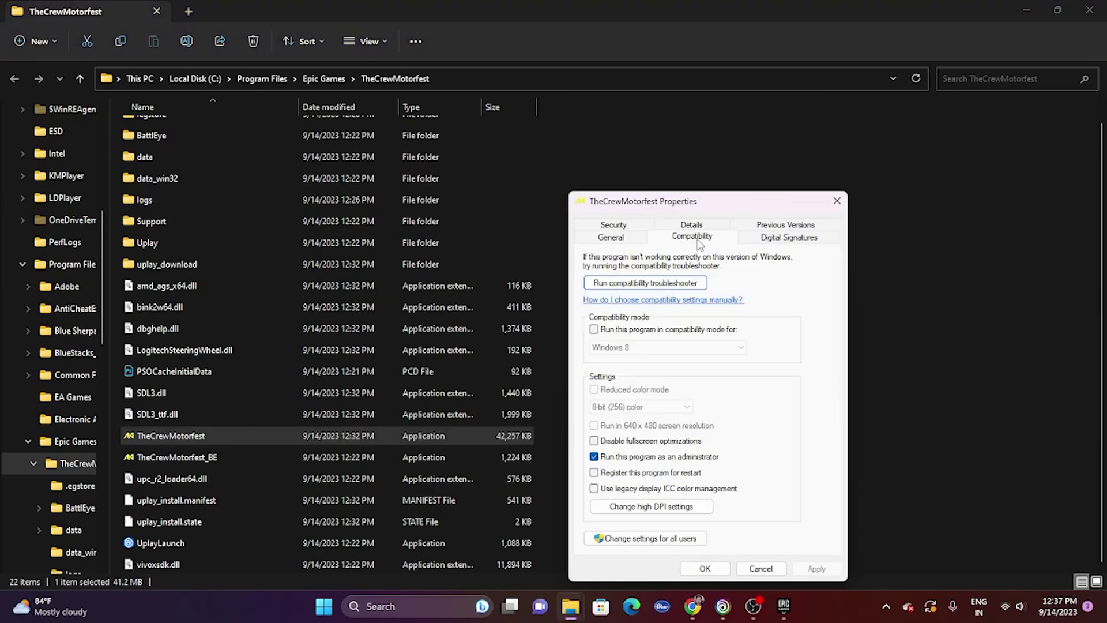
pyautogui.click(594, 330)
pyautogui.click(816, 569)
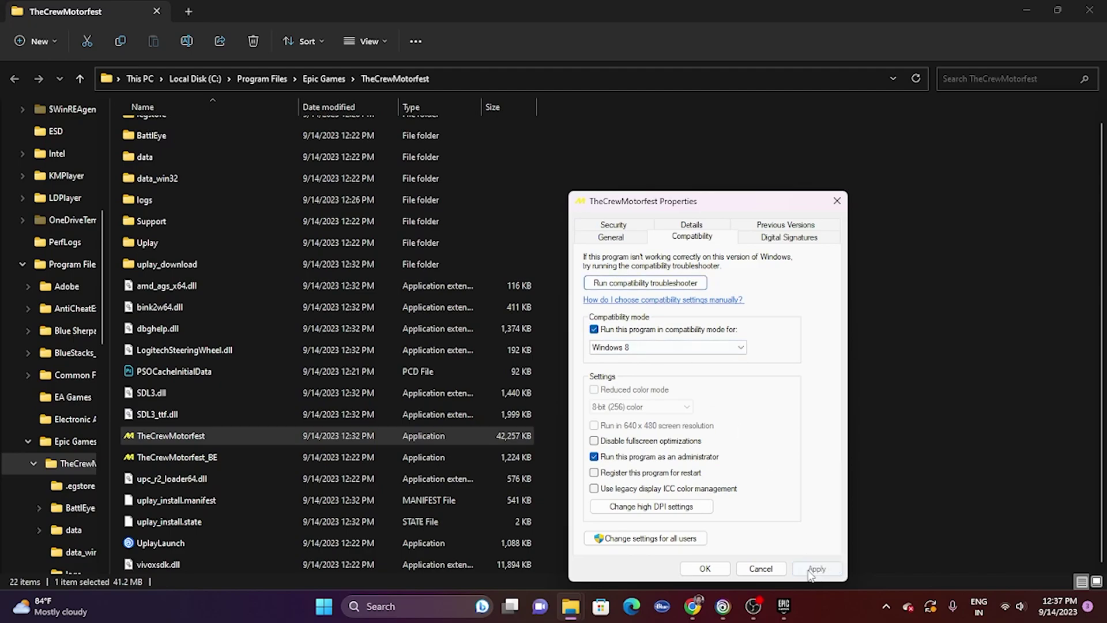
pyautogui.click(704, 569)
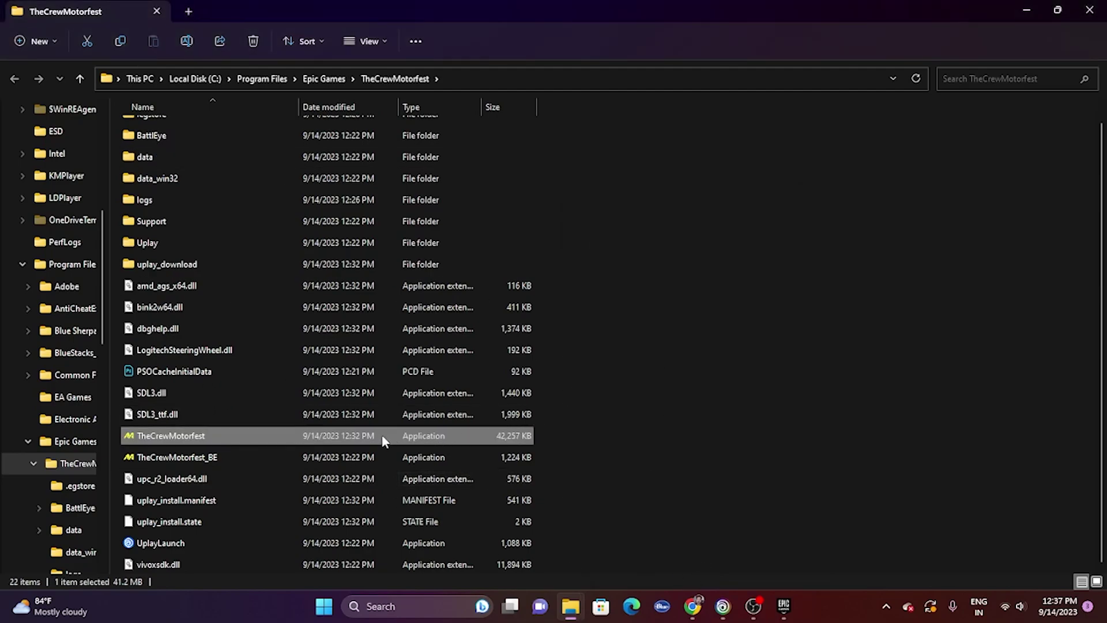
# Step: Close the install folder and the game's management options, minimize the Epic Games Launcher, and briefly view Ubisoft Connect
pyautogui.click(1090, 10)
pyautogui.click(759, 153)
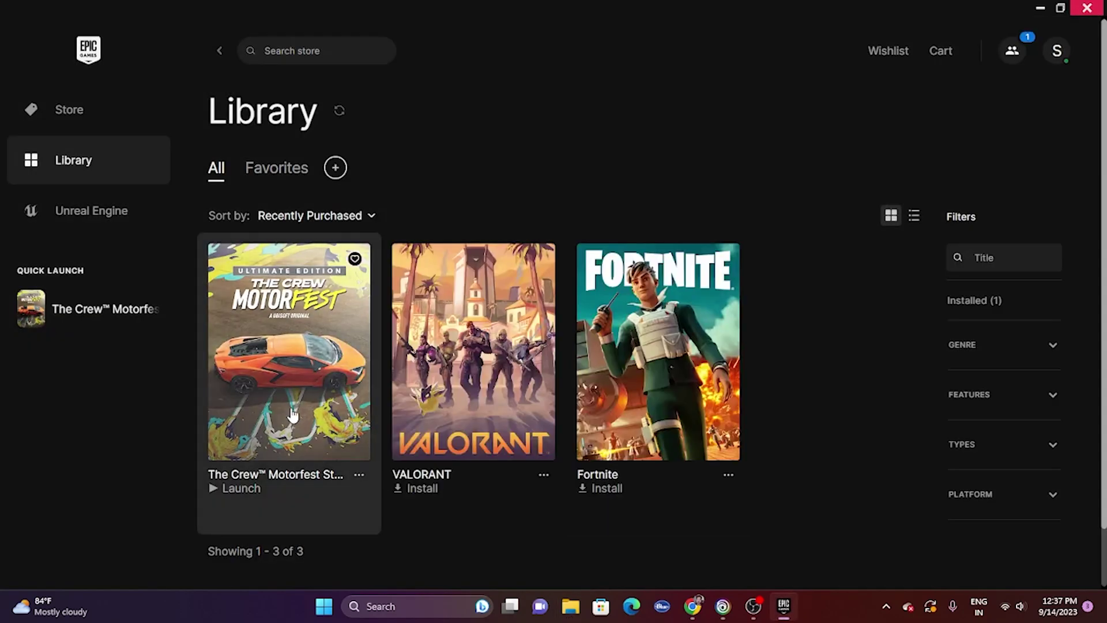
pyautogui.click(1040, 8)
pyautogui.click(725, 607)
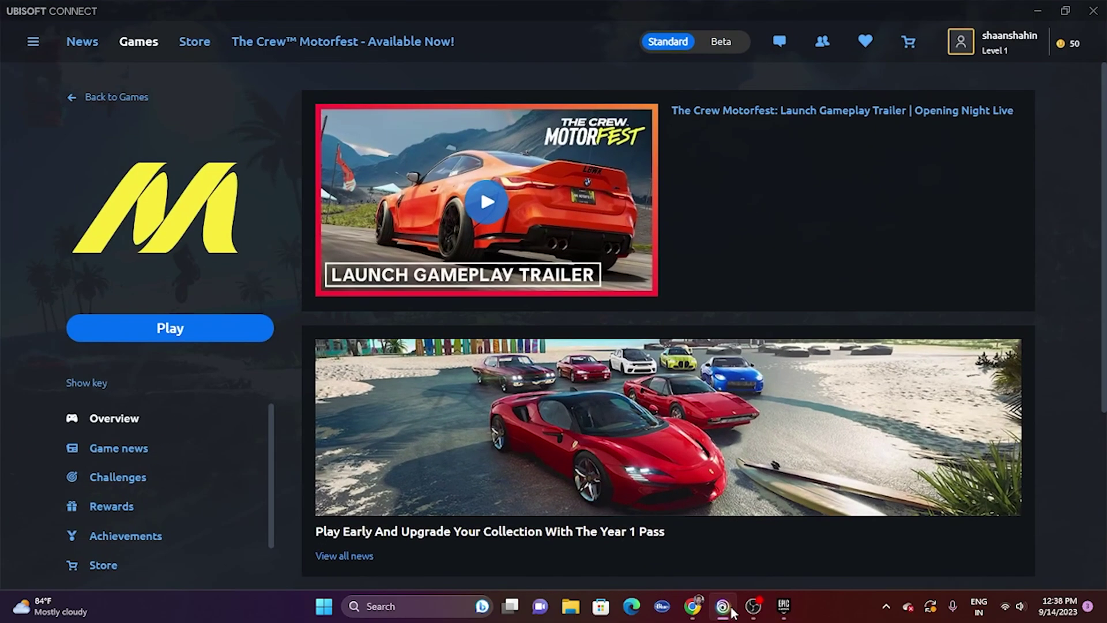
pyautogui.click(731, 611)
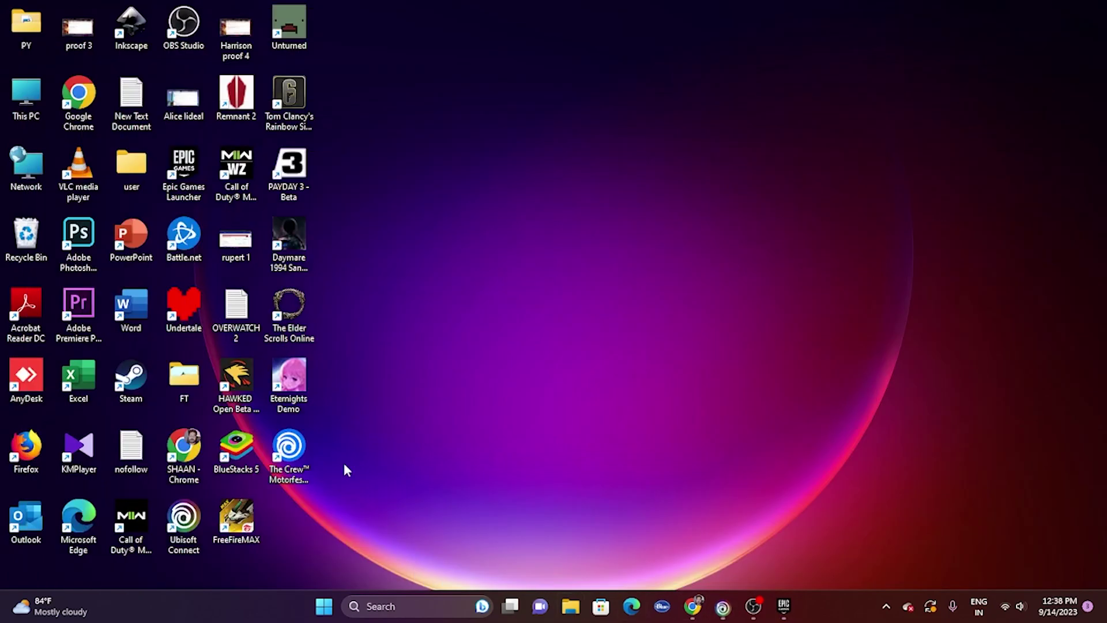
# Step: Switch to File Explorer and open the Ubisoft Game Launcher folder inside Program Files (x86)\Ubisoft on Local Disk (C:)
pyautogui.click(578, 605)
pyautogui.click(61, 374)
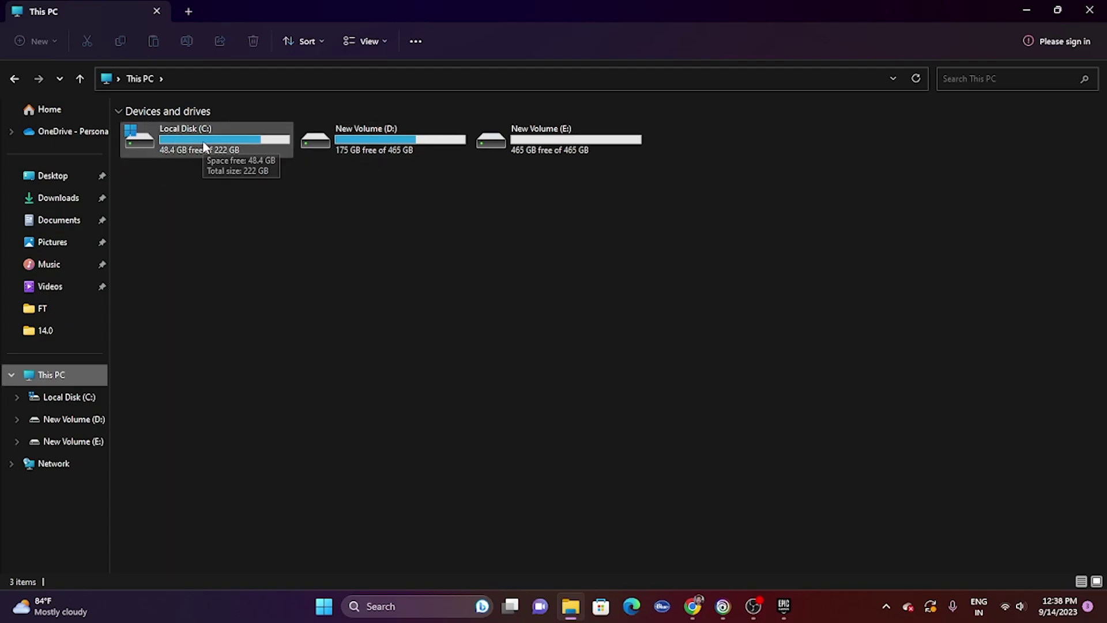
pyautogui.doubleClick(222, 144)
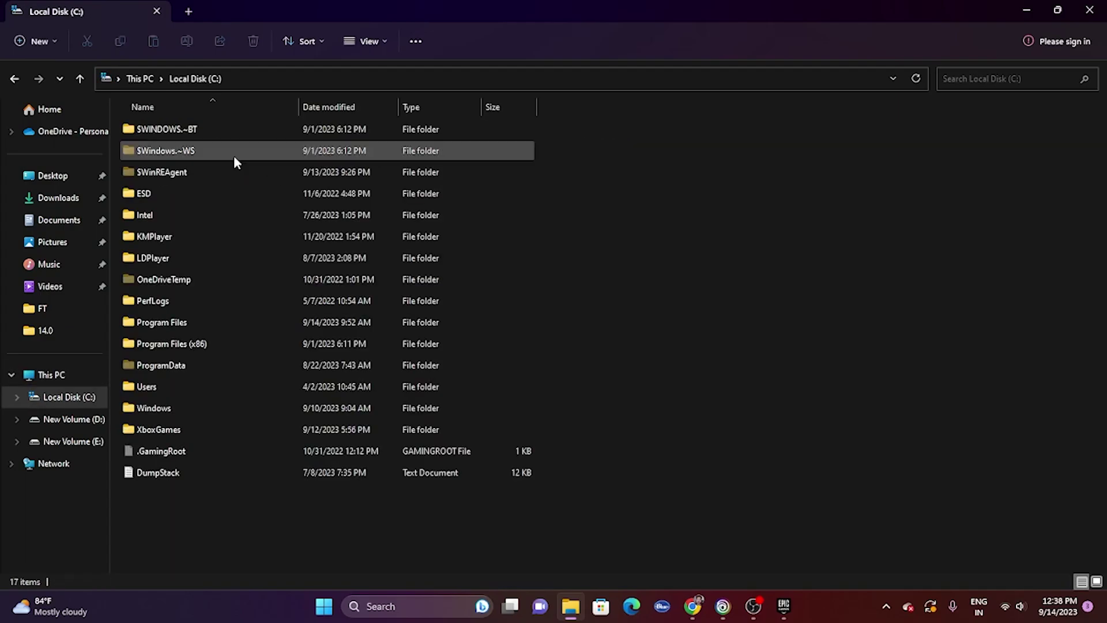
pyautogui.doubleClick(209, 342)
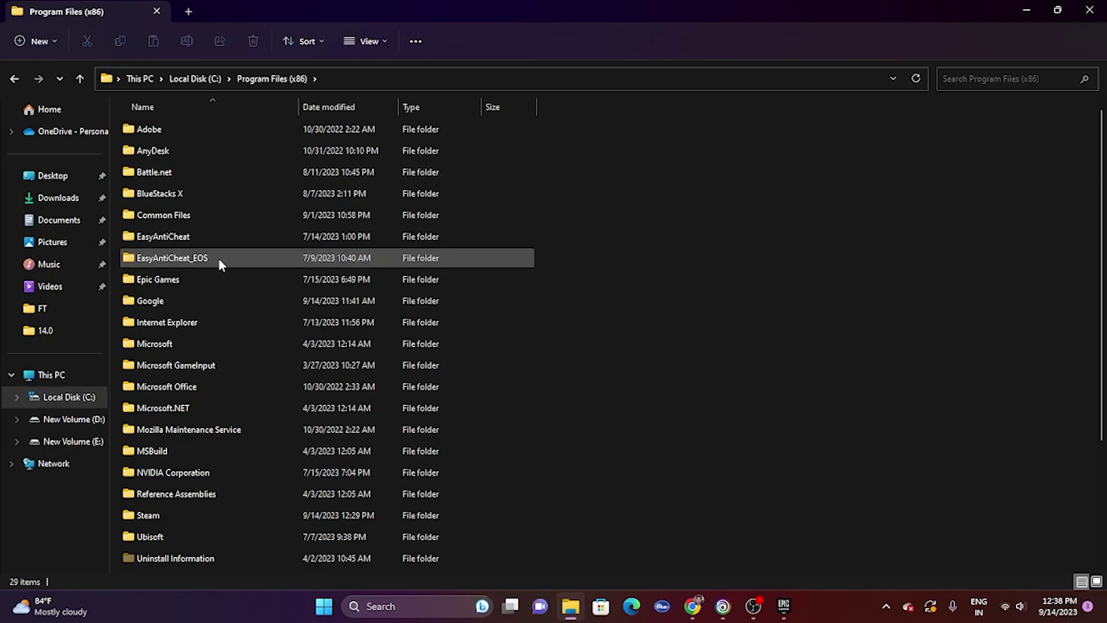
pyautogui.scroll(-1, 219, 262)
pyautogui.scroll(1, 238, 151)
pyautogui.scroll(-2, 239, 180)
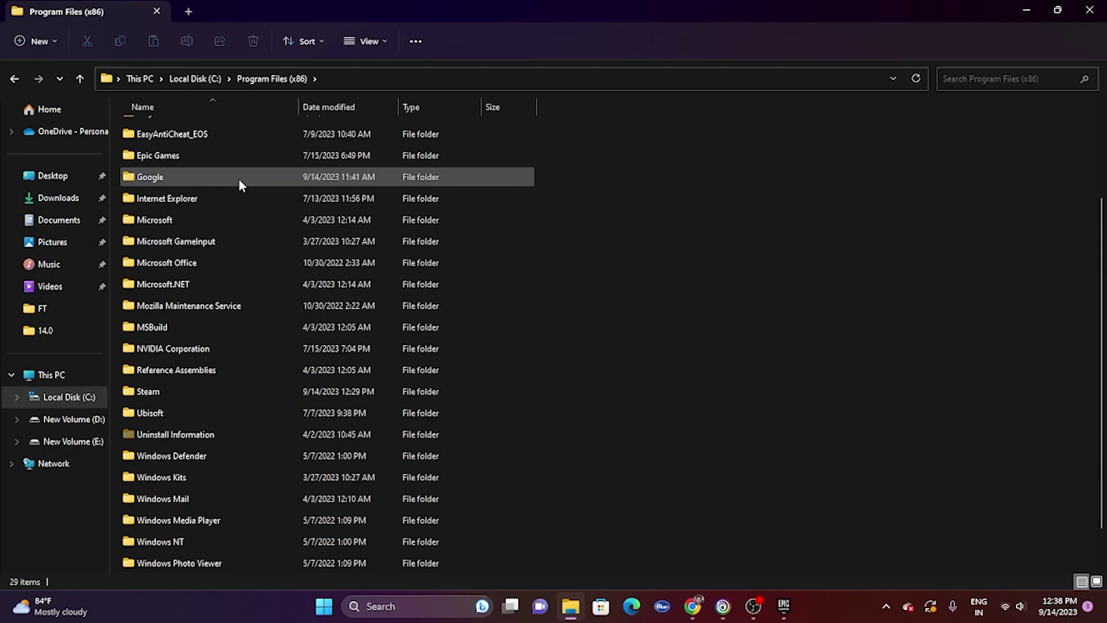
pyautogui.doubleClick(147, 412)
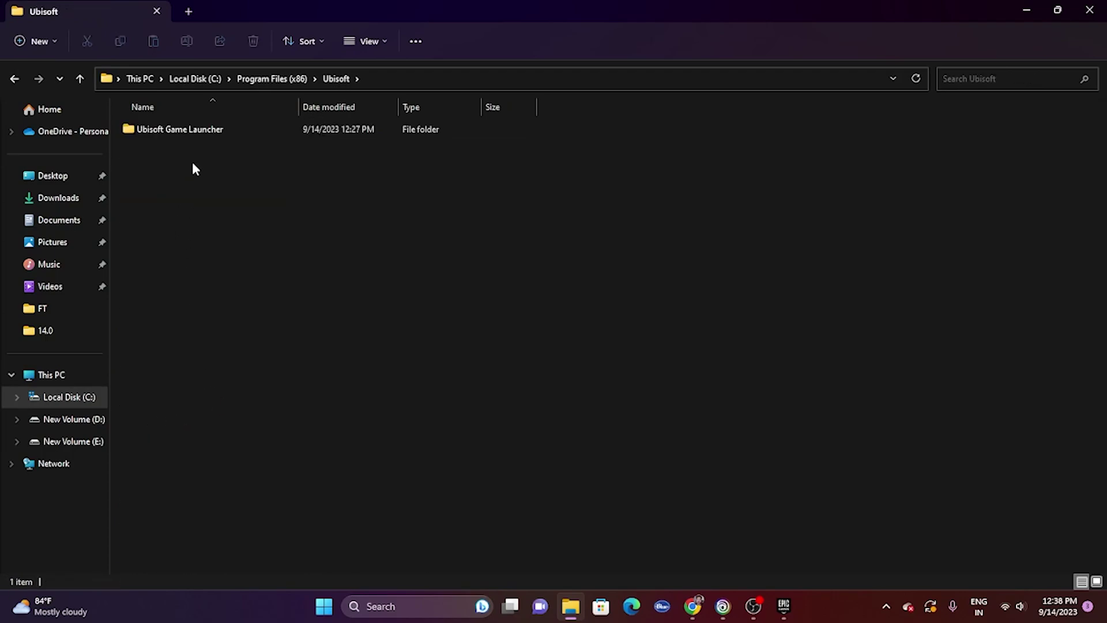
pyautogui.doubleClick(201, 134)
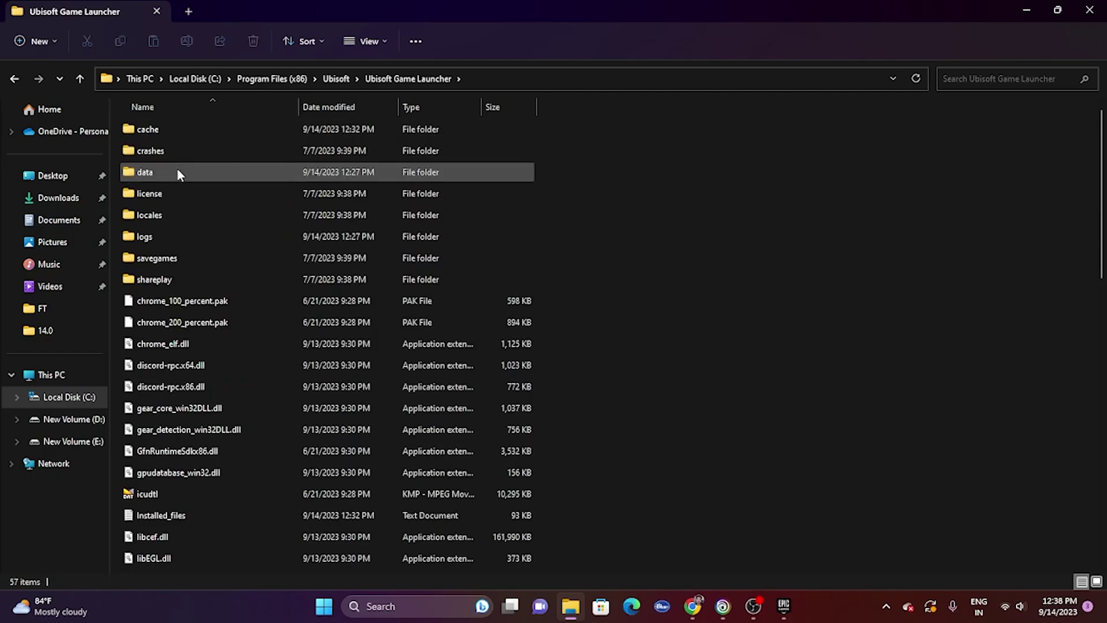
# Step: Look through the Ubisoft Game Launcher folder and its savegames subfolder, and close File Explorer
pyautogui.scroll(-4, 190, 245)
pyautogui.scroll(4, 568, 288)
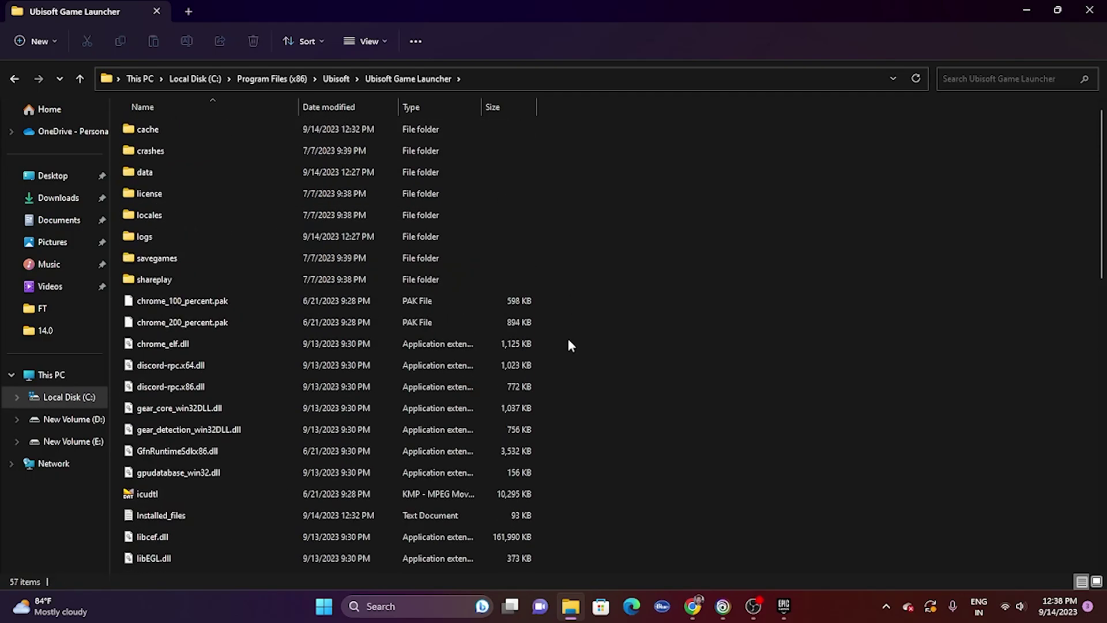
pyautogui.doubleClick(193, 258)
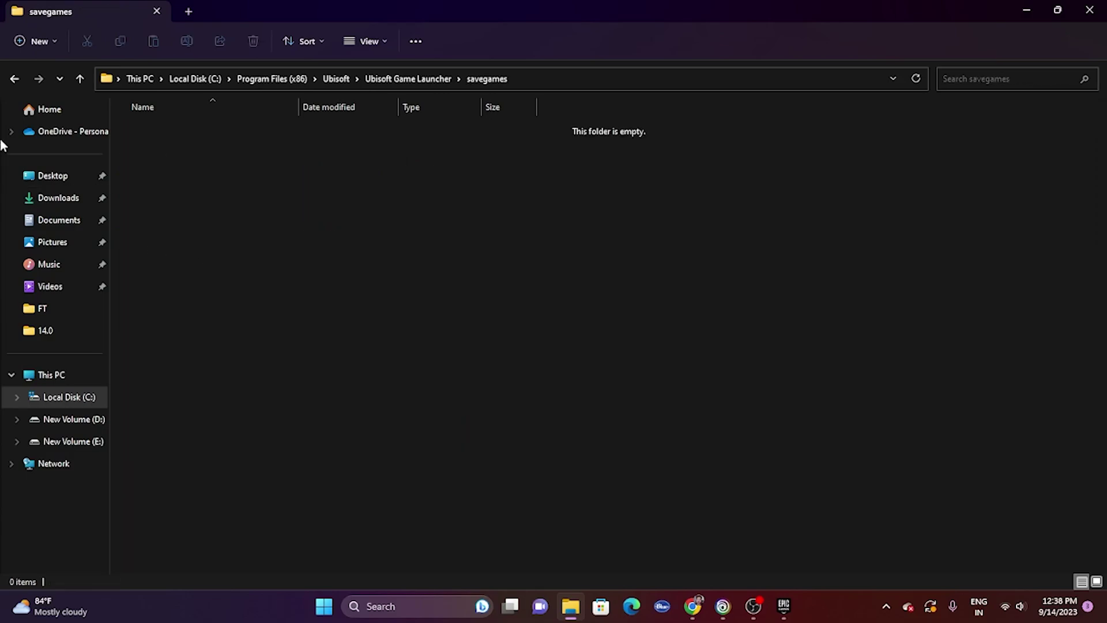
pyautogui.click(14, 79)
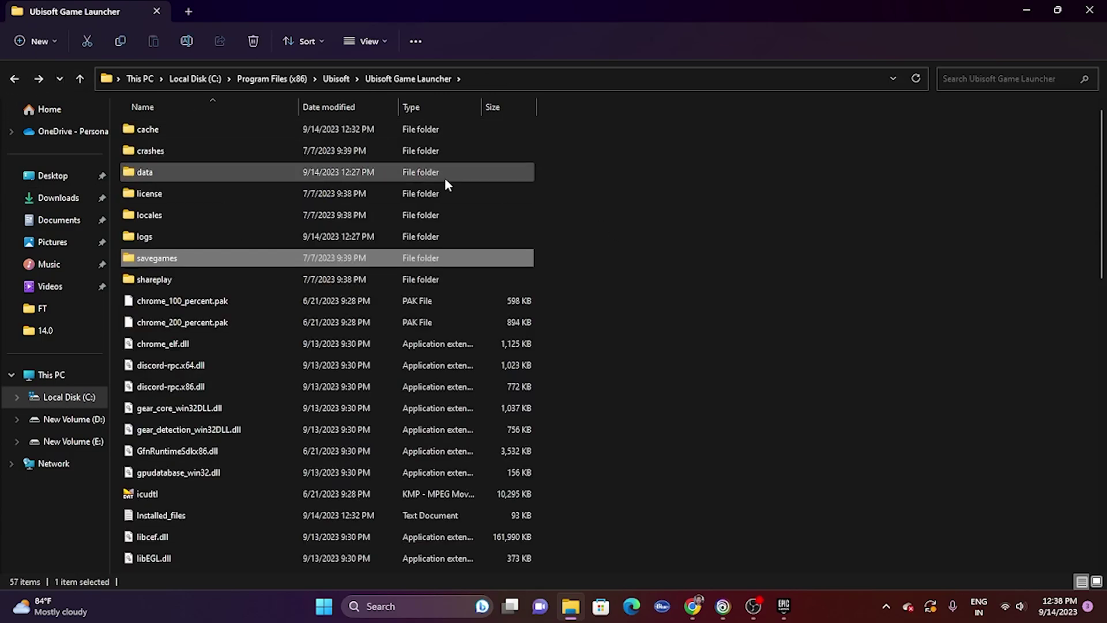
pyautogui.click(1097, 8)
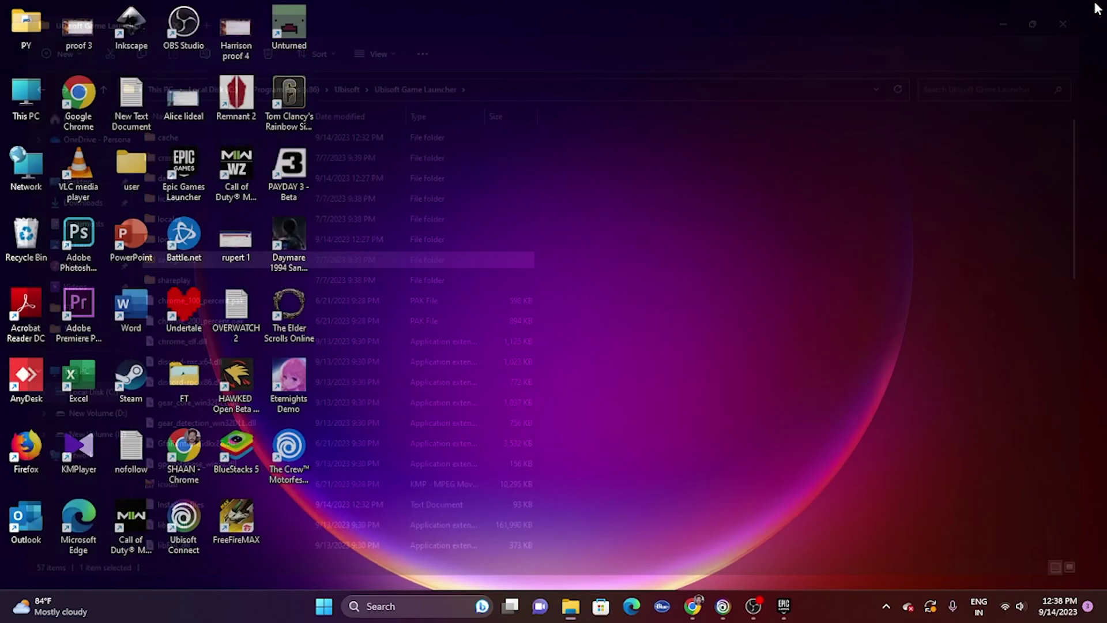
# Step: Switch to the Epic Games Launcher library and minimize it again
pyautogui.click(785, 605)
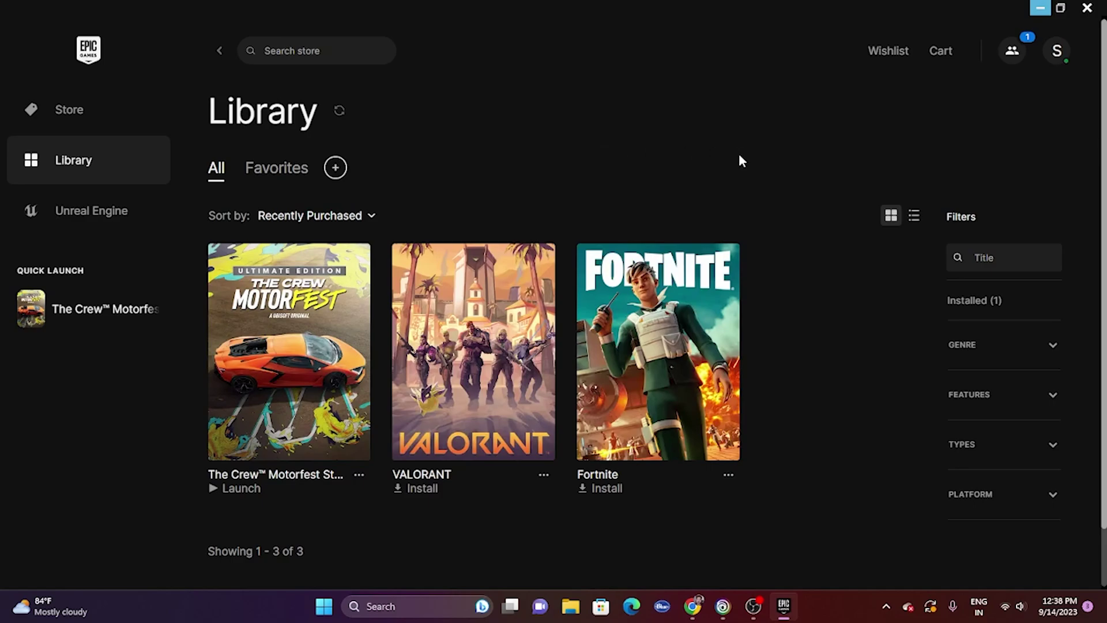
pyautogui.click(1039, 9)
# Step: Search Windows for "settings", launch the Settings app, and open the Date & time page under Time & language
pyautogui.click(405, 604)
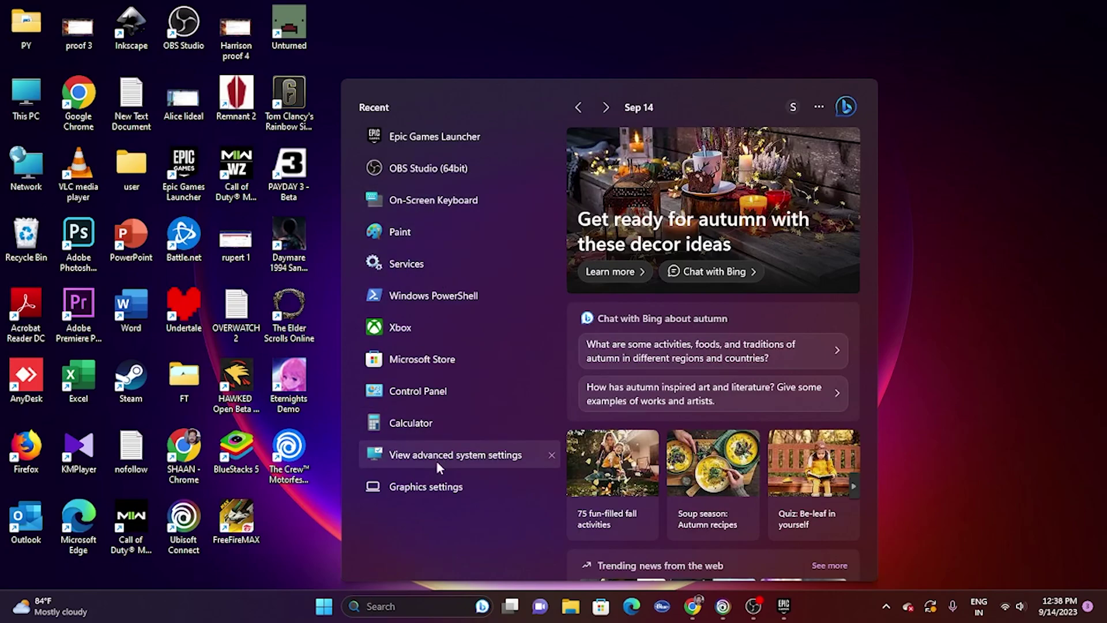
pyautogui.write('settings')
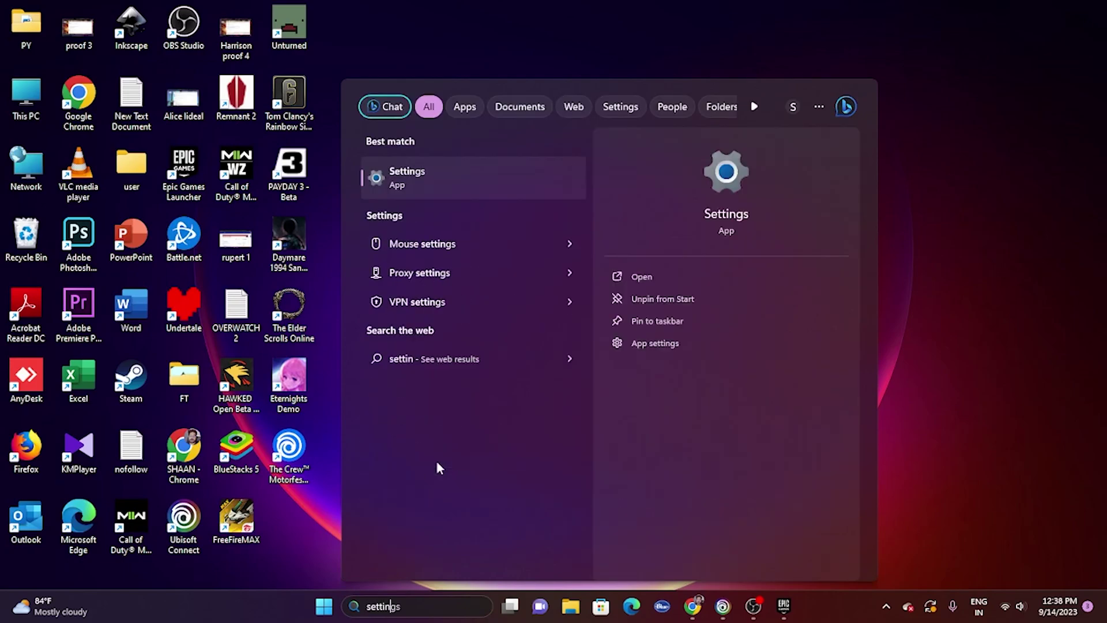
pyautogui.click(418, 175)
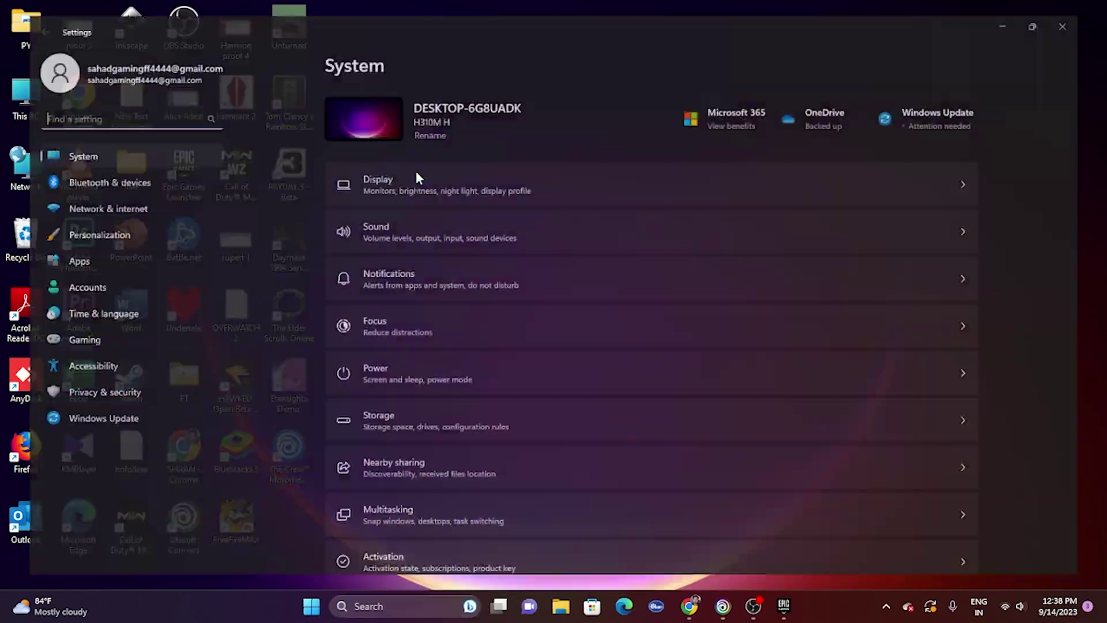
pyautogui.click(76, 317)
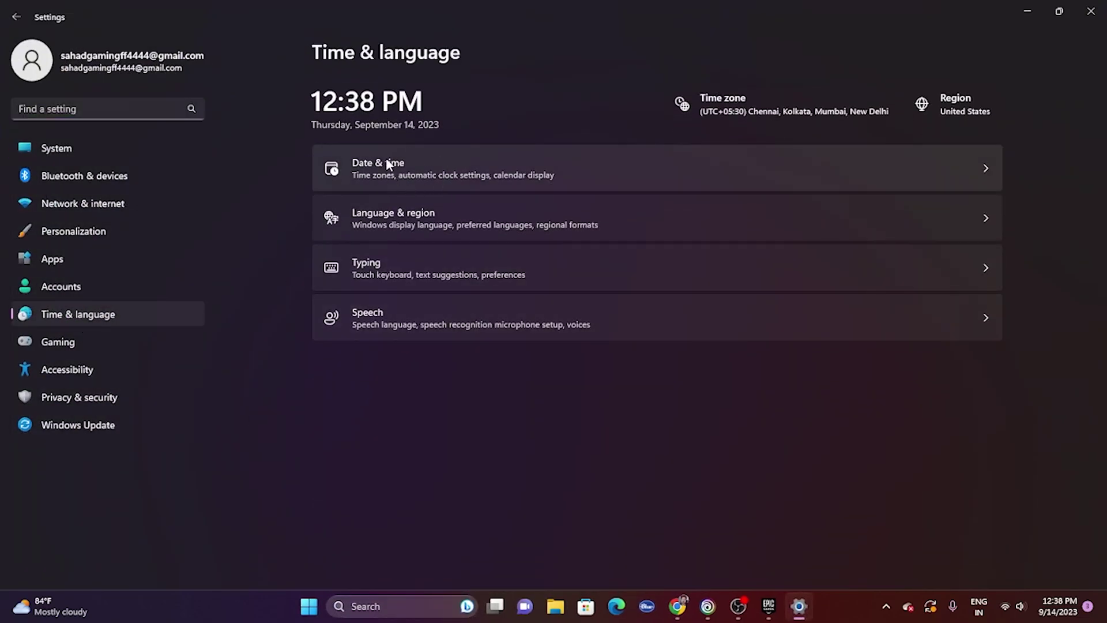
pyautogui.click(386, 163)
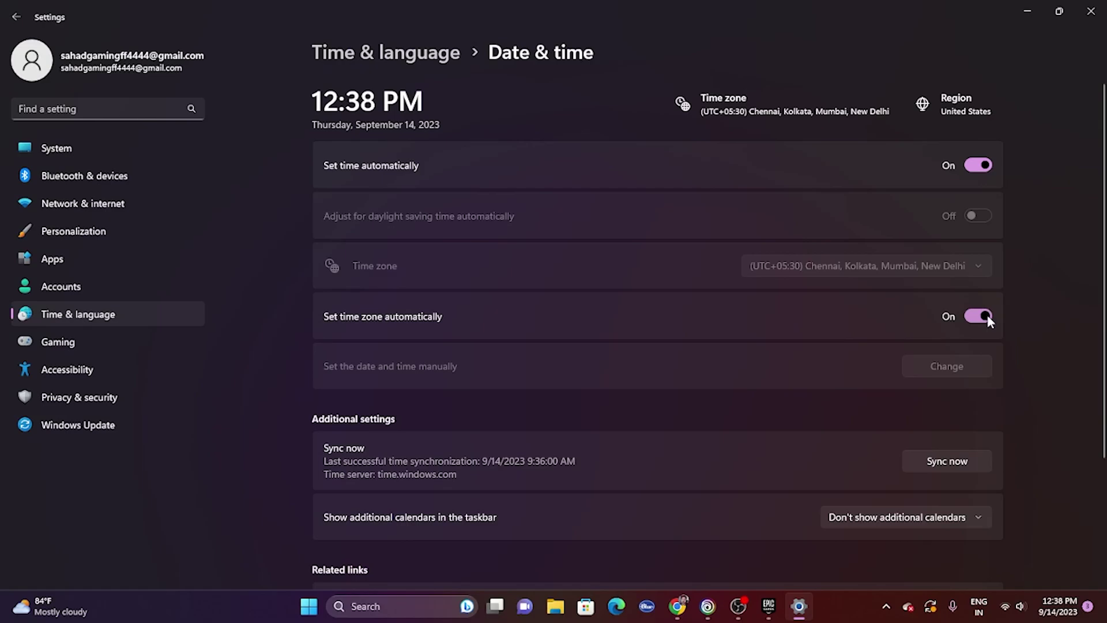
# Step: Open the Language & region page under Time & language, view the country or region choices, and close Settings
pyautogui.click(15, 25)
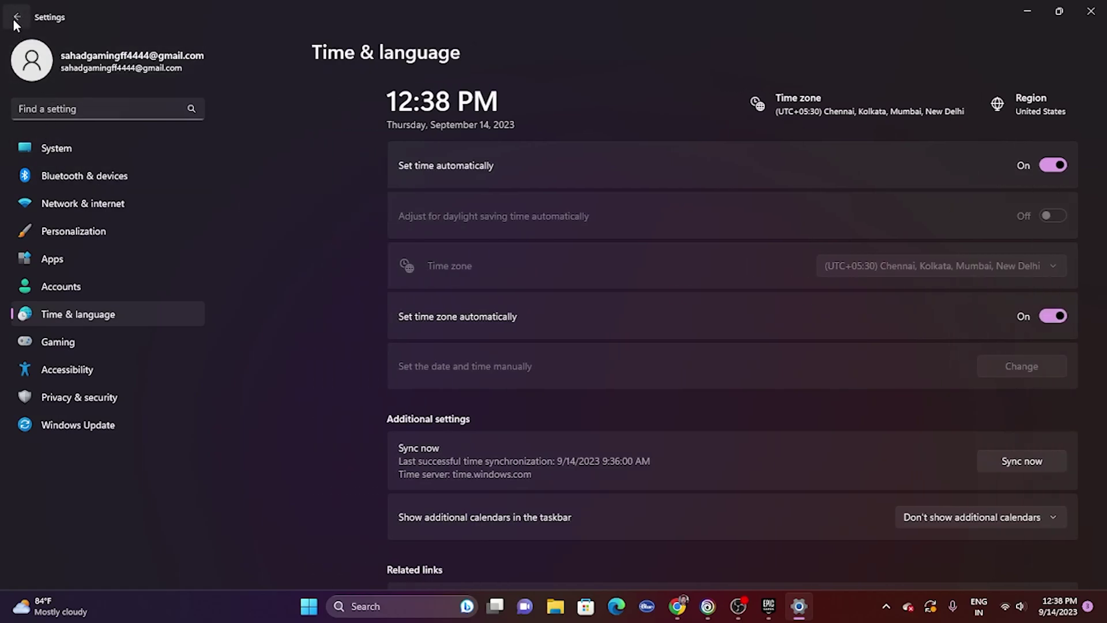
pyautogui.click(418, 211)
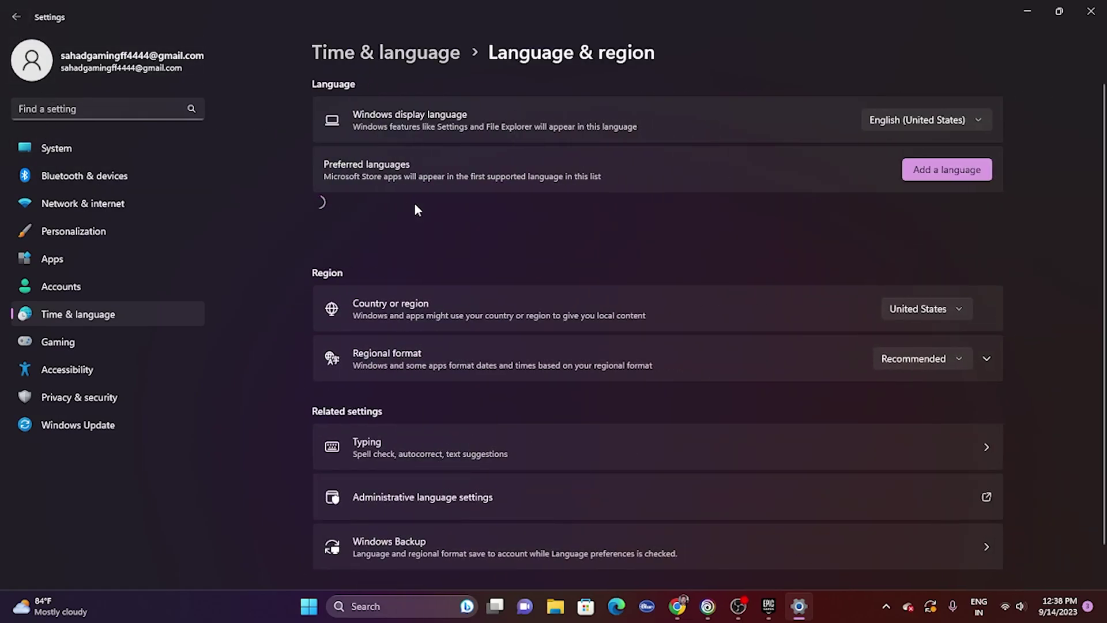
pyautogui.click(964, 306)
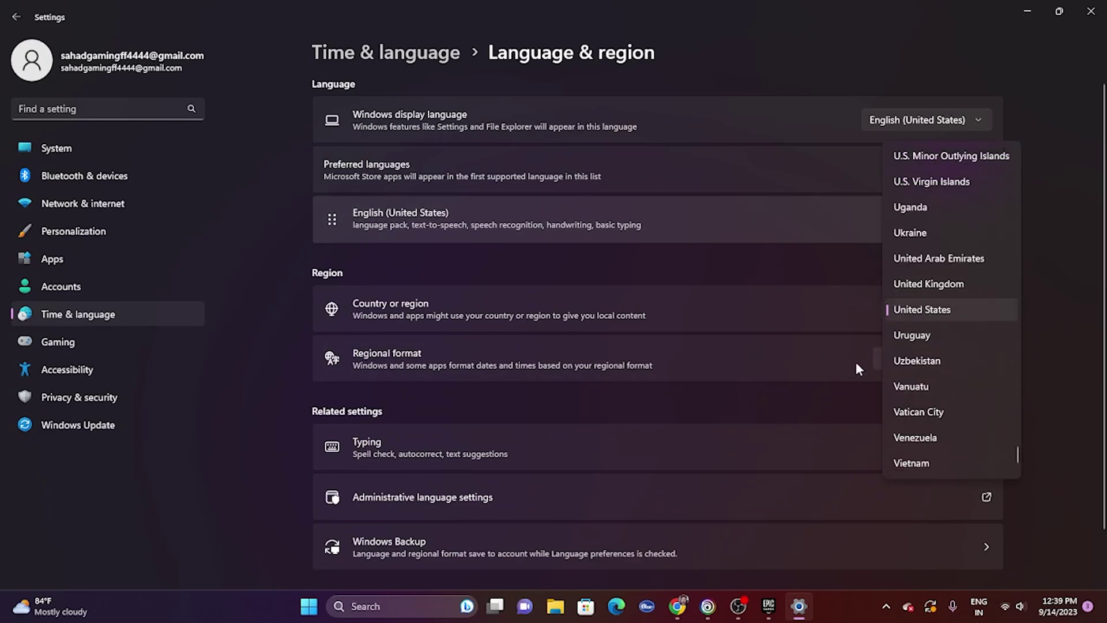
pyautogui.click(1077, 360)
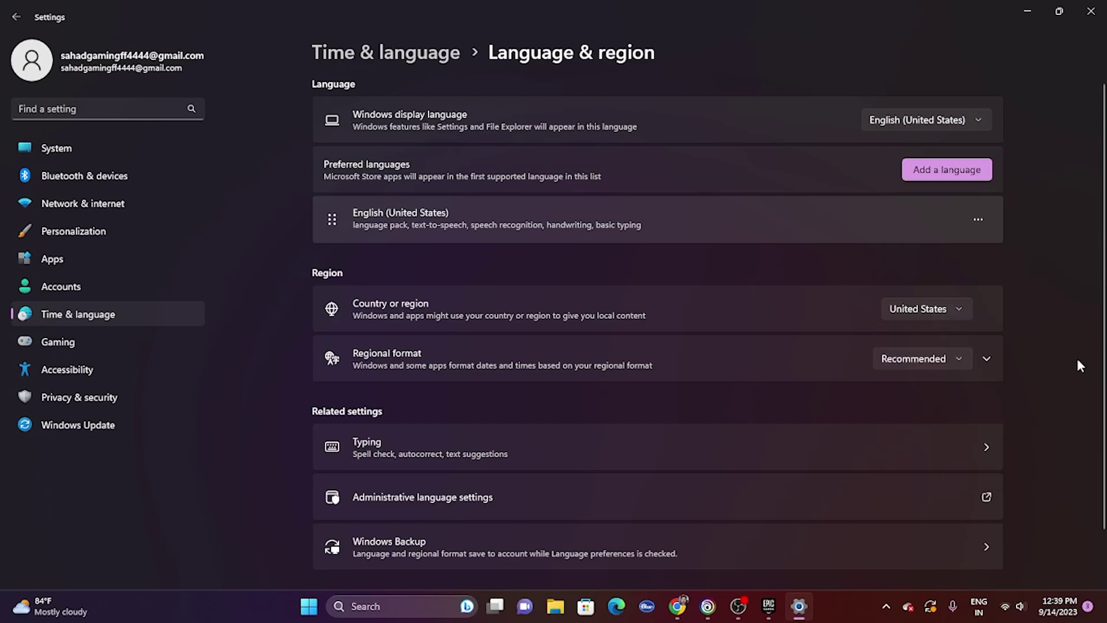
pyautogui.click(1090, 11)
# Step: Switch to the game's page in Ubisoft Connect, view the Epic Games Launcher library, and minimize the launcher
pyautogui.click(784, 605)
pyautogui.click(787, 603)
pyautogui.click(728, 605)
pyautogui.click(728, 605)
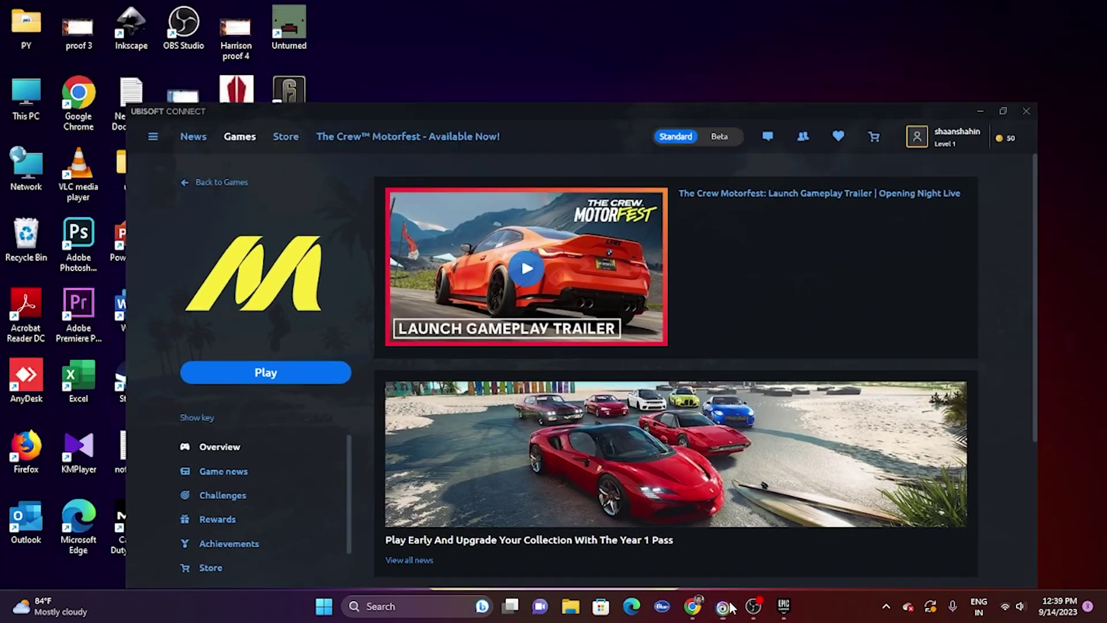
pyautogui.click(723, 605)
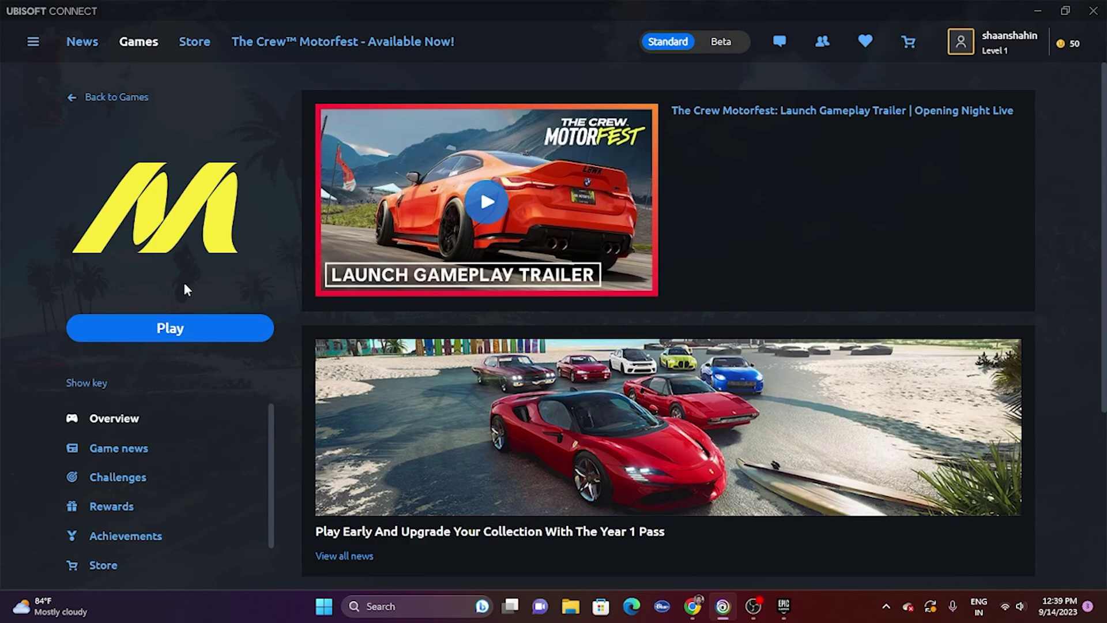
pyautogui.click(783, 605)
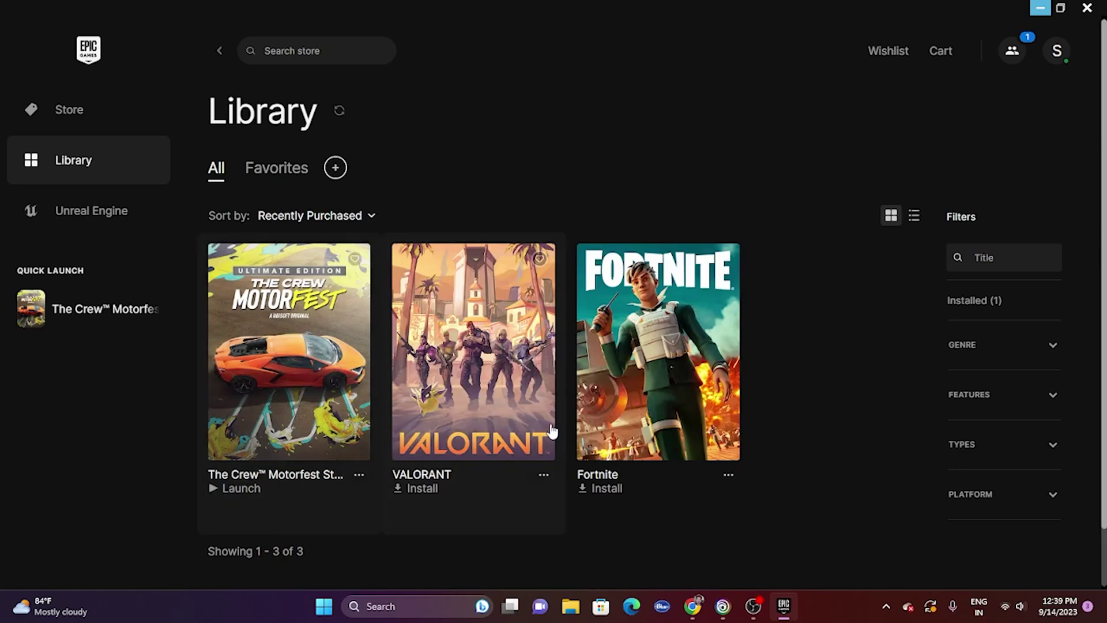
pyautogui.click(1039, 8)
pyautogui.click(1039, 8)
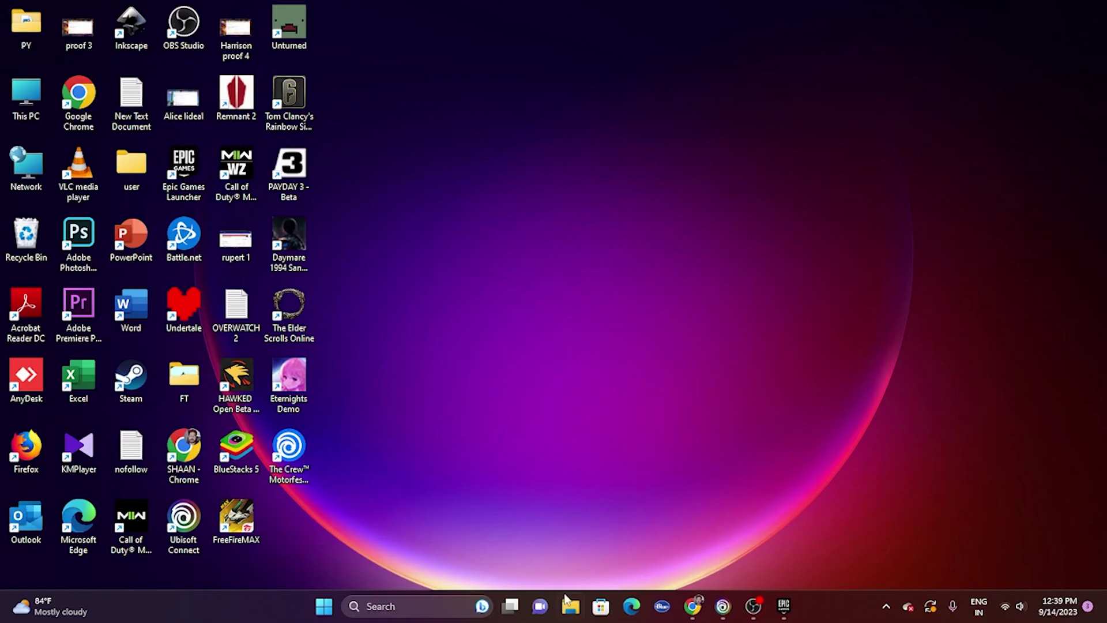
# Step: Switch to File Explorer and open the Documents folder
pyautogui.click(570, 607)
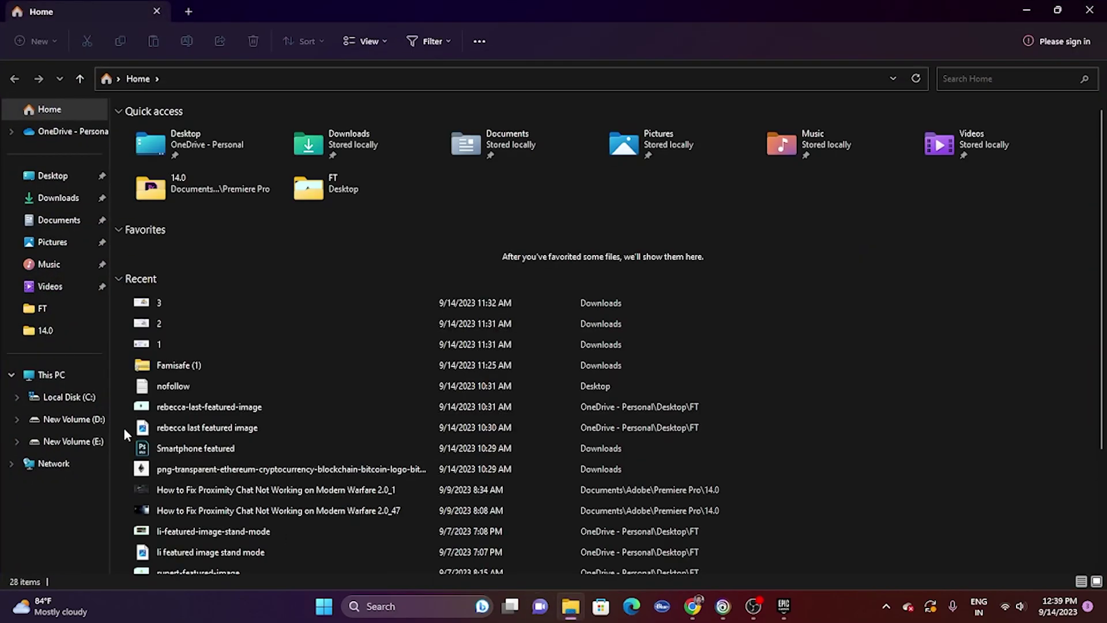
pyautogui.click(70, 376)
pyautogui.click(69, 218)
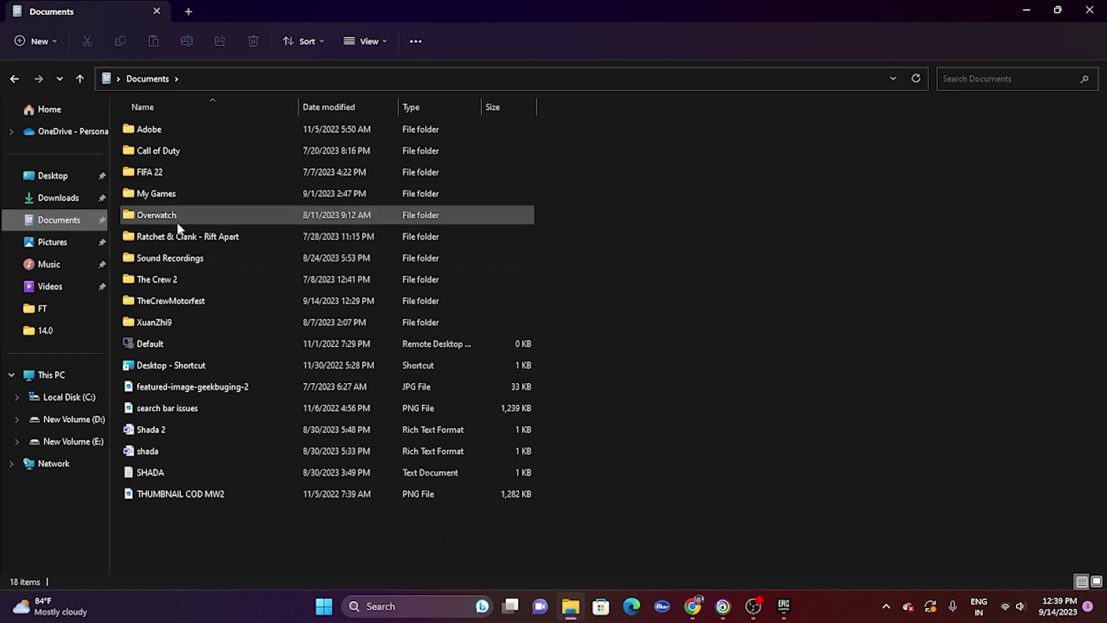
# Step: Look into the The Crew 2 and TheCrewMotorfest folders, returning to Documents each time
pyautogui.doubleClick(215, 283)
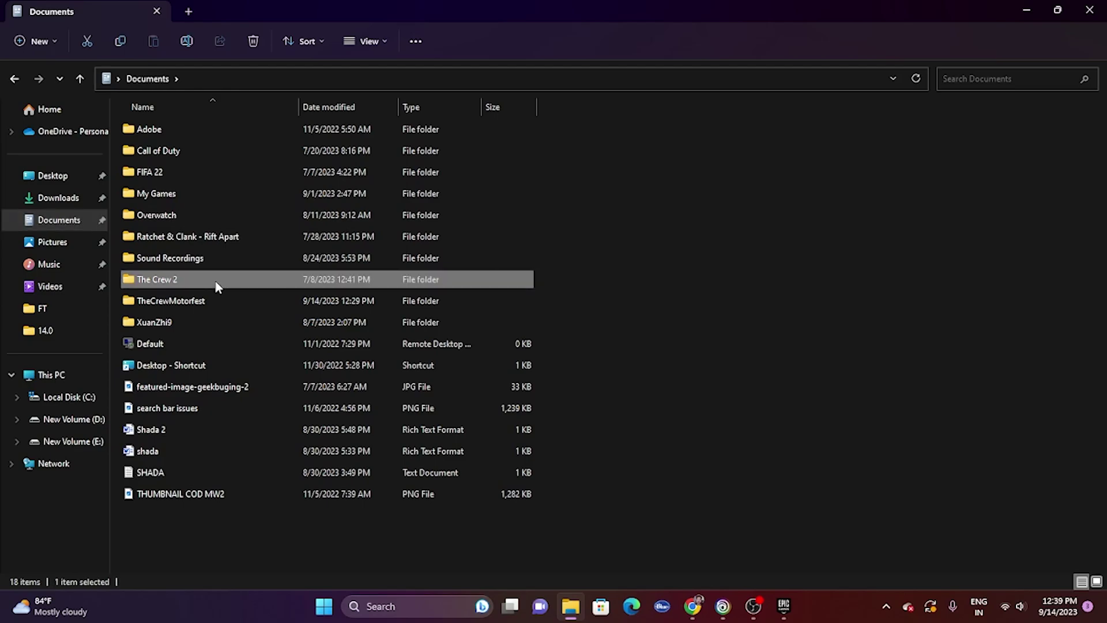
pyautogui.click(14, 78)
pyautogui.click(196, 302)
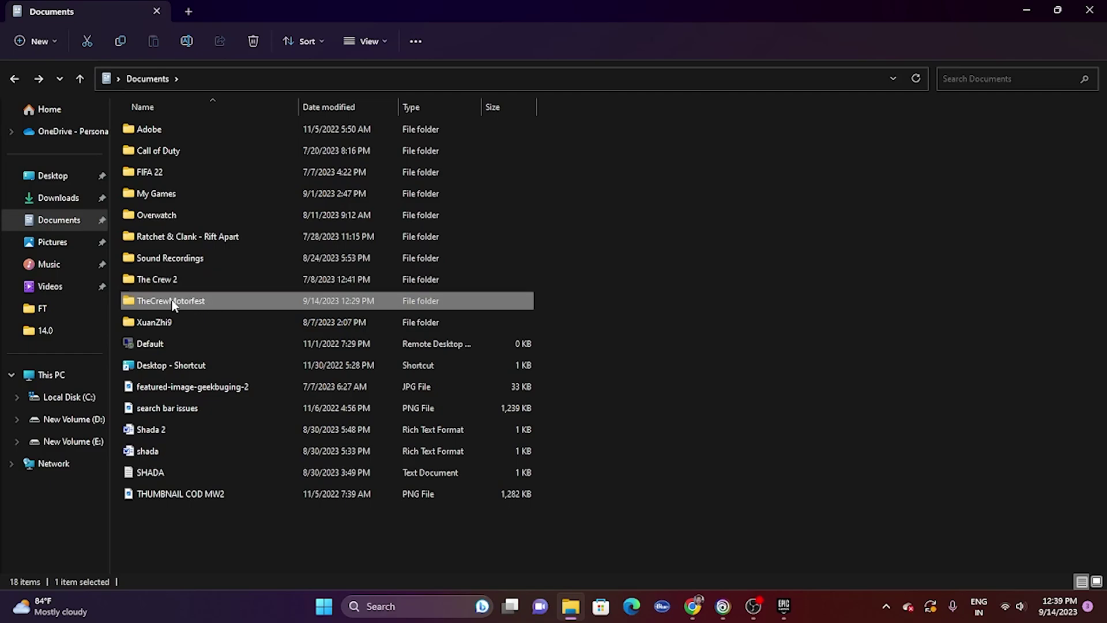
pyautogui.doubleClick(202, 307)
pyautogui.click(12, 79)
pyautogui.moveTo(197, 298)
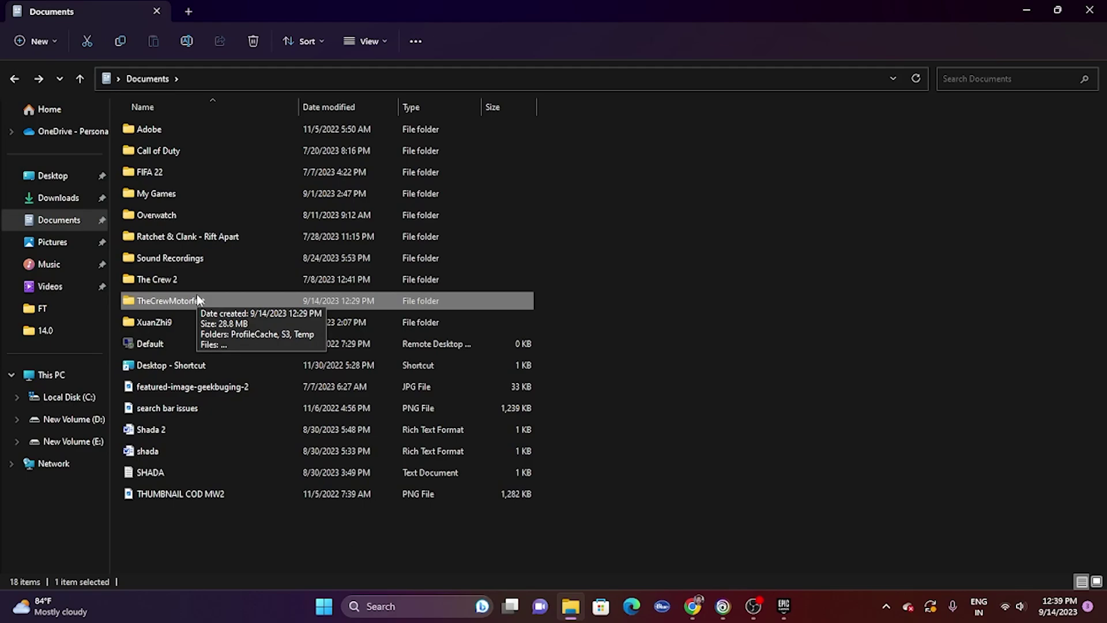
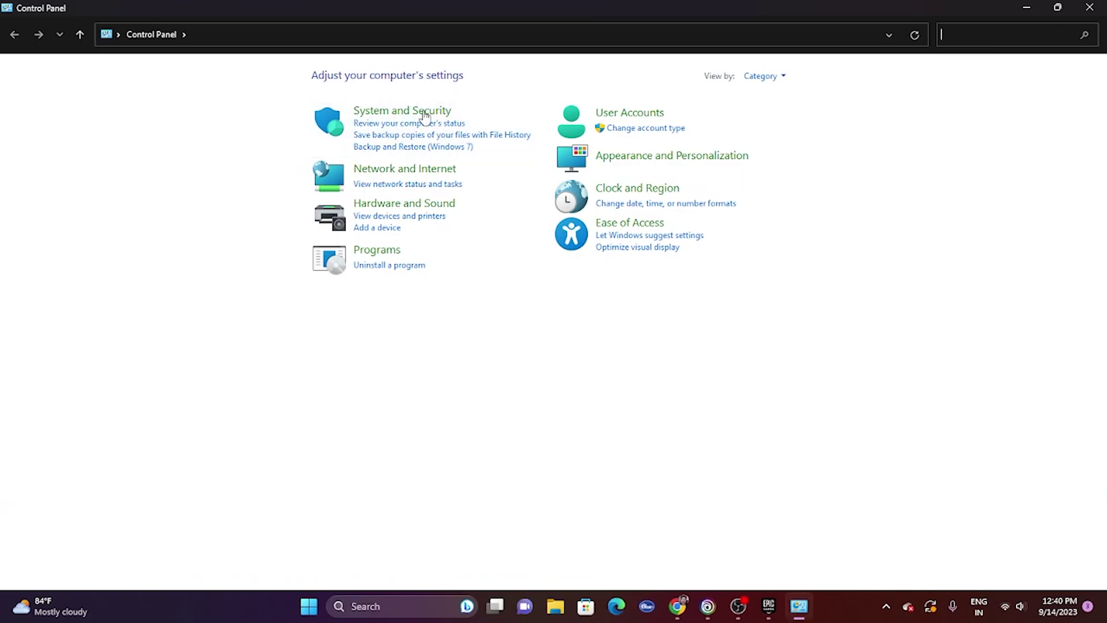
# Step: Open the list of apps allowed through Windows Defender Firewall from System and Security
pyautogui.click(398, 112)
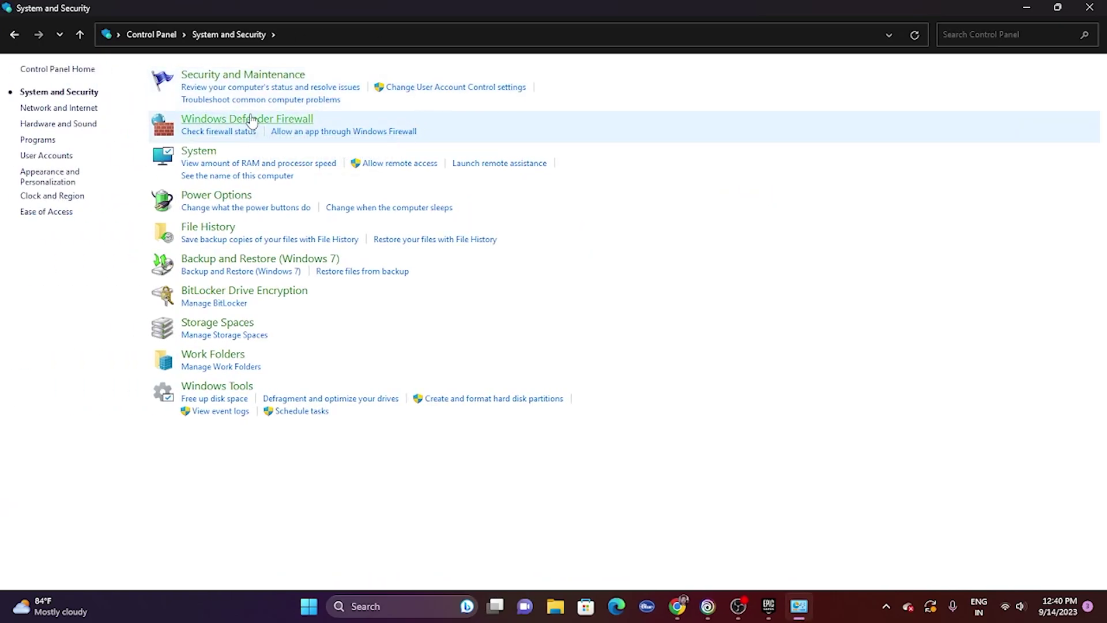
pyautogui.click(252, 119)
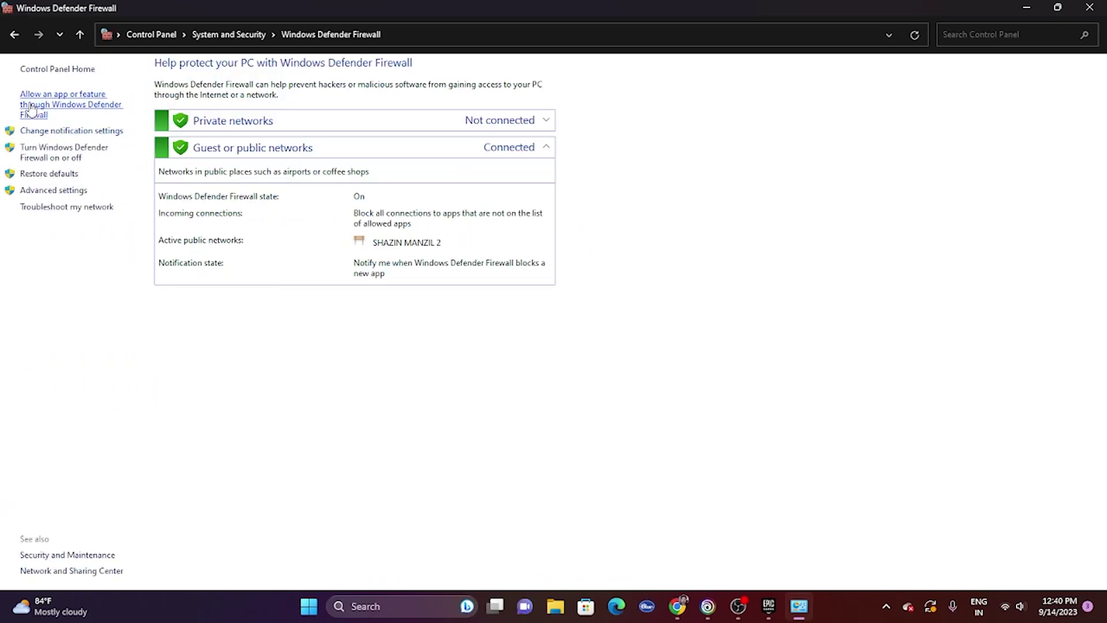
pyautogui.click(32, 109)
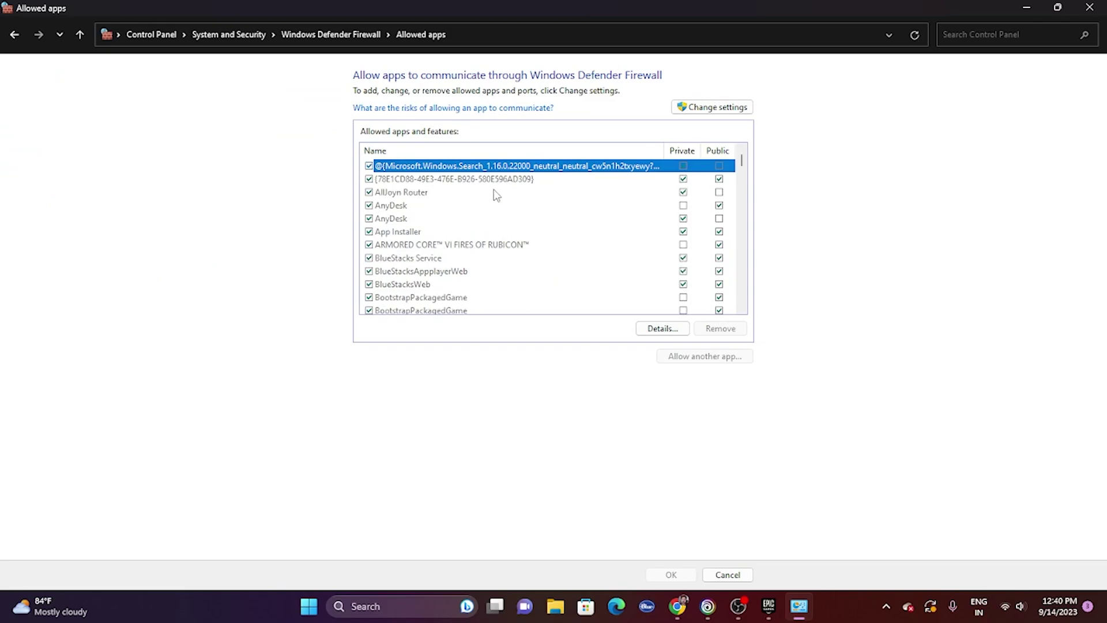
# Step: Look through the allowed apps and features list for TheCrewMotorfest and its private and public network permissions
pyautogui.scroll(-10, 495, 195)
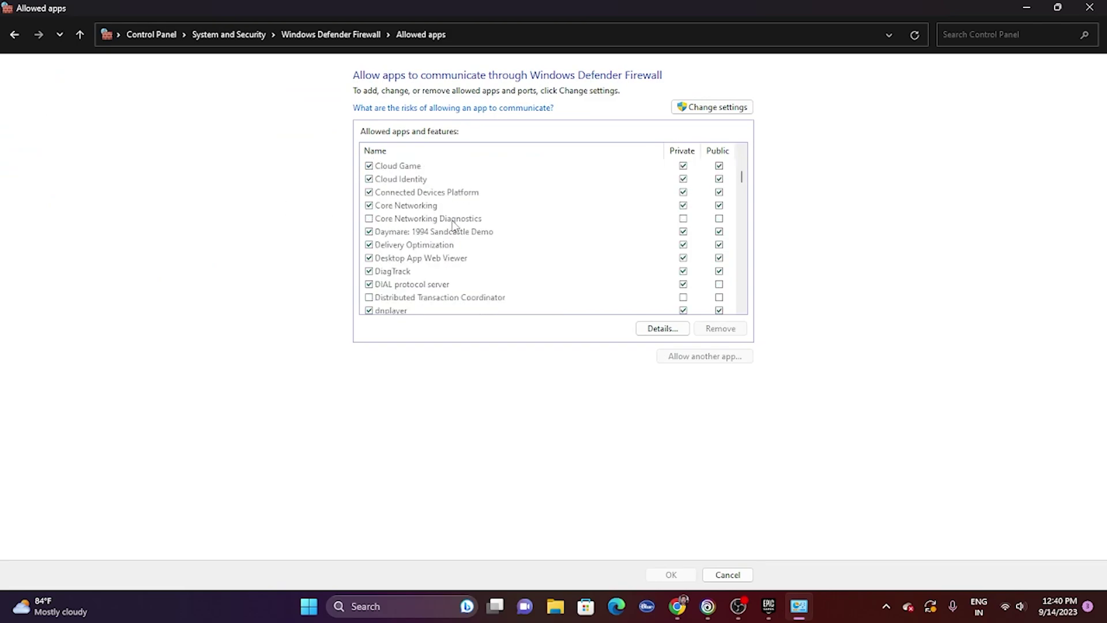
pyautogui.scroll(-7, 455, 225)
pyautogui.scroll(9, 461, 225)
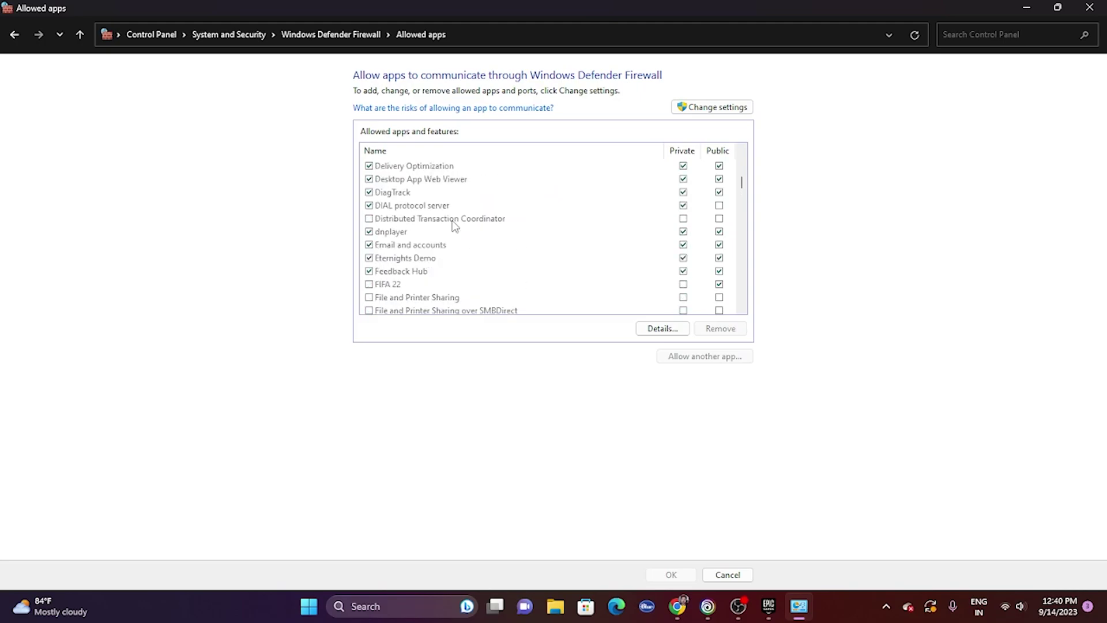
pyautogui.scroll(3, 472, 226)
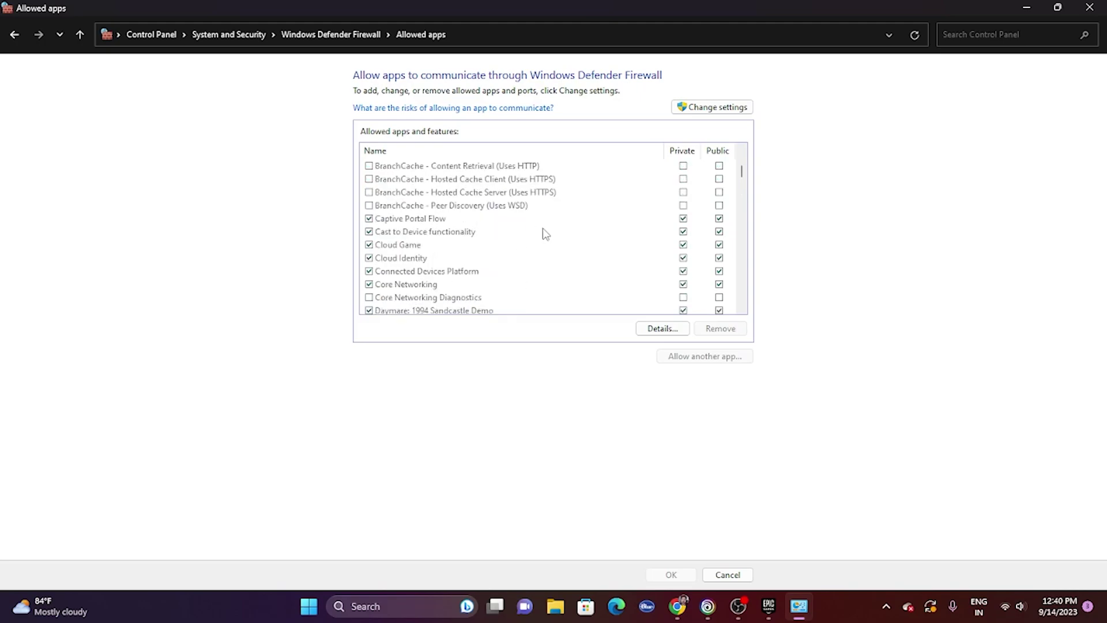
pyautogui.scroll(-1, 546, 233)
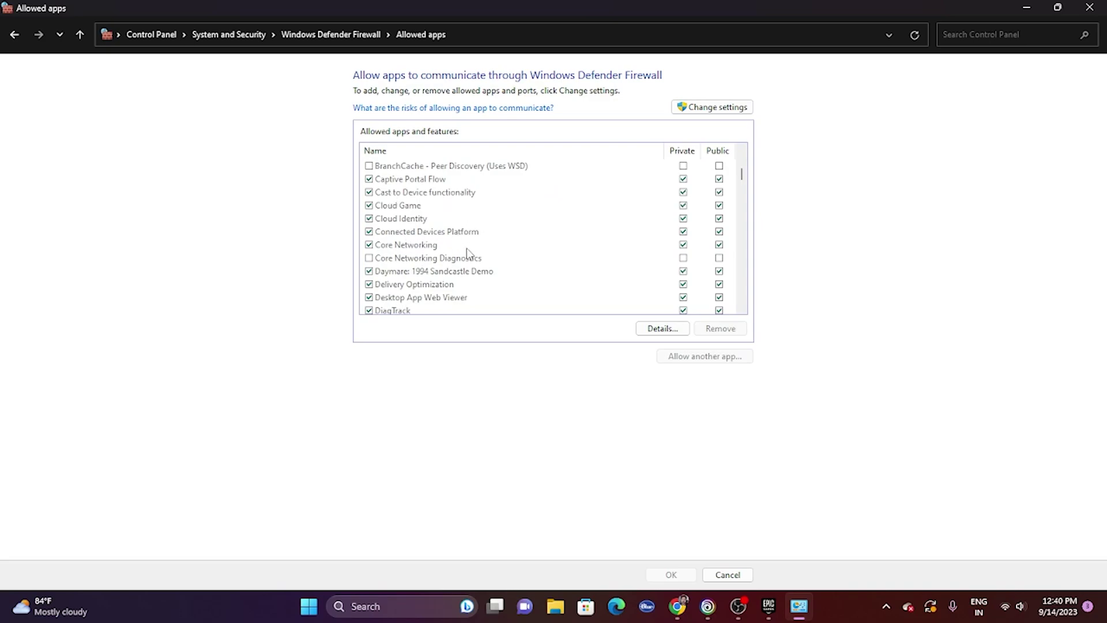
pyautogui.scroll(1, 438, 252)
pyautogui.scroll(1, 442, 255)
pyautogui.scroll(3, 440, 254)
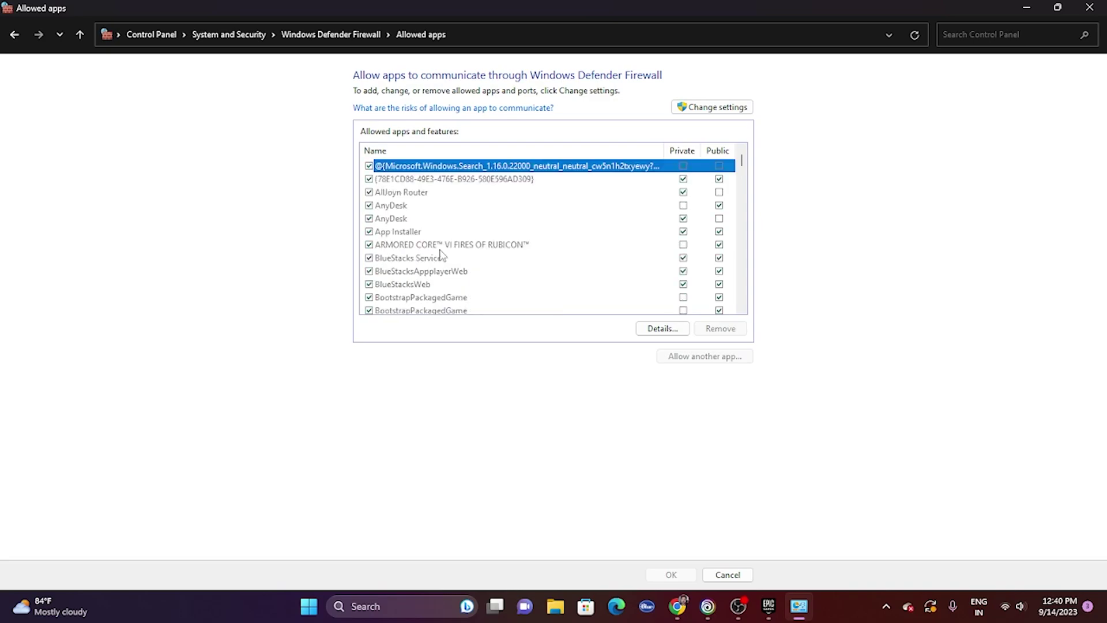
pyautogui.scroll(-9, 415, 231)
pyautogui.scroll(-15, 407, 210)
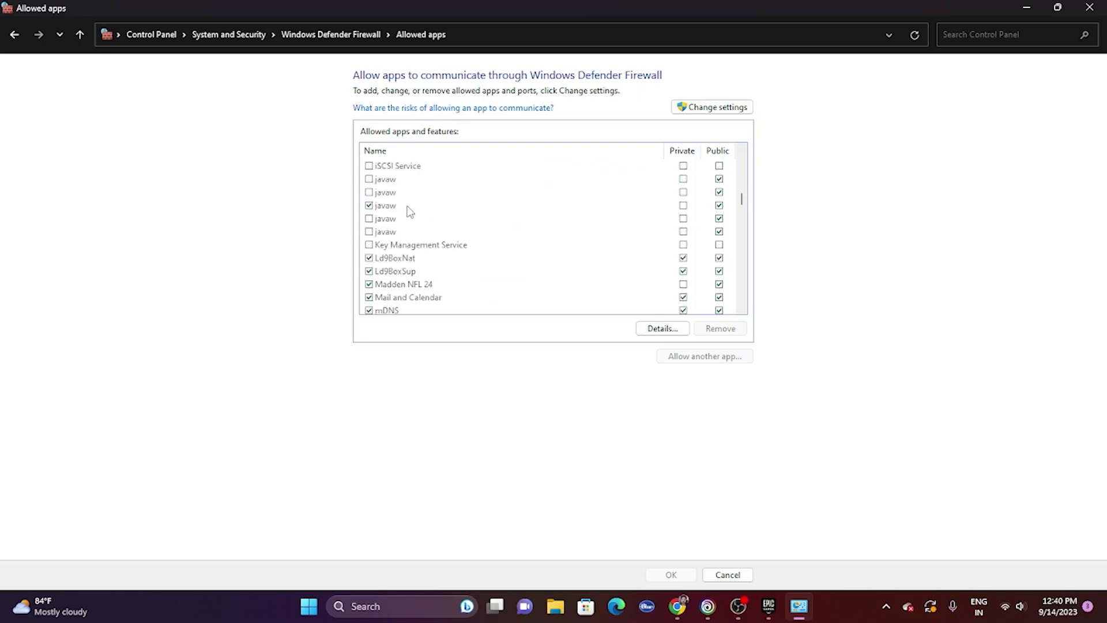
pyautogui.scroll(-12, 407, 210)
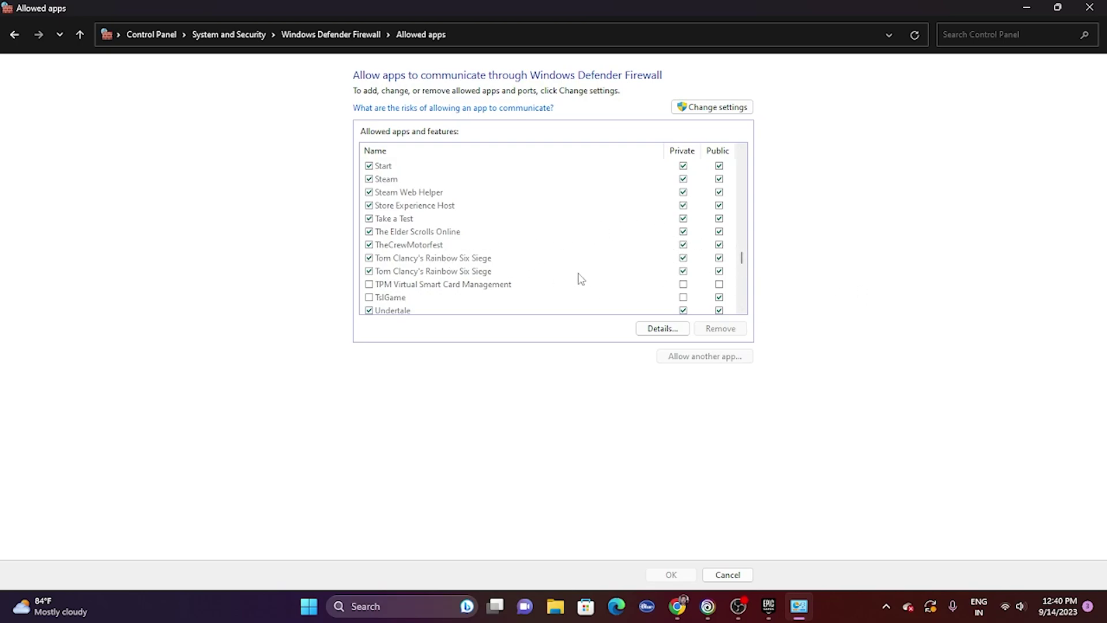
# Step: Enable changes to the allowed apps and start adding another app, browsing from This PC
pyautogui.click(698, 107)
pyautogui.click(687, 353)
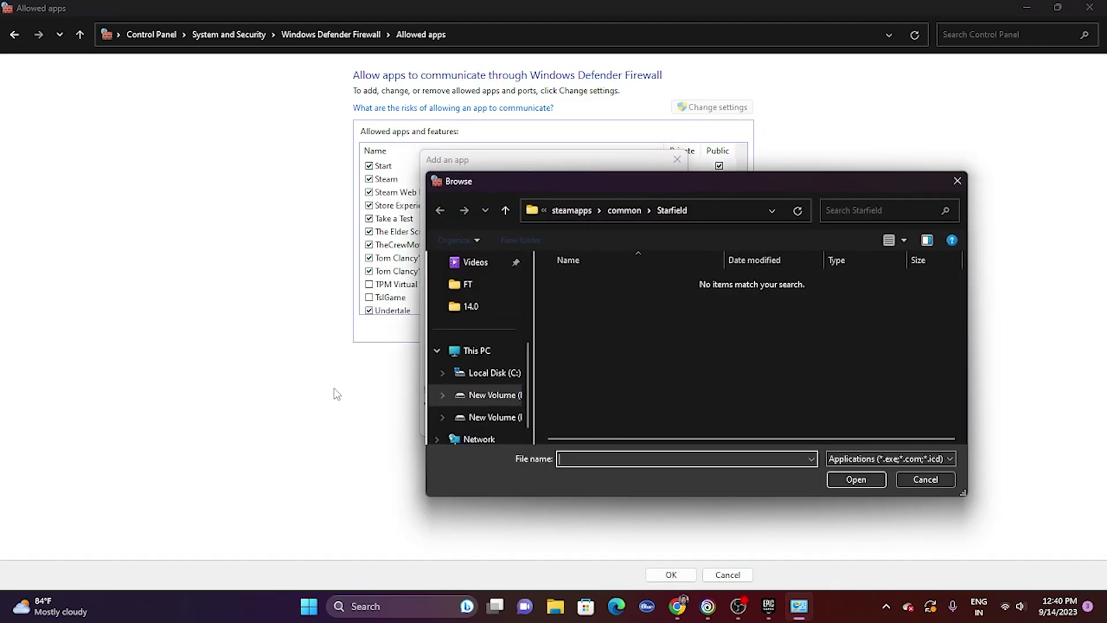
pyautogui.click(479, 350)
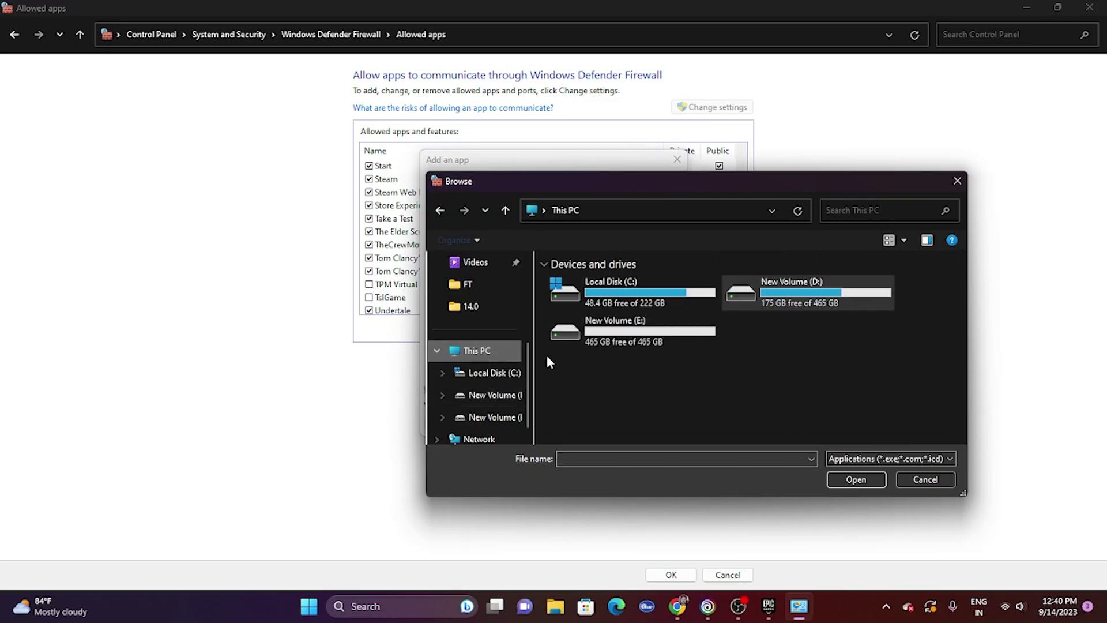
# Step: Browse to the Epic Games folder inside Program Files (x86) on Local Disk (C:)
pyautogui.doubleClick(661, 289)
pyautogui.scroll(-1, 600, 364)
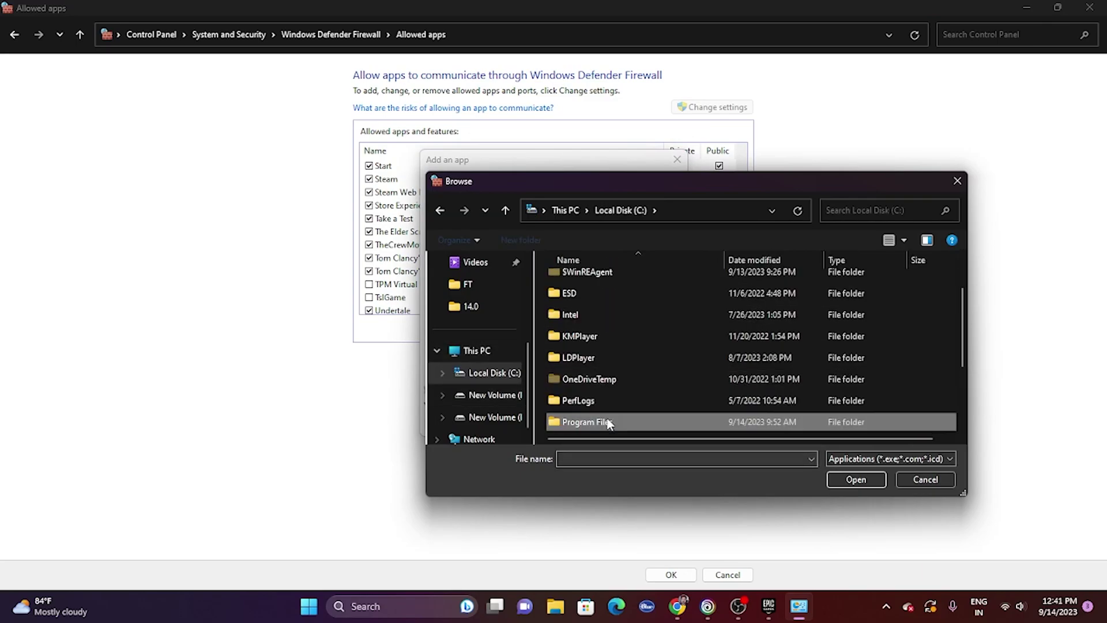
pyautogui.scroll(-1, 628, 346)
pyautogui.doubleClick(630, 380)
pyautogui.scroll(-2, 624, 323)
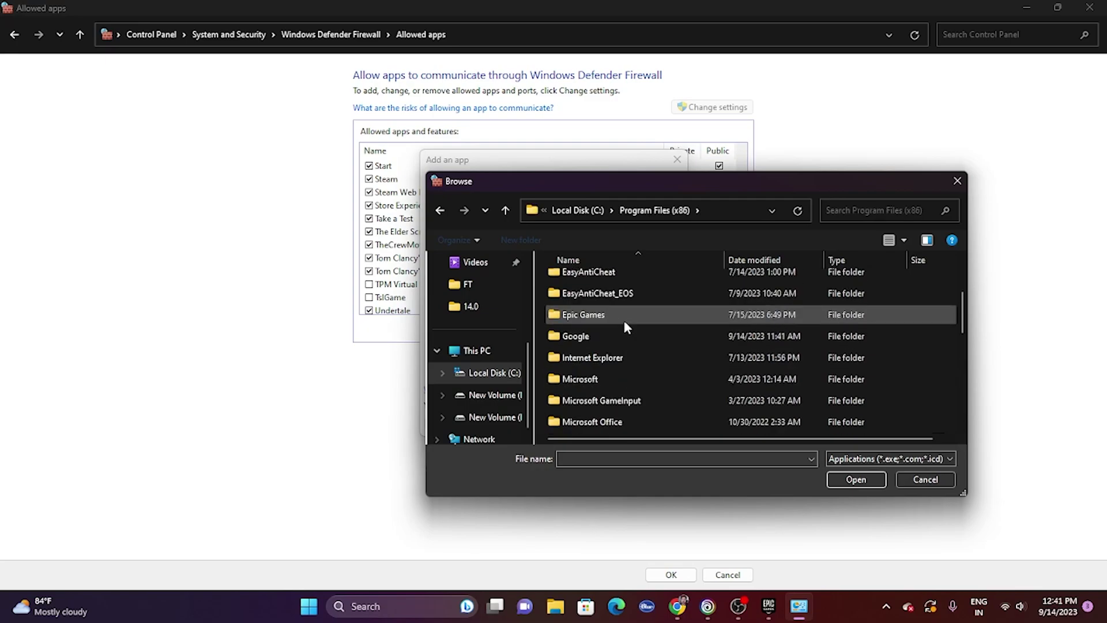
pyautogui.doubleClick(619, 319)
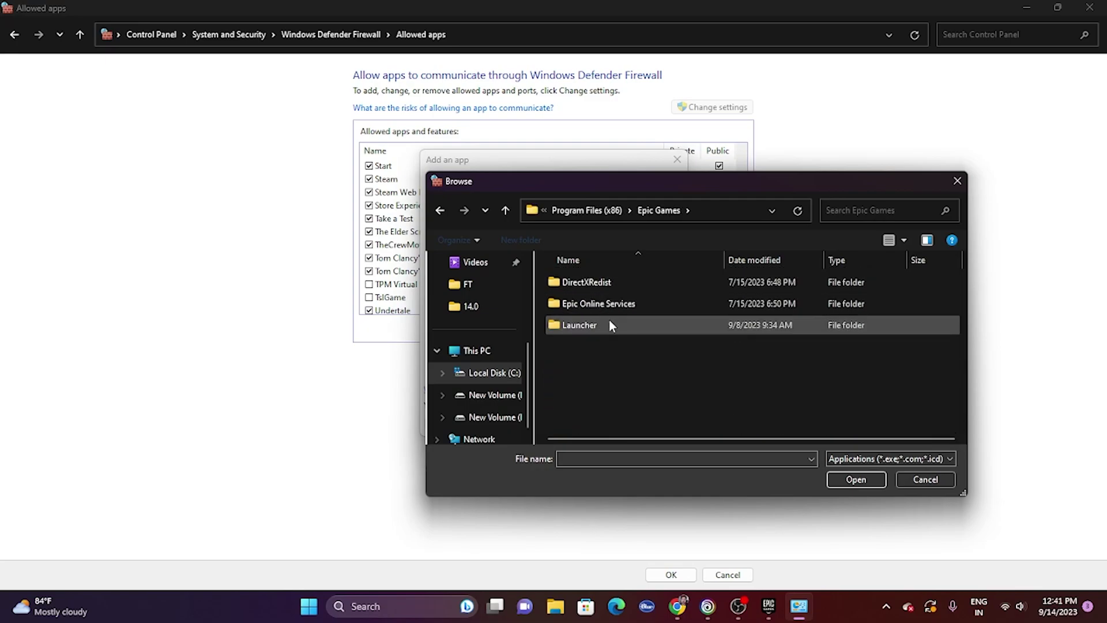
# Step: Look through the Launcher and Epic Online Services folders inside Epic Games, and the Program Files (x86) folder, for the game's application file
pyautogui.doubleClick(611, 324)
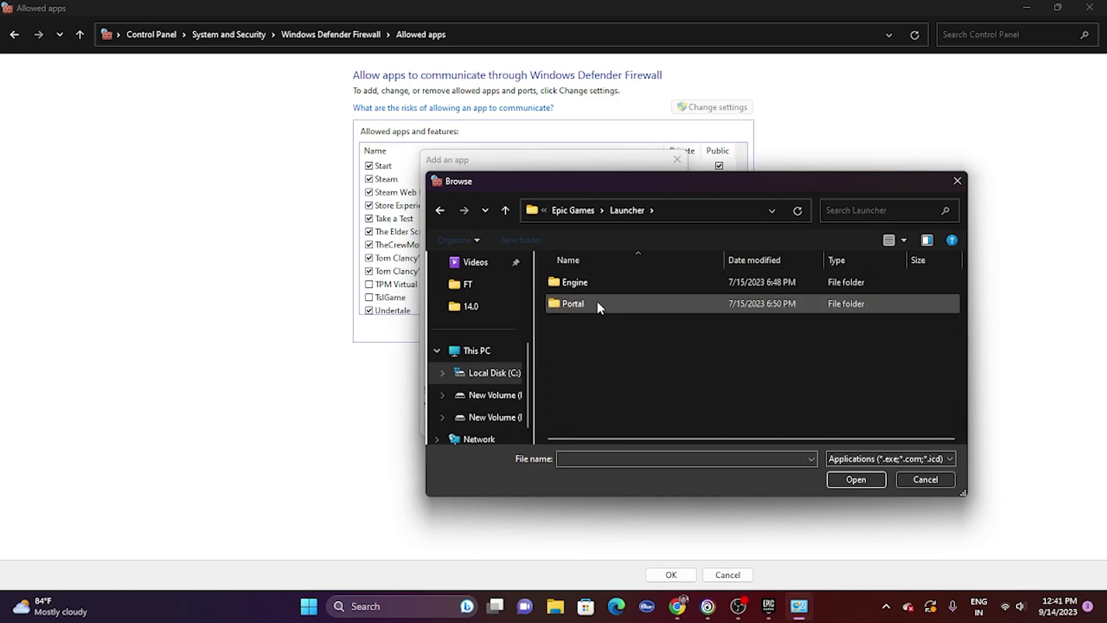
pyautogui.click(505, 211)
pyautogui.doubleClick(630, 304)
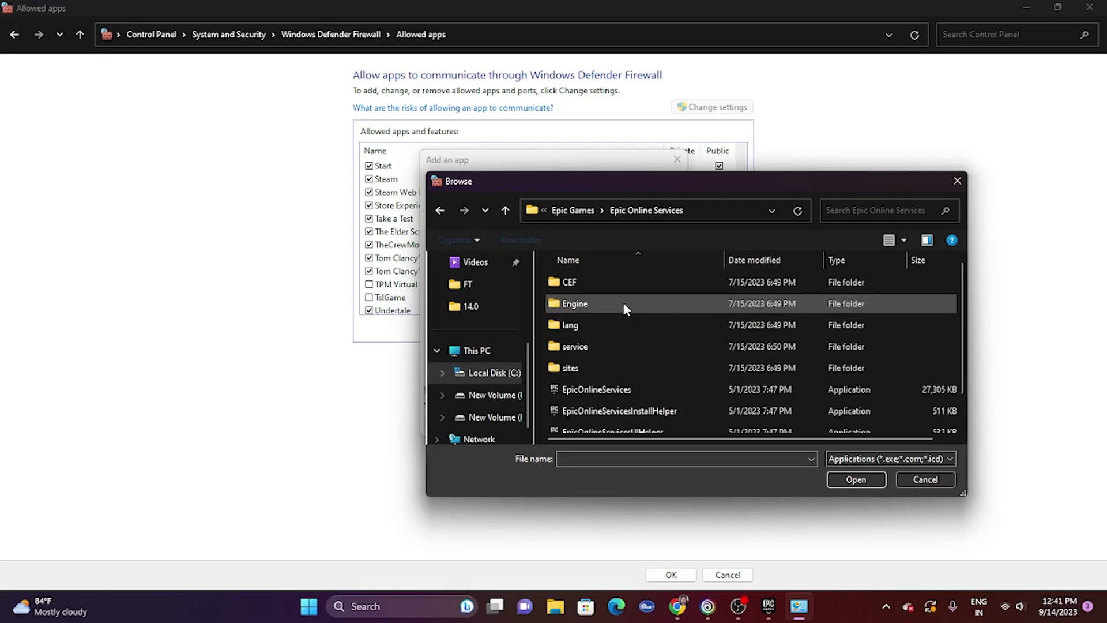
pyautogui.scroll(-1, 658, 311)
pyautogui.click(505, 211)
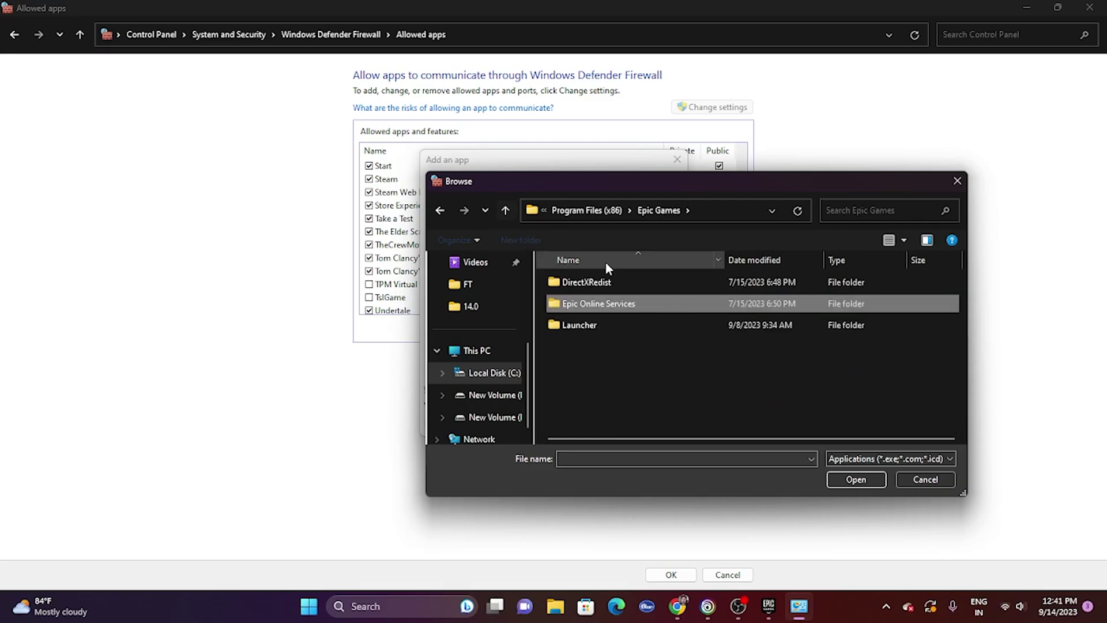
pyautogui.click(448, 215)
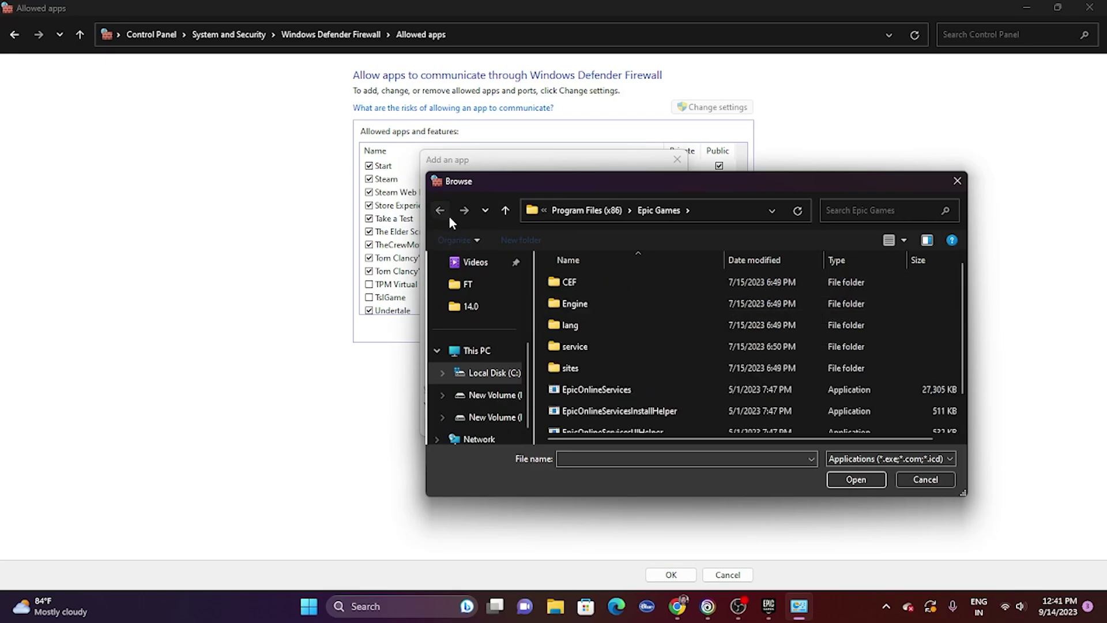
pyautogui.scroll(-1, 704, 330)
pyautogui.scroll(1, 643, 322)
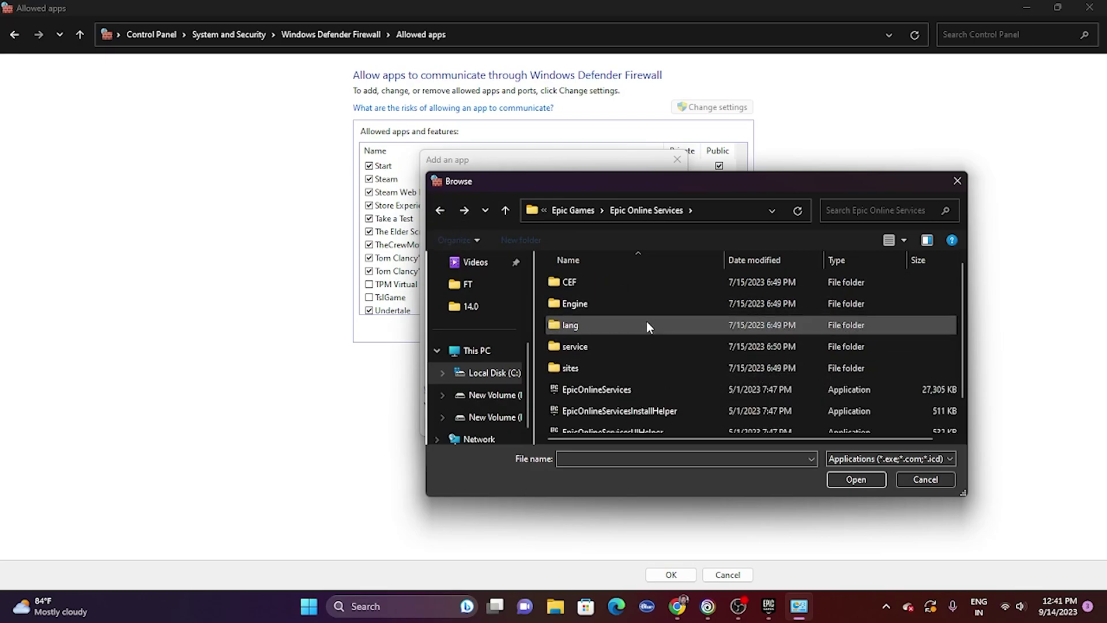
pyautogui.scroll(-1, 610, 289)
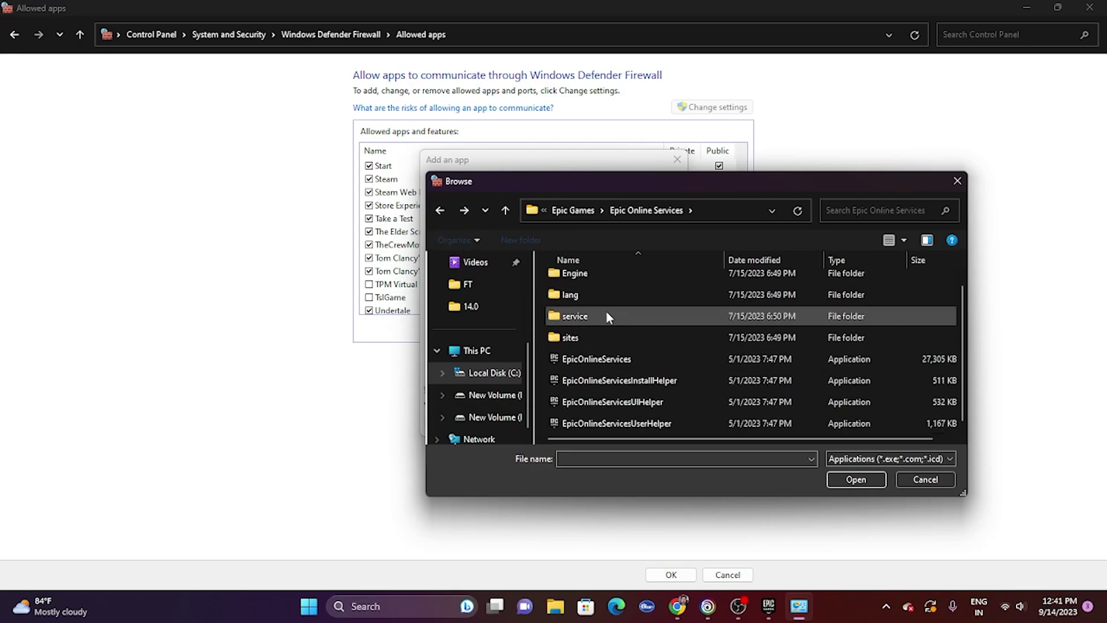
pyautogui.click(441, 209)
pyautogui.click(445, 213)
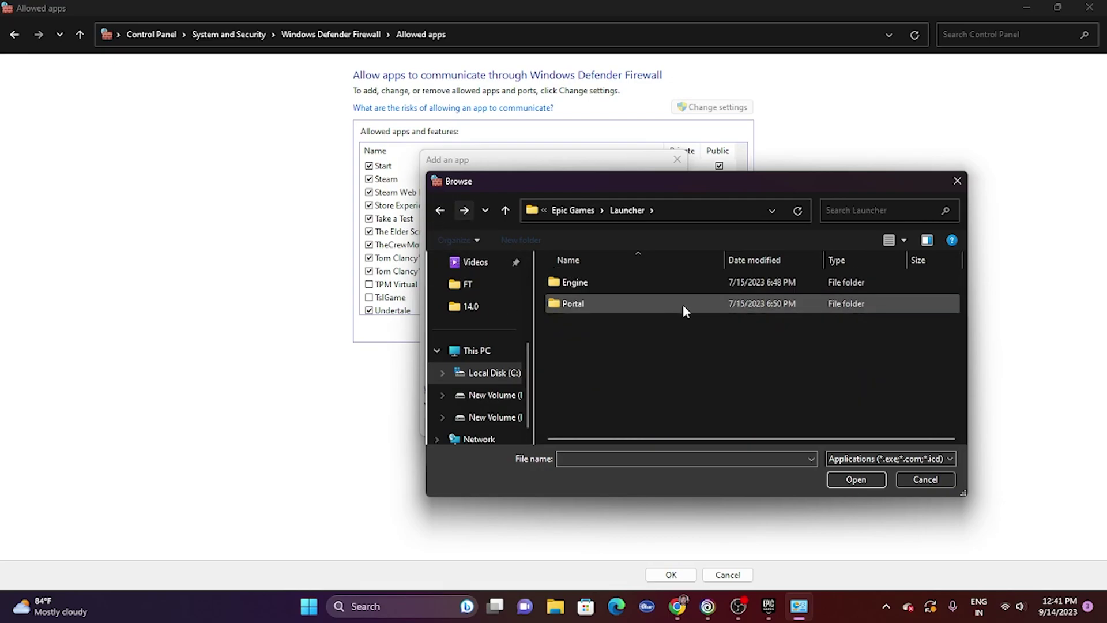
pyautogui.click(440, 210)
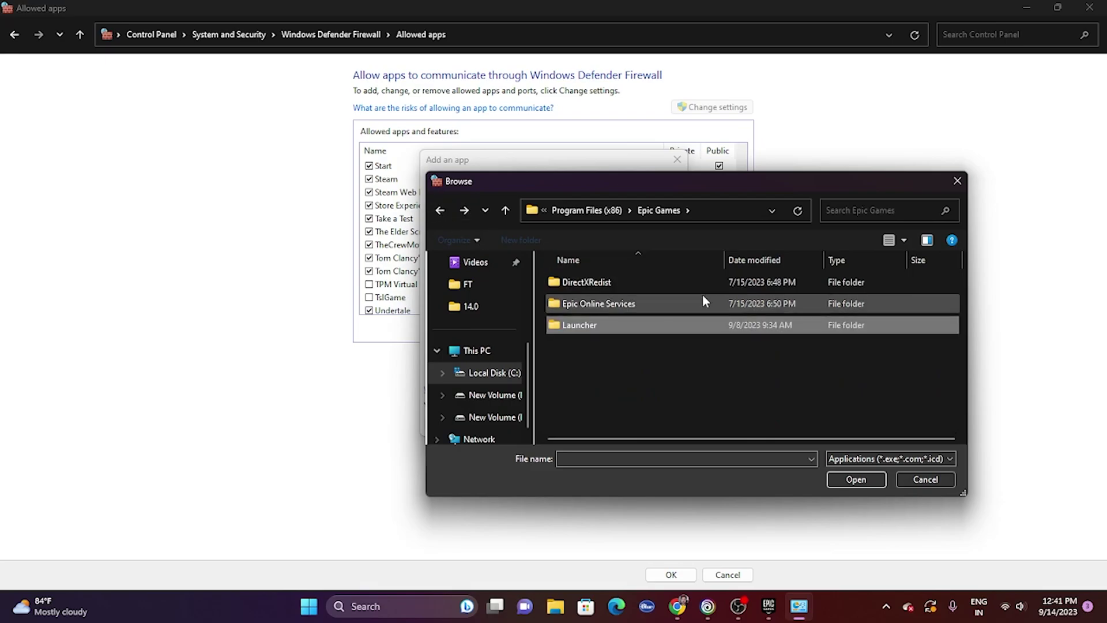
pyautogui.click(434, 211)
pyautogui.scroll(-5, 690, 309)
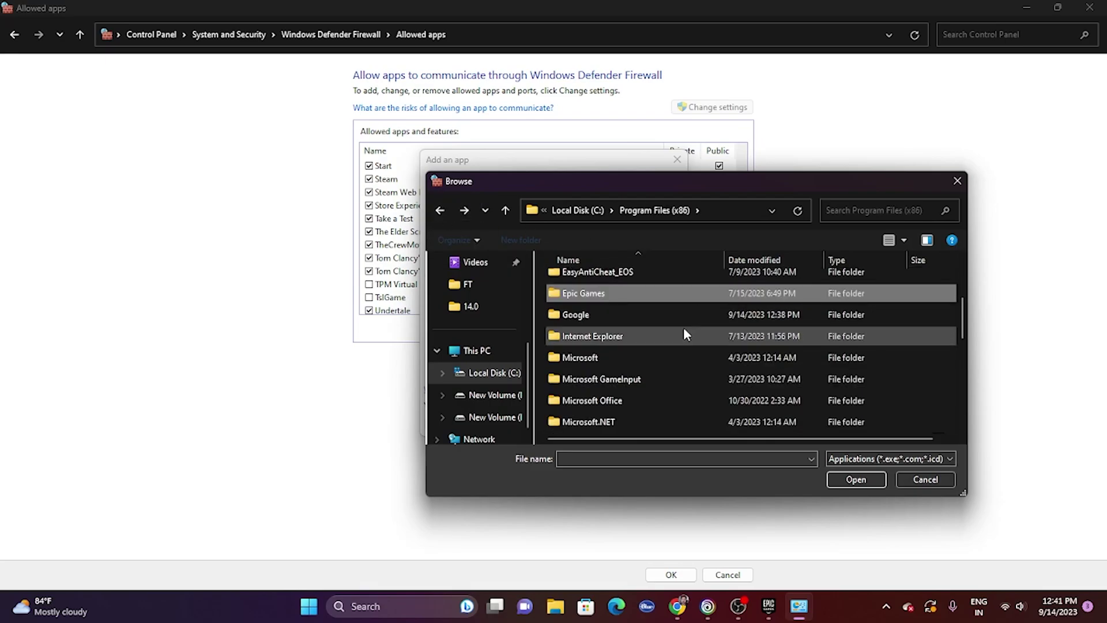
# Step: Cancel browsing and adding an app, and close the Allowed apps window
pyautogui.click(939, 483)
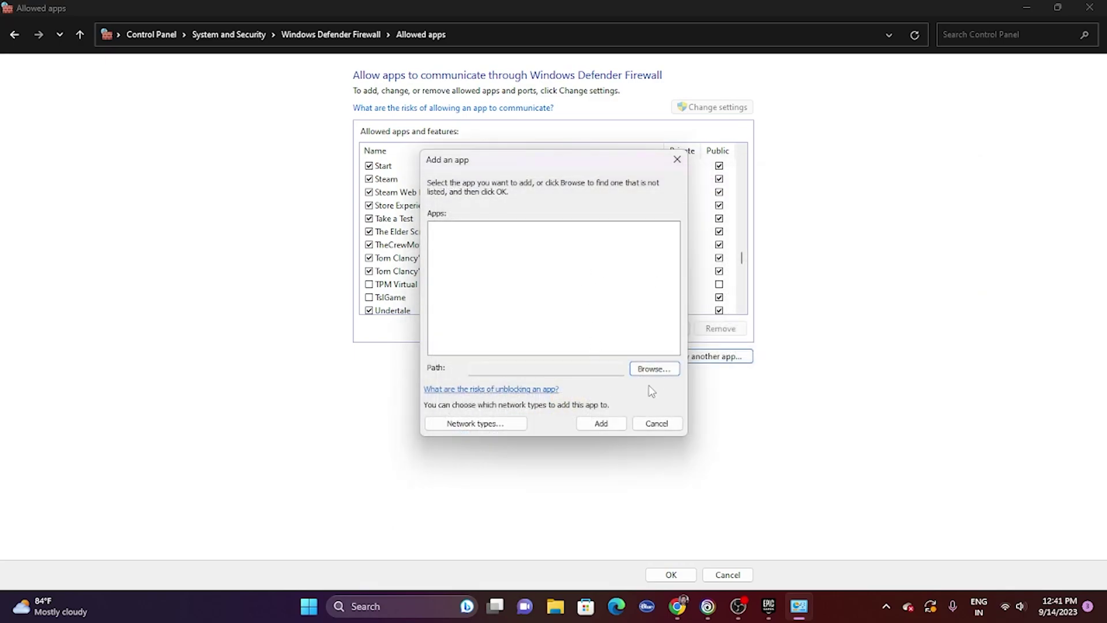
pyautogui.click(657, 424)
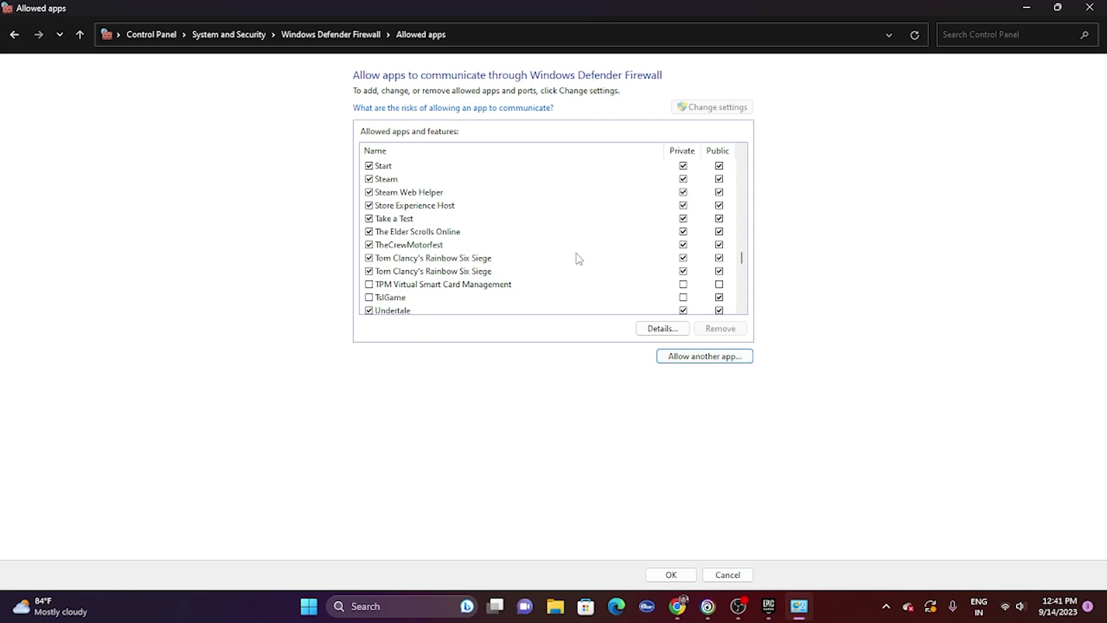
pyautogui.click(1089, 7)
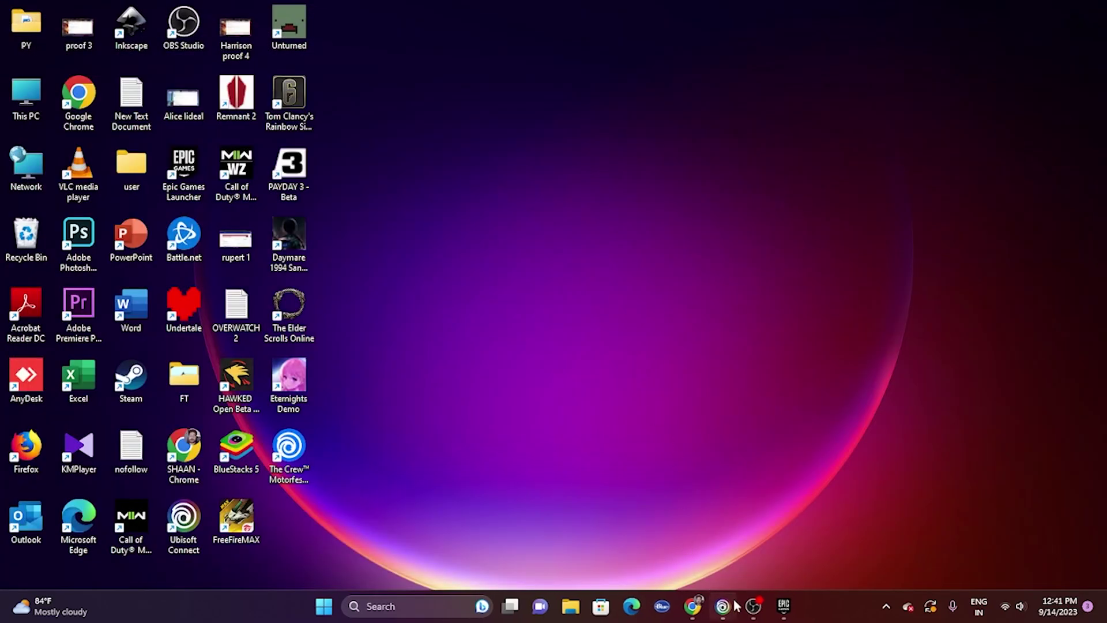
pyautogui.click(752, 605)
pyautogui.click(753, 605)
pyautogui.click(783, 605)
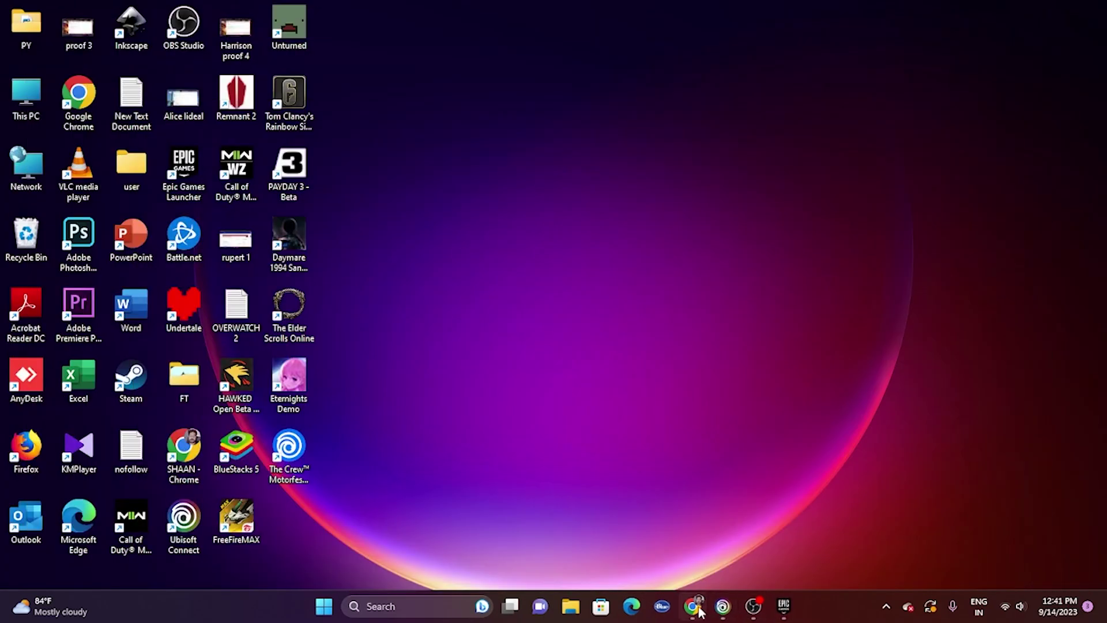
pyautogui.click(692, 605)
pyautogui.click(692, 606)
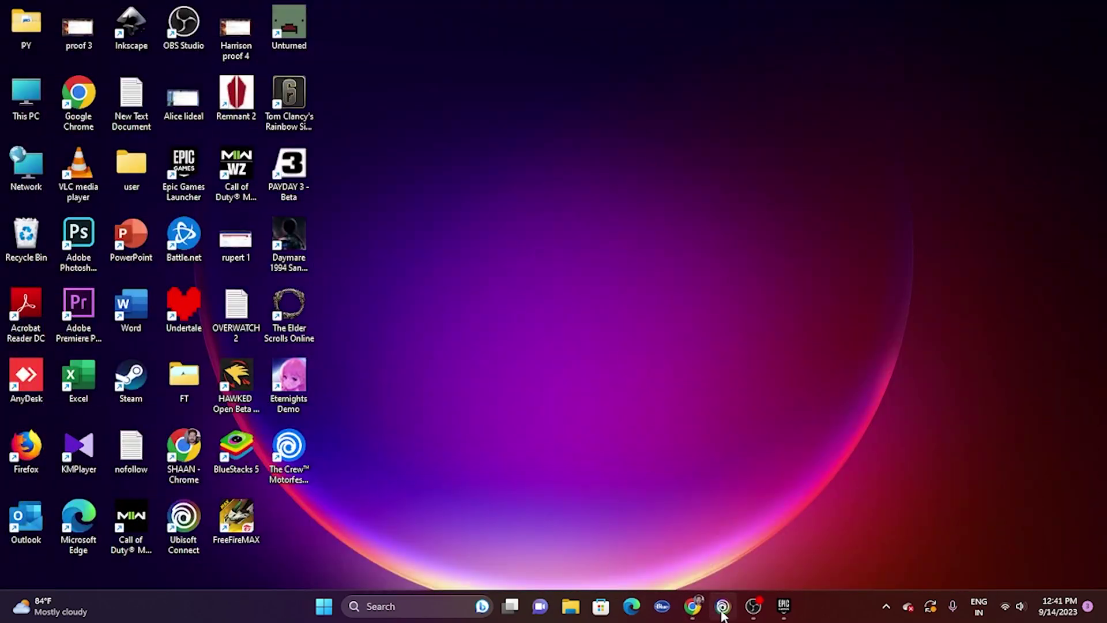
pyautogui.click(722, 605)
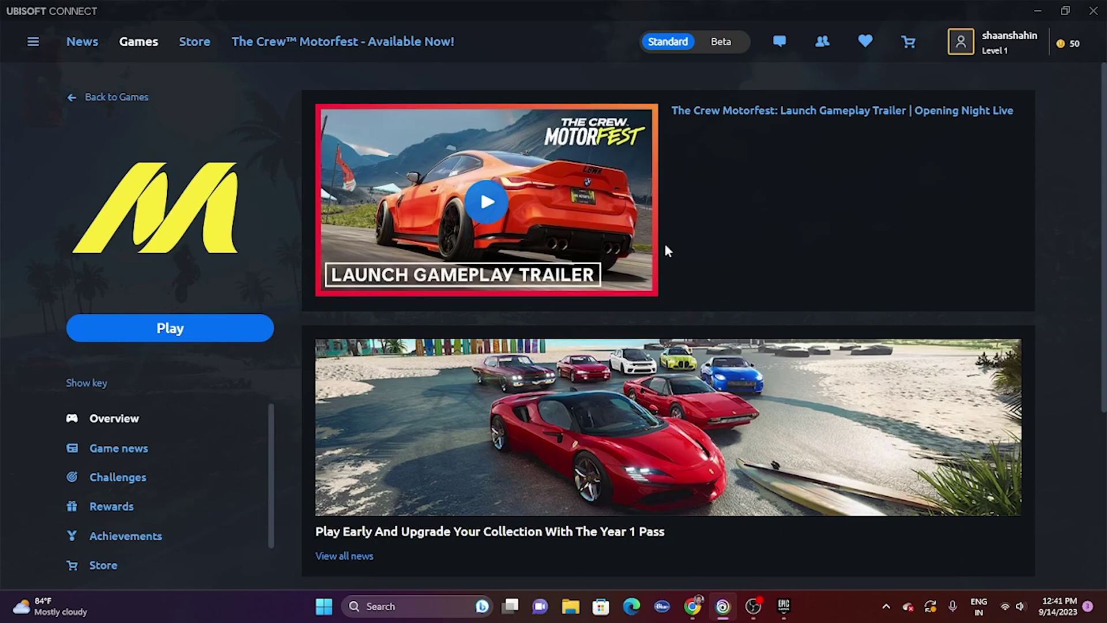
pyautogui.click(722, 605)
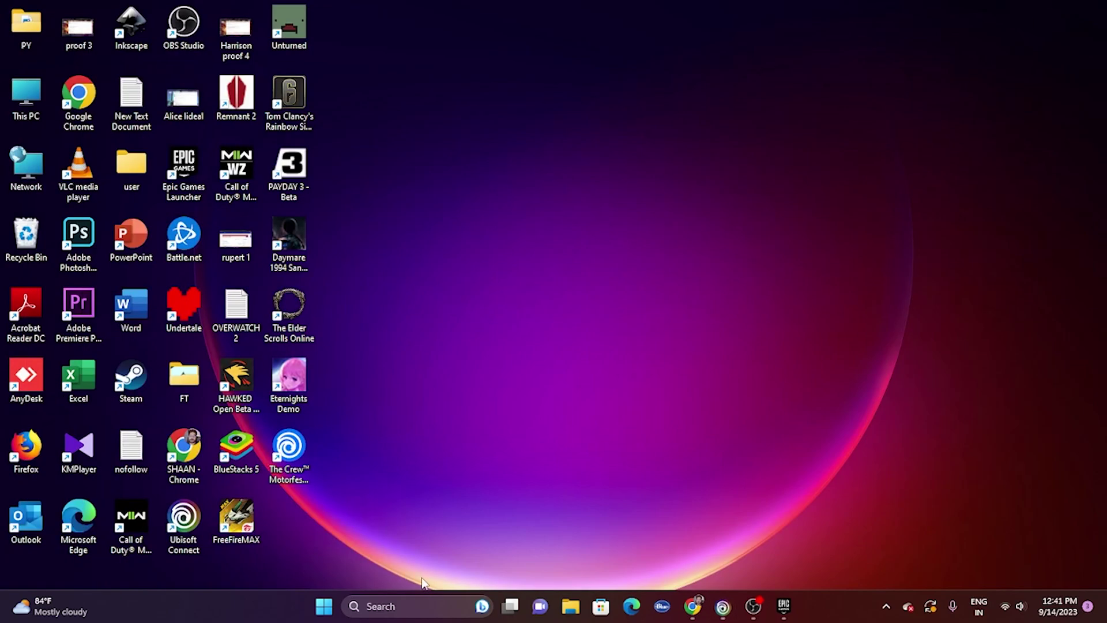
# Step: Open Task Manager and maximize its window
pyautogui.rightClick(325, 613)
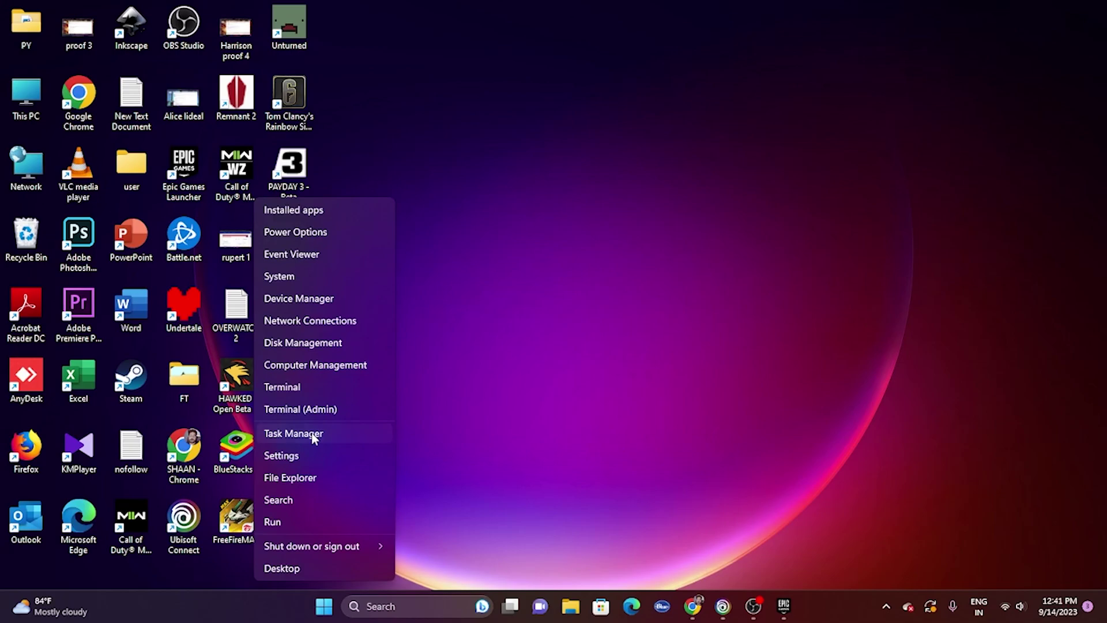
pyautogui.click(312, 432)
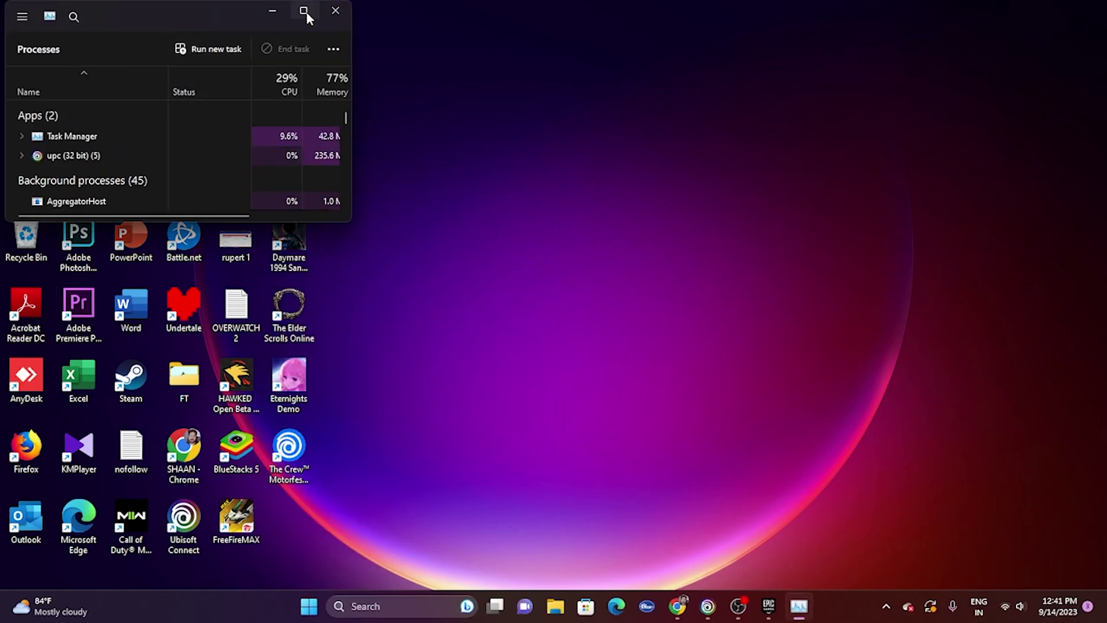
pyautogui.click(306, 11)
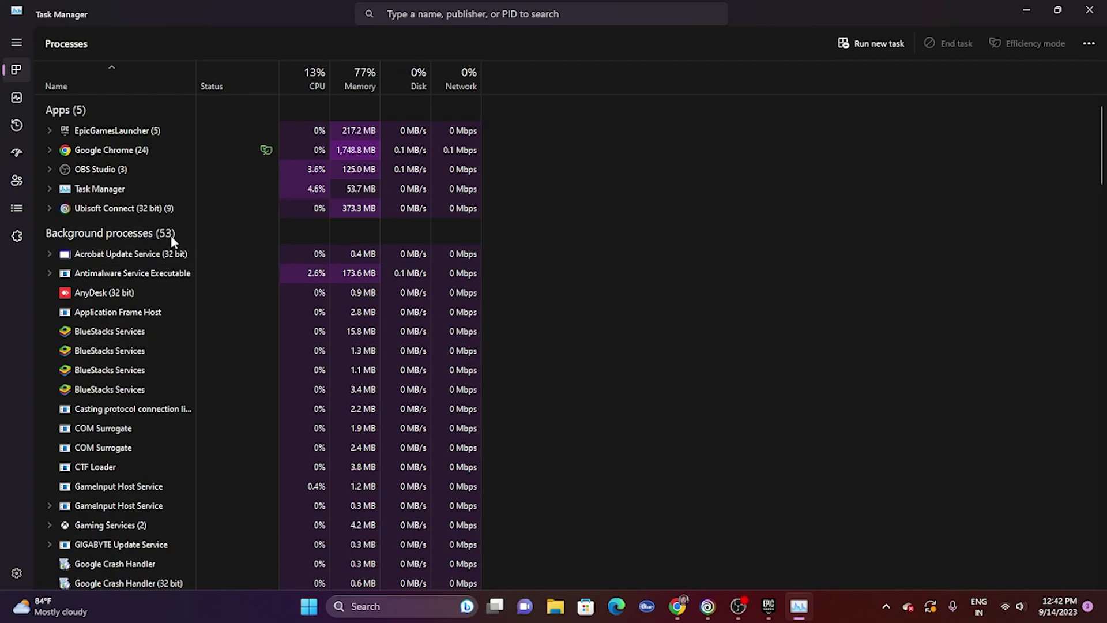
# Step: Look through the running apps and background processes for unneeded ones, and close Task Manager
pyautogui.scroll(-2, 203, 340)
pyautogui.scroll(-3, 203, 340)
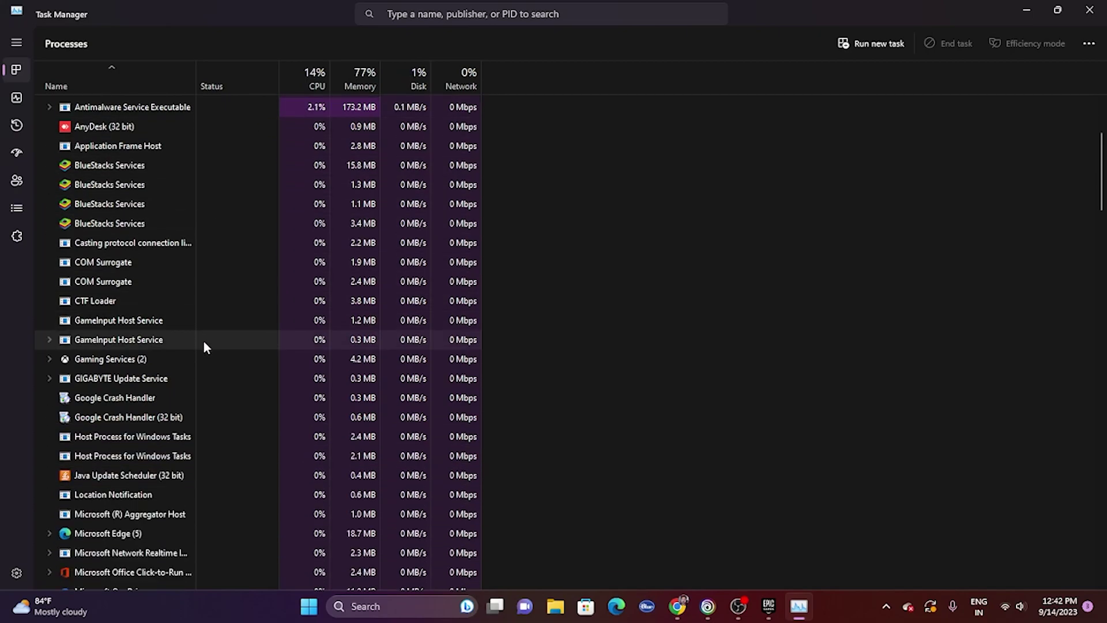
pyautogui.scroll(2, 203, 340)
pyautogui.scroll(4, 202, 340)
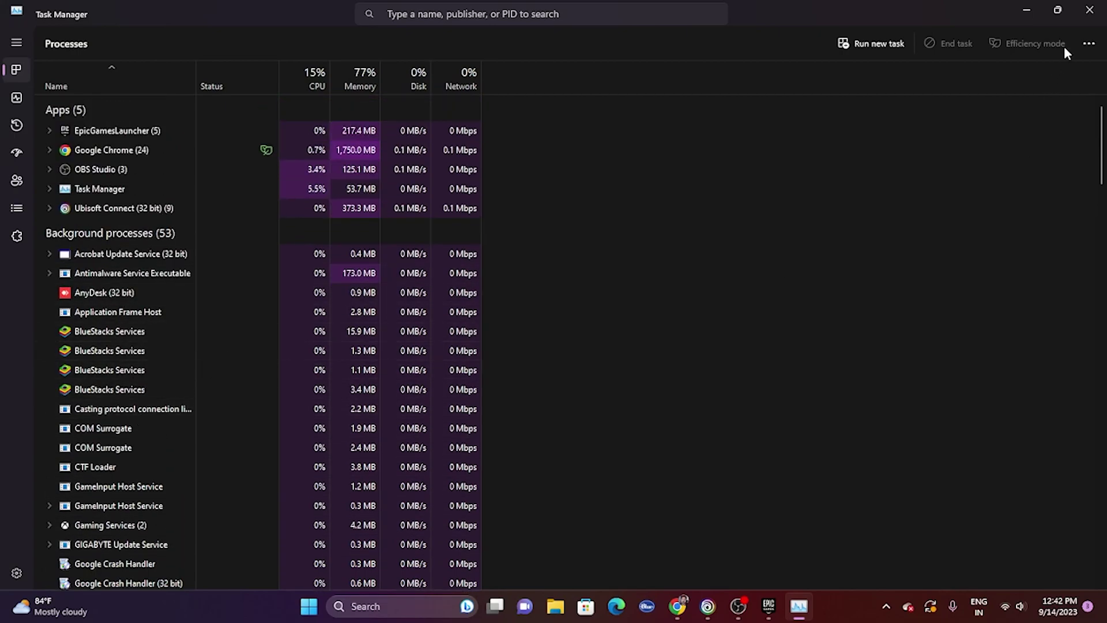
pyautogui.click(1089, 10)
# Step: View The Crew Motorfest's page in Ubisoft Connect and its entry in the Epic Games Launcher library, and minimize both windows
pyautogui.click(717, 612)
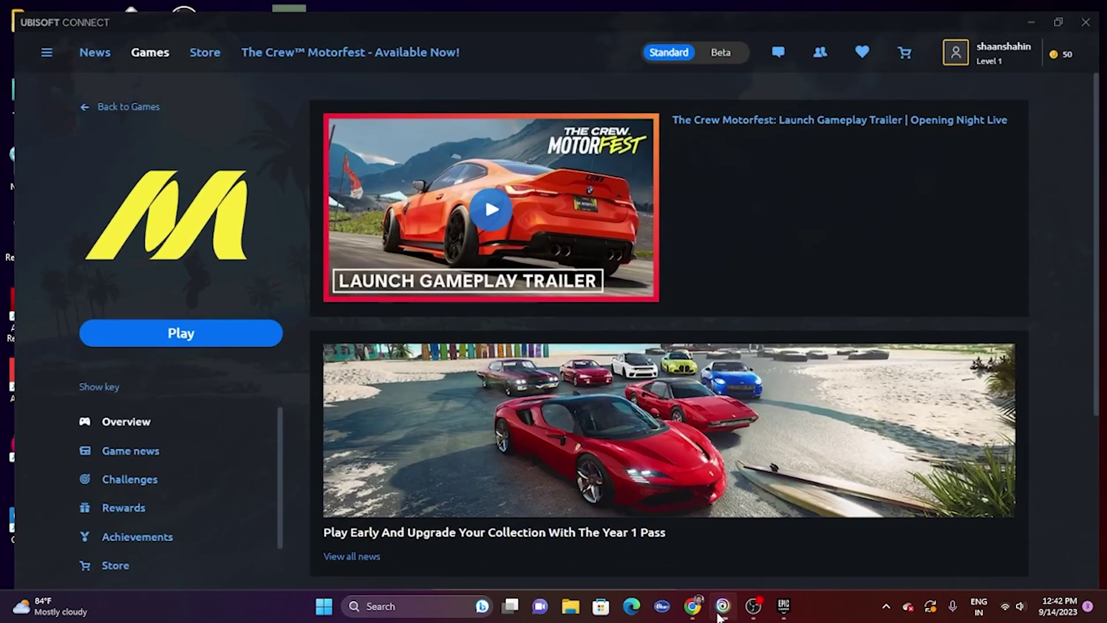
pyautogui.click(719, 610)
pyautogui.click(782, 608)
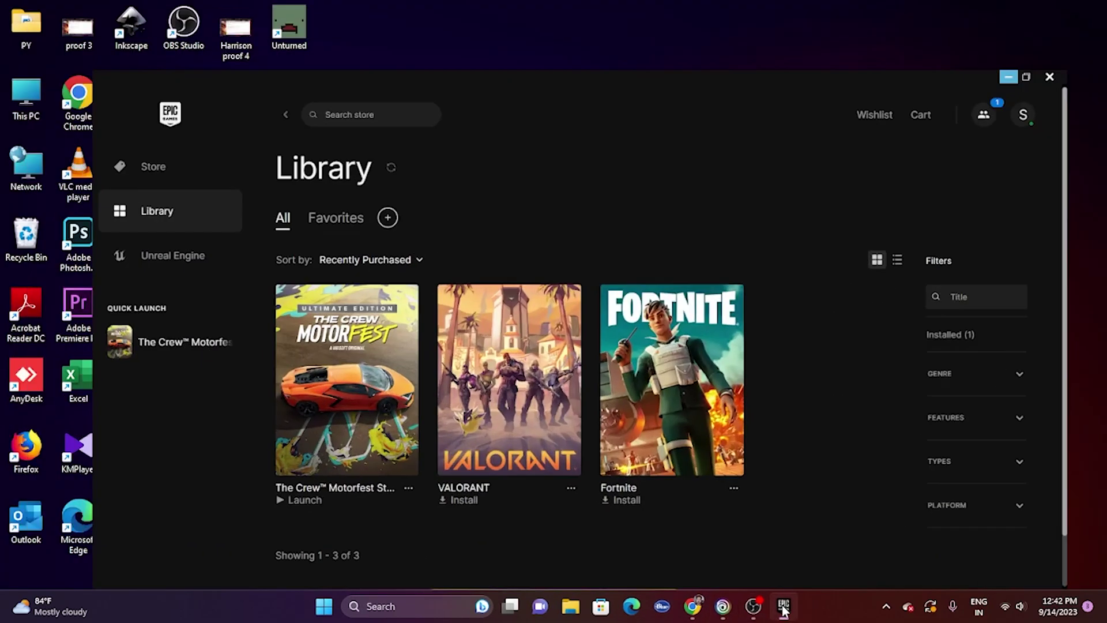
pyautogui.click(782, 608)
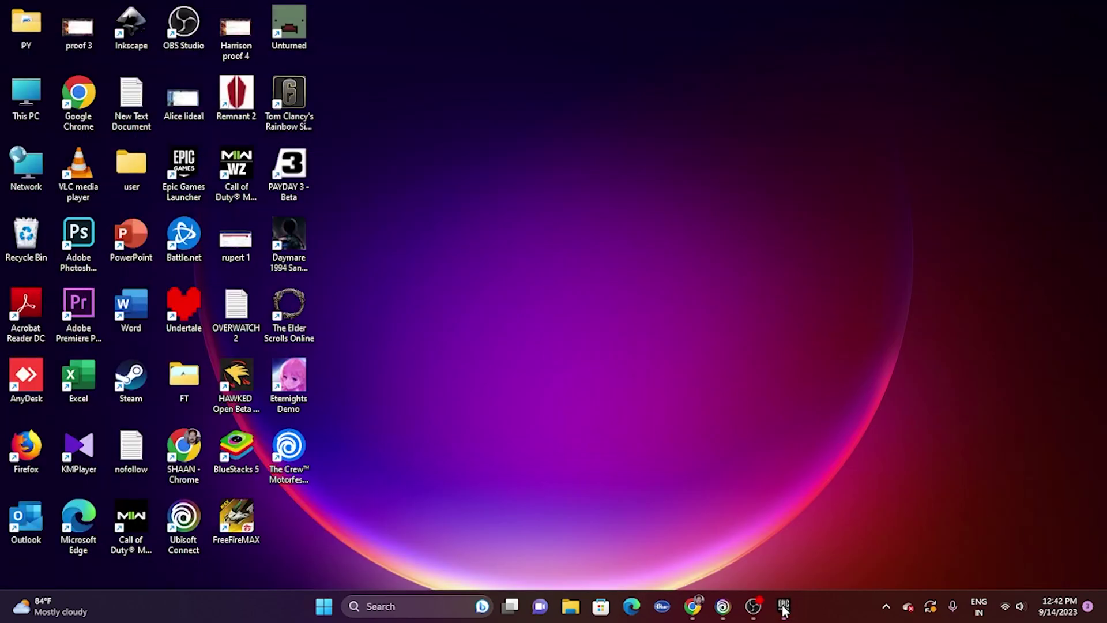
pyautogui.click(724, 614)
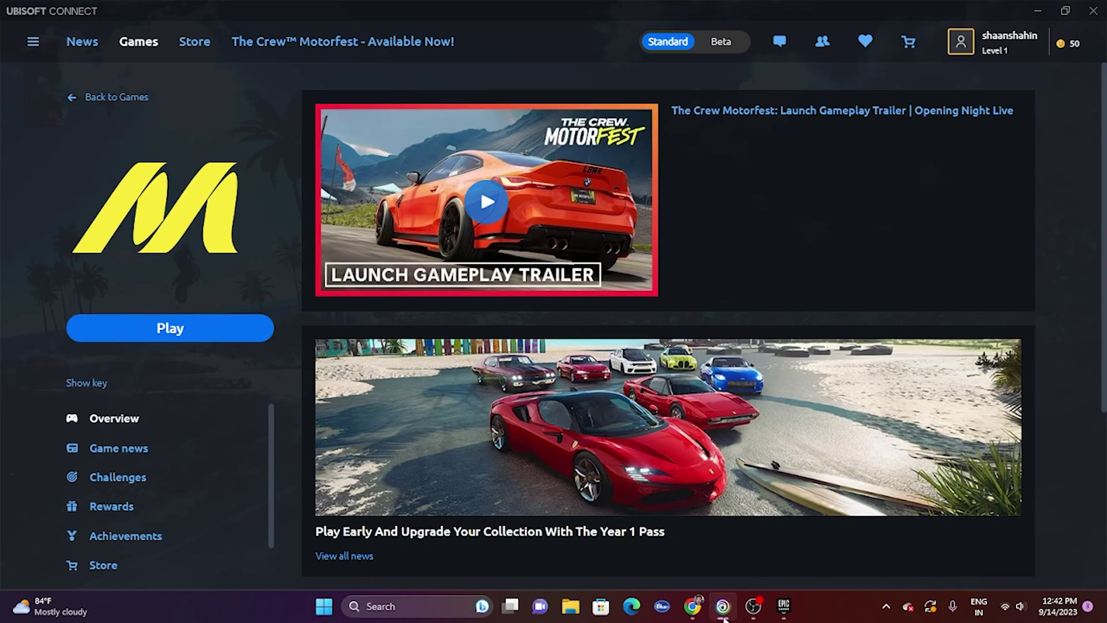
pyautogui.click(782, 605)
pyautogui.click(1037, 11)
pyautogui.click(1039, 8)
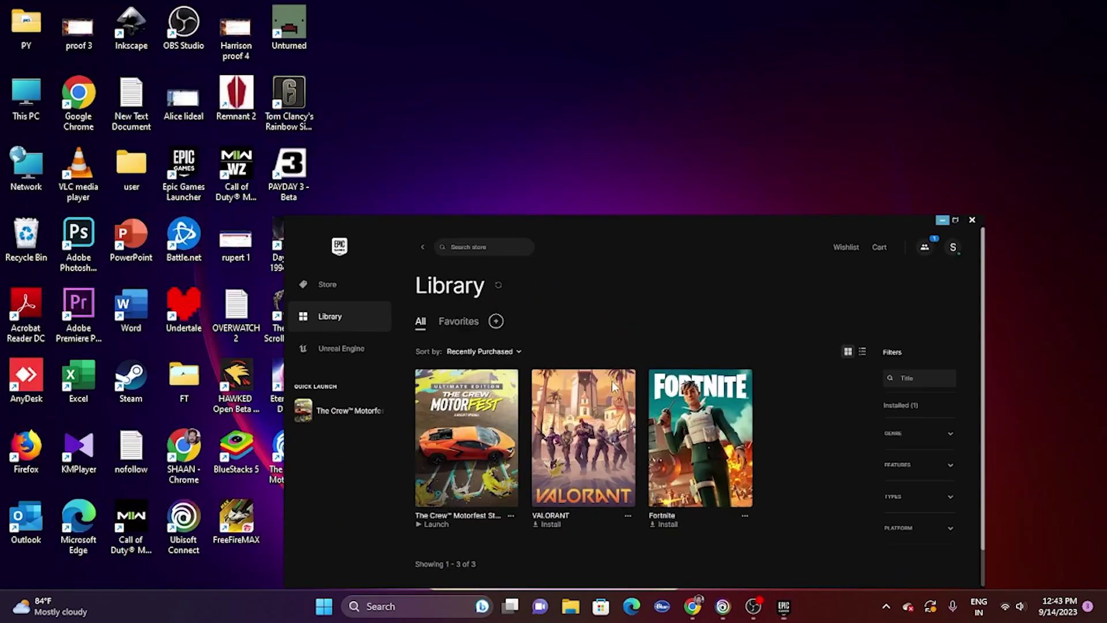
# Step: Search Windows for System Configuration, open its services list, hide all Microsoft services, and confirm the dialog
pyautogui.click(422, 610)
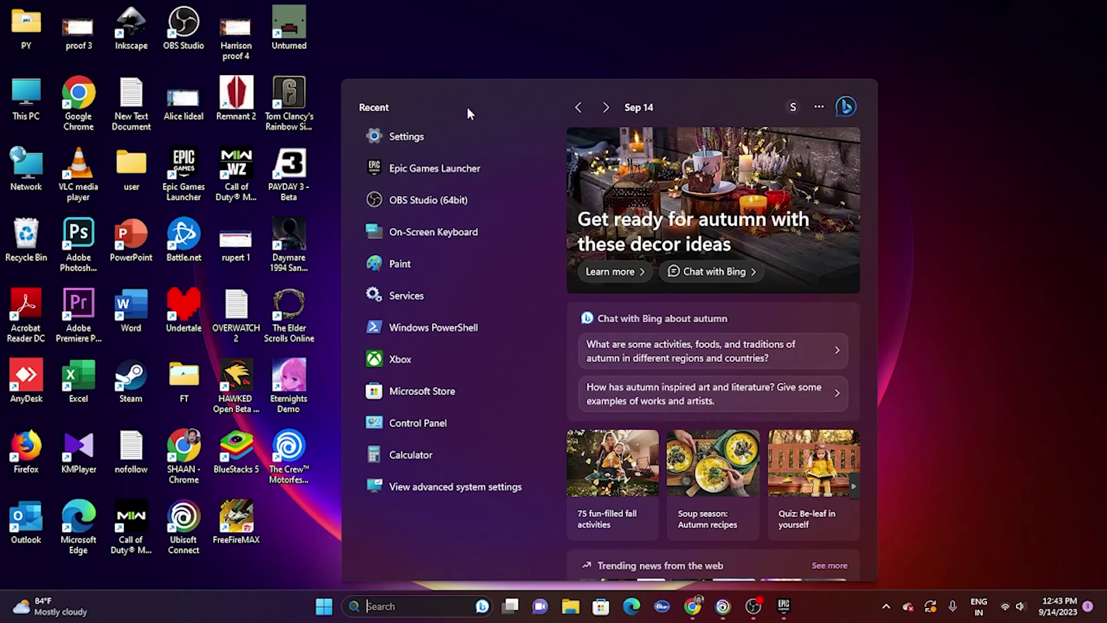
pyautogui.write('system Configuration')
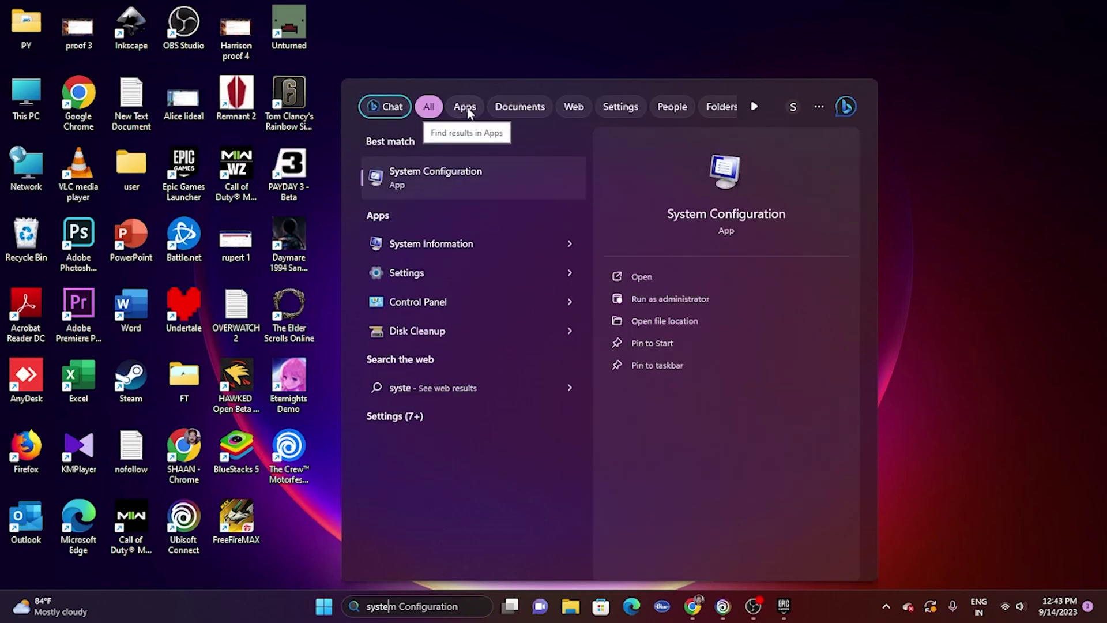
pyautogui.click(466, 172)
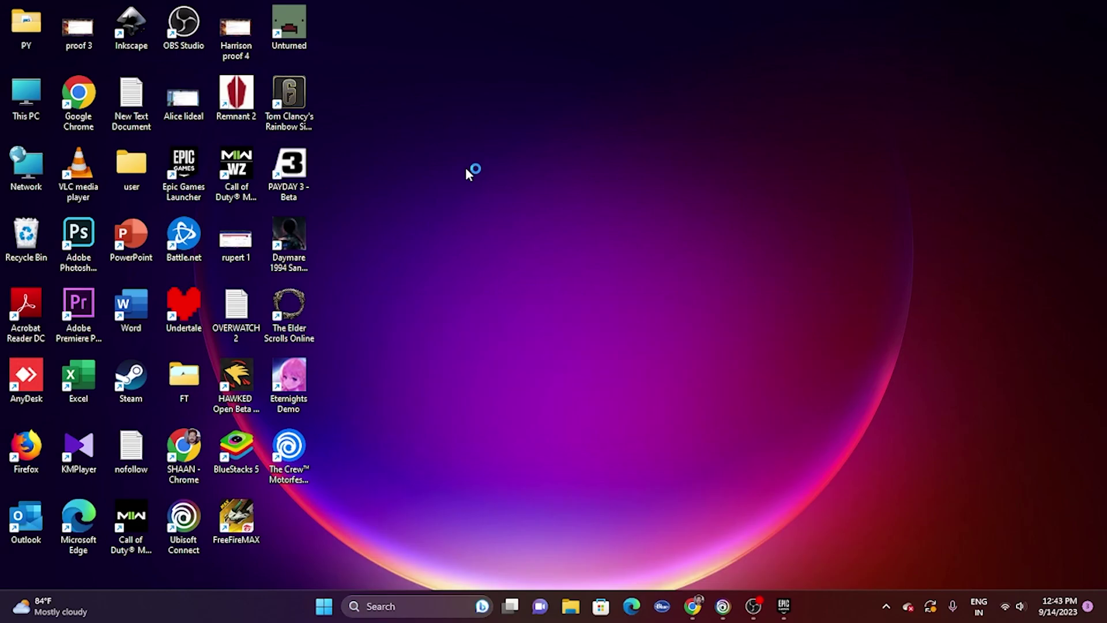
pyautogui.click(449, 196)
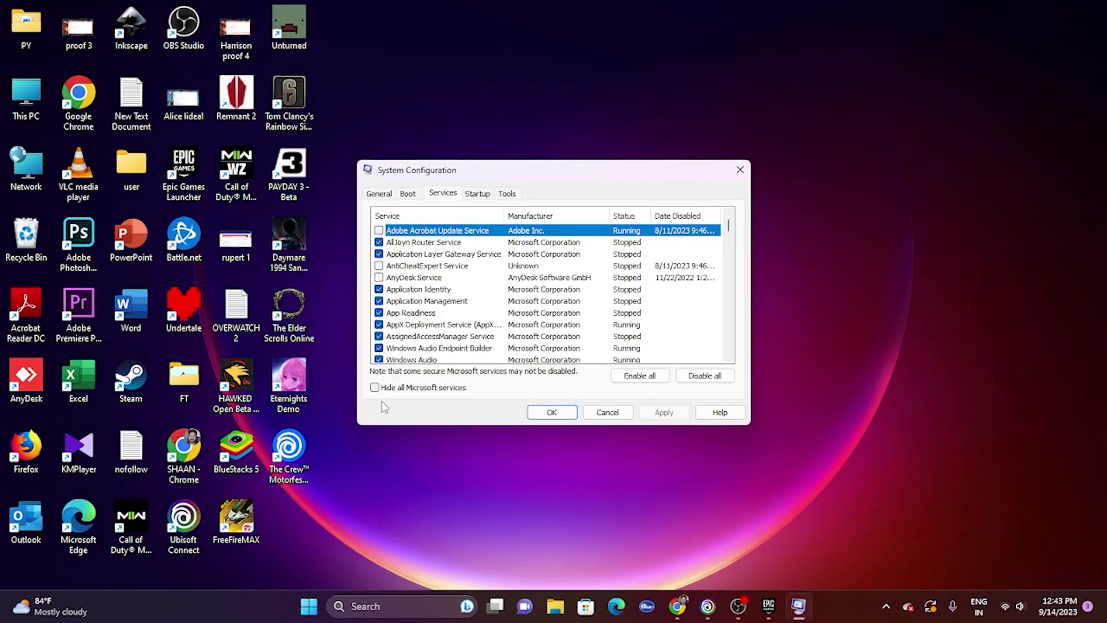
pyautogui.click(421, 388)
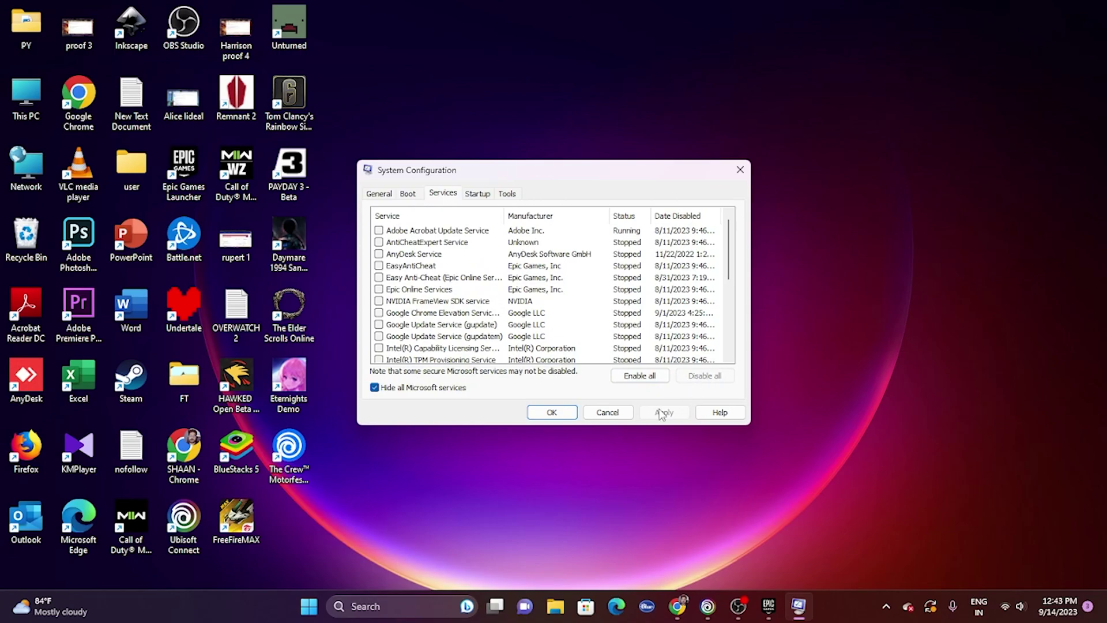
pyautogui.click(552, 412)
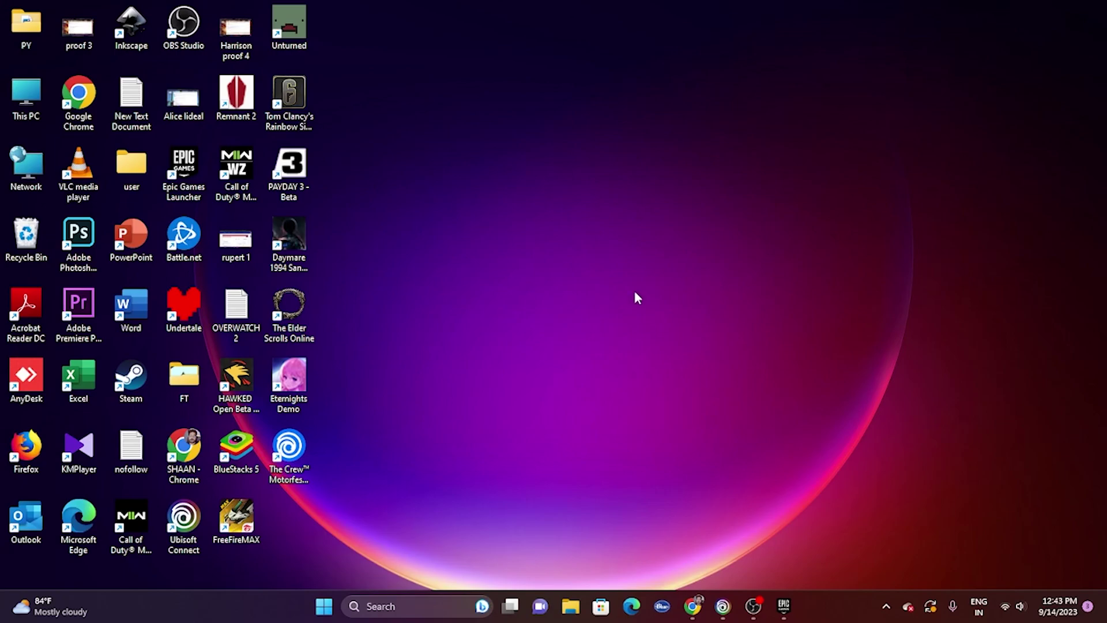
# Step: Reopen System Configuration and hide all Microsoft services in its services list again
pyautogui.click(415, 606)
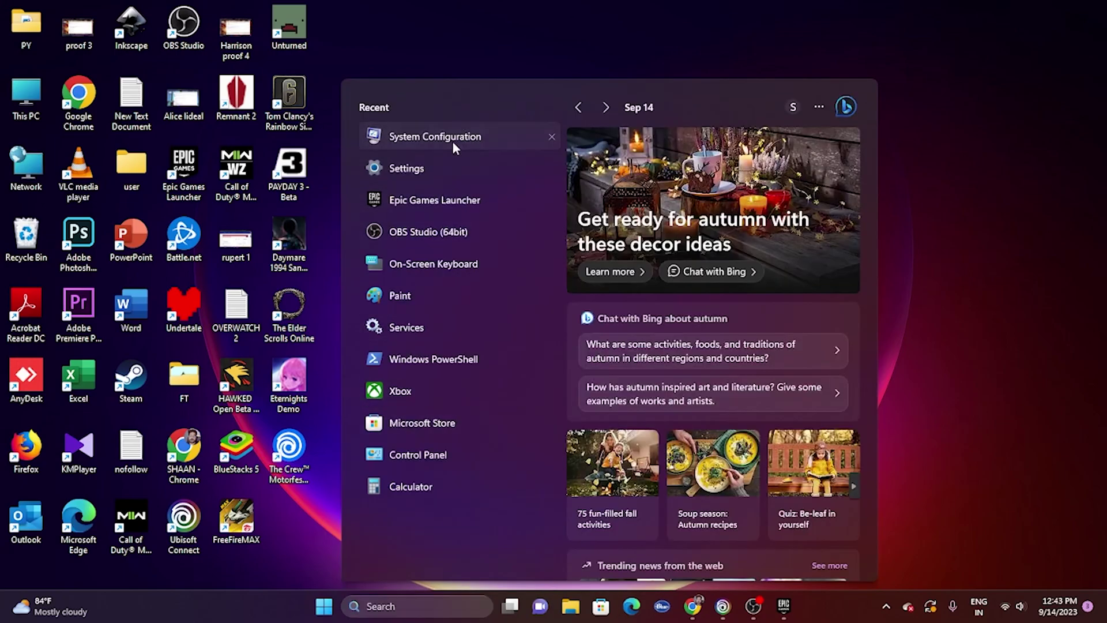
pyautogui.click(472, 136)
pyautogui.click(443, 194)
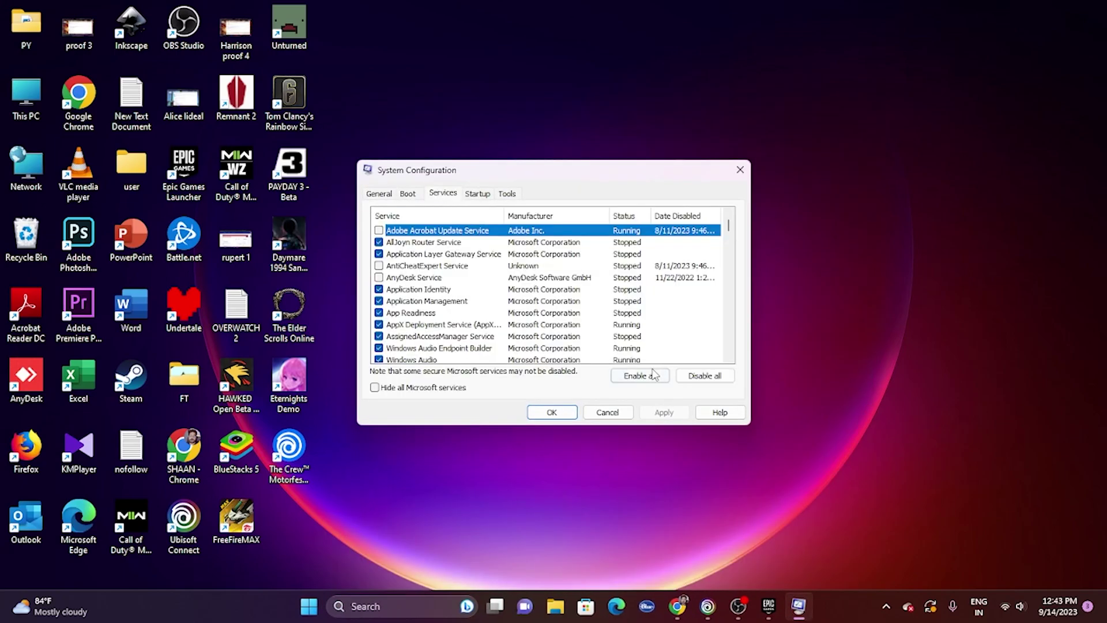
pyautogui.click(406, 387)
pyautogui.click(408, 388)
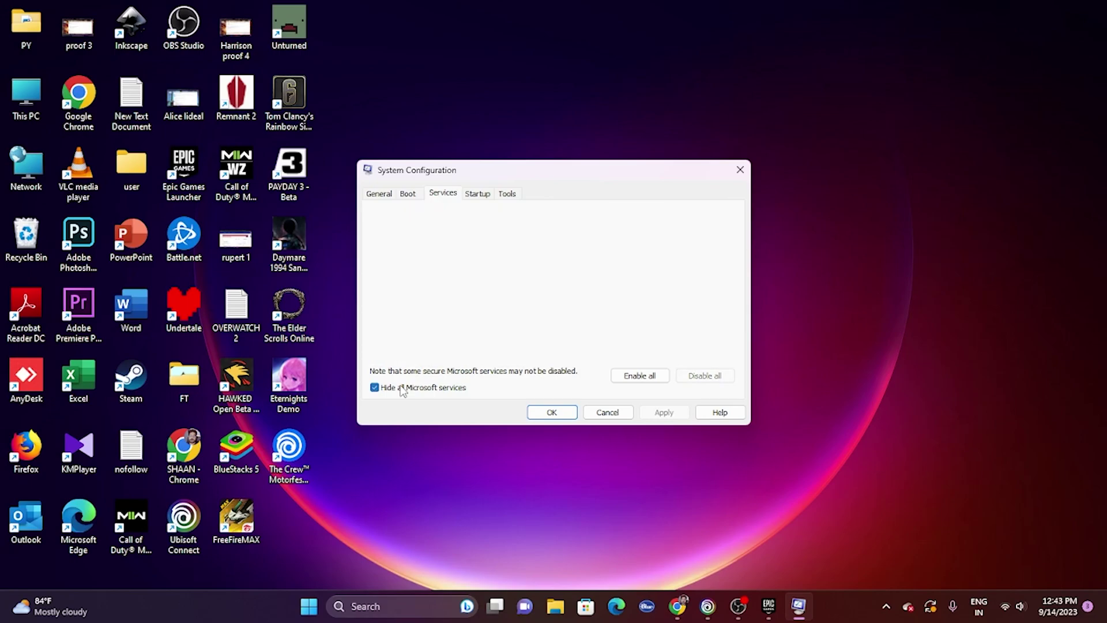
# Step: Hide all Microsoft services in the services list, confirm the service configuration, and exit without restarting the computer
pyautogui.click(683, 378)
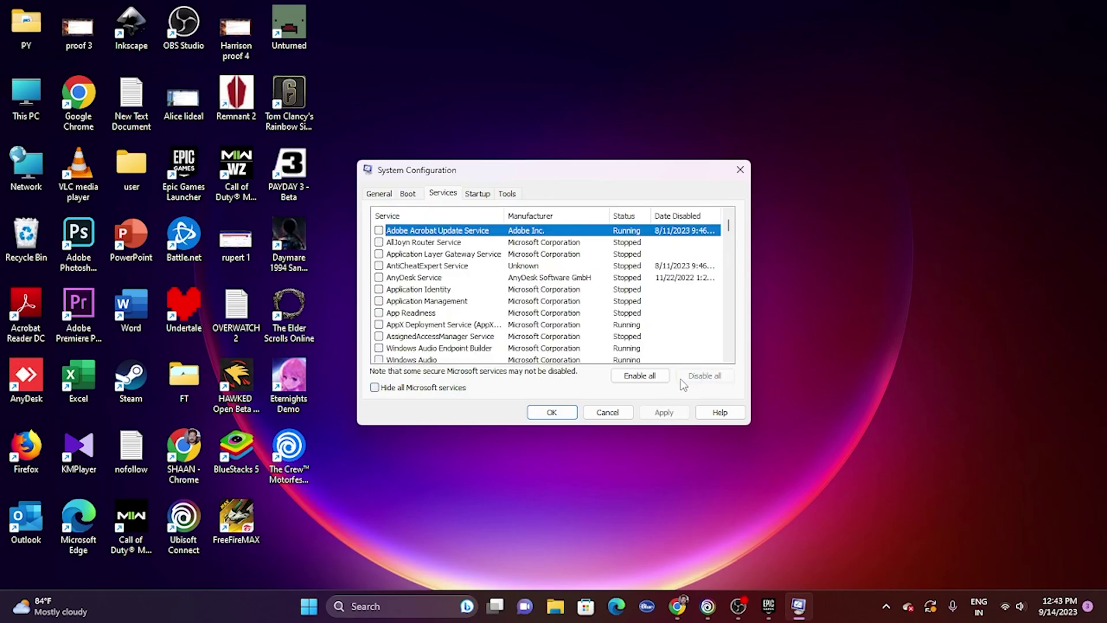
pyautogui.click(432, 389)
pyautogui.click(663, 412)
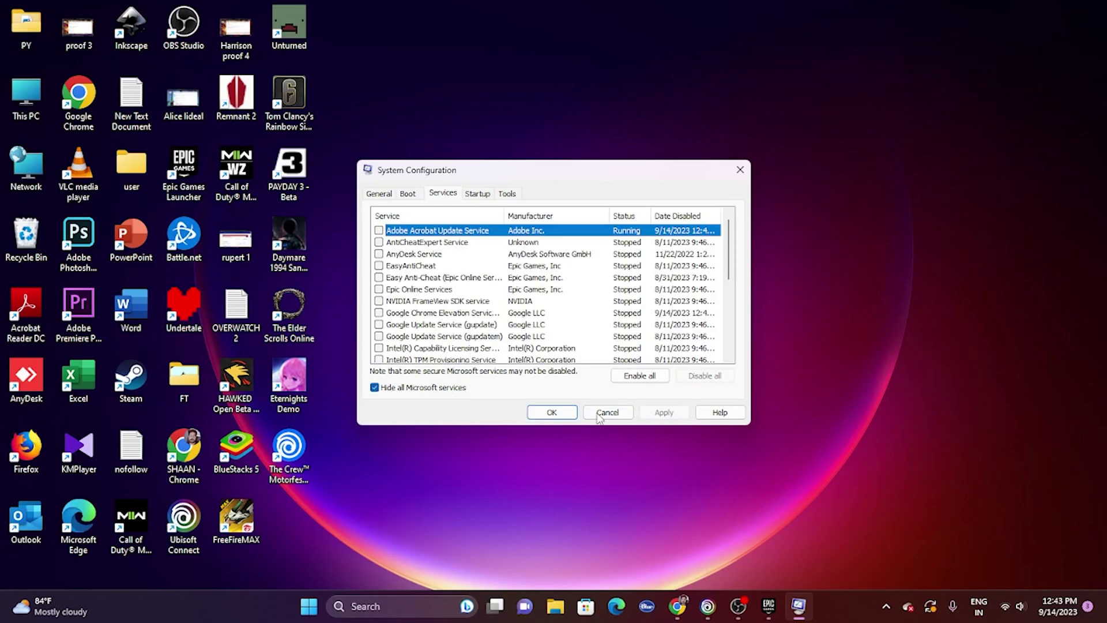
pyautogui.click(552, 412)
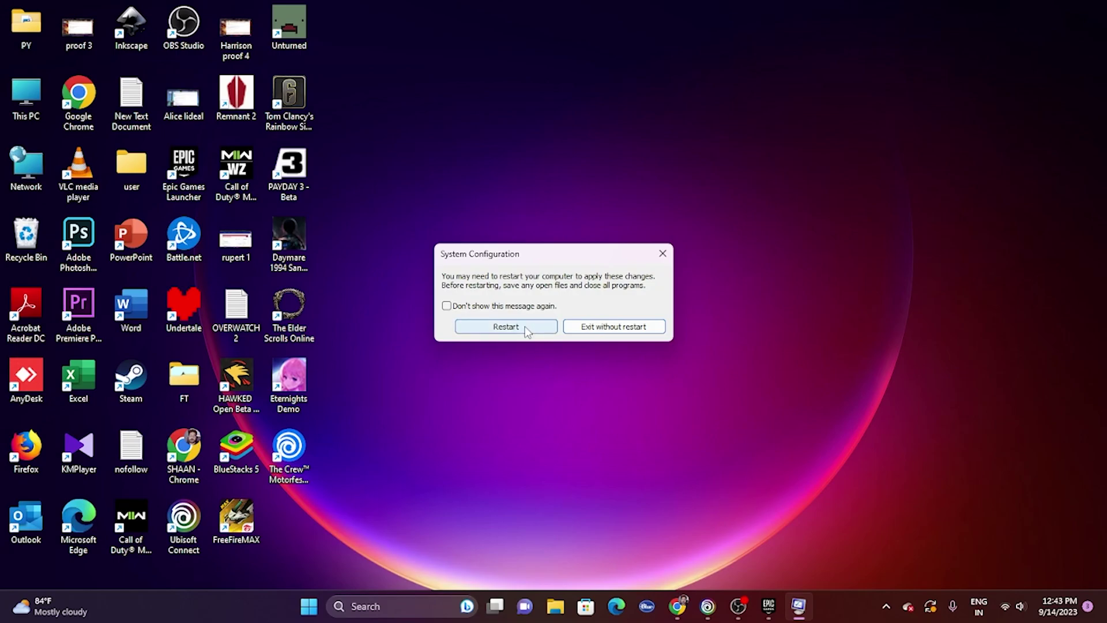
pyautogui.click(652, 327)
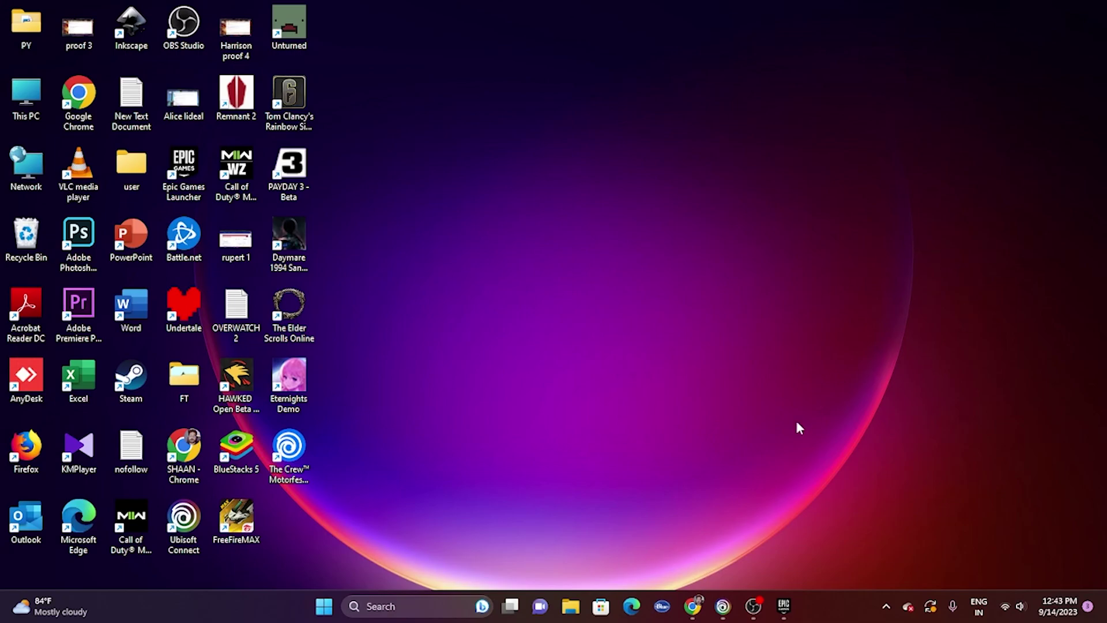
# Step: View The Crew Motorfest's page in Ubisoft Connect and the Epic Games Launcher library, and minimize both windows
pyautogui.click(723, 605)
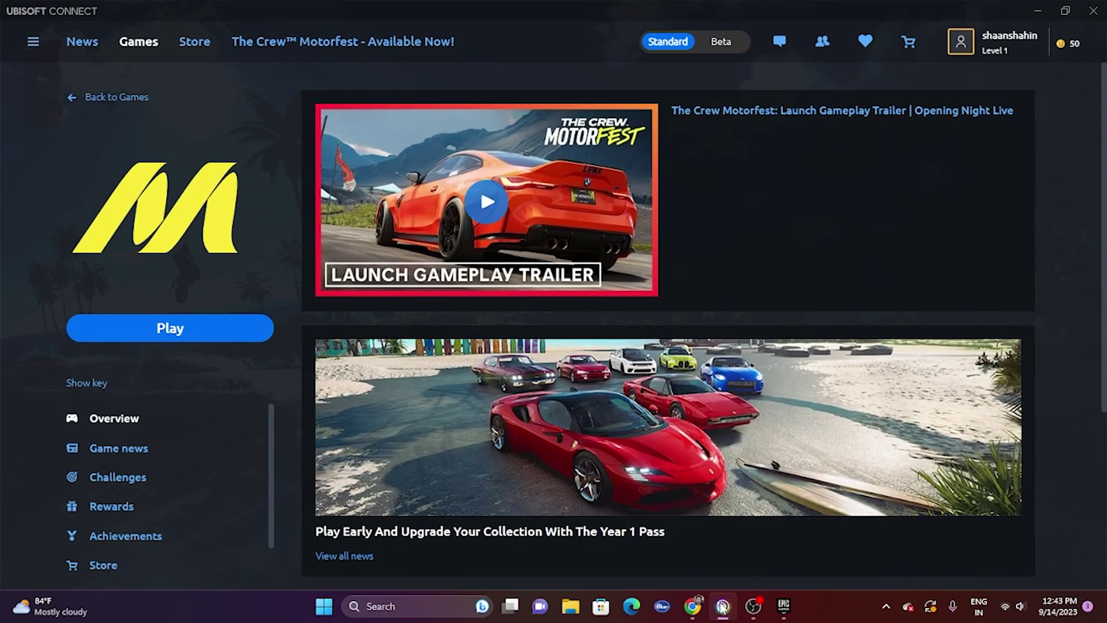
pyautogui.click(723, 605)
pyautogui.click(781, 605)
pyautogui.click(782, 604)
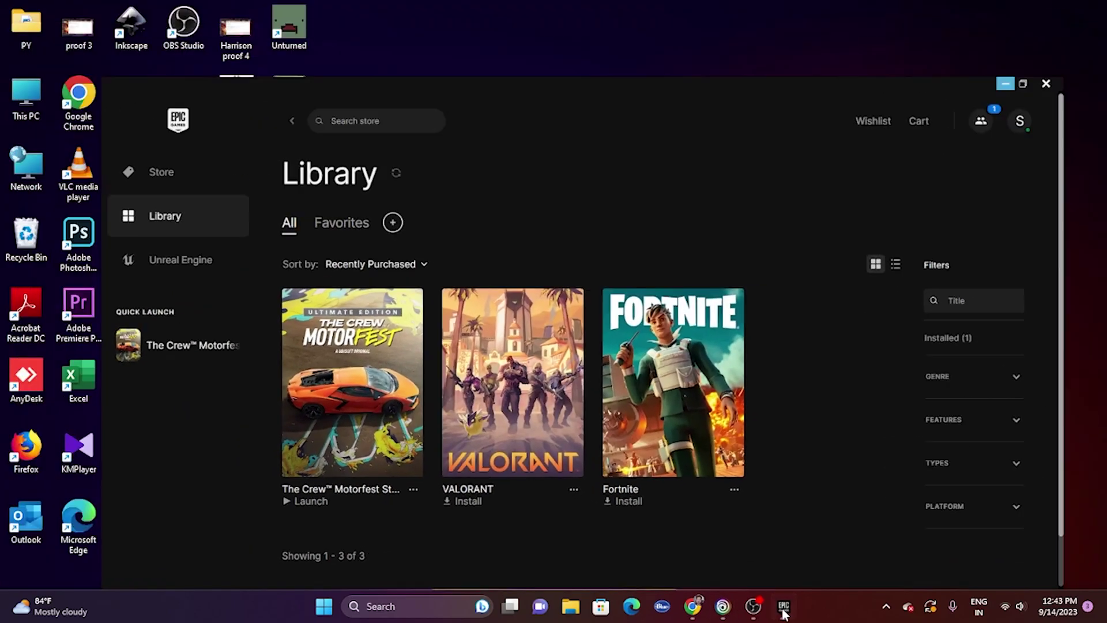
# Step: Search Windows for "graphics", open the Graphics settings, and look through the list of apps with custom graphics options
pyautogui.click(418, 608)
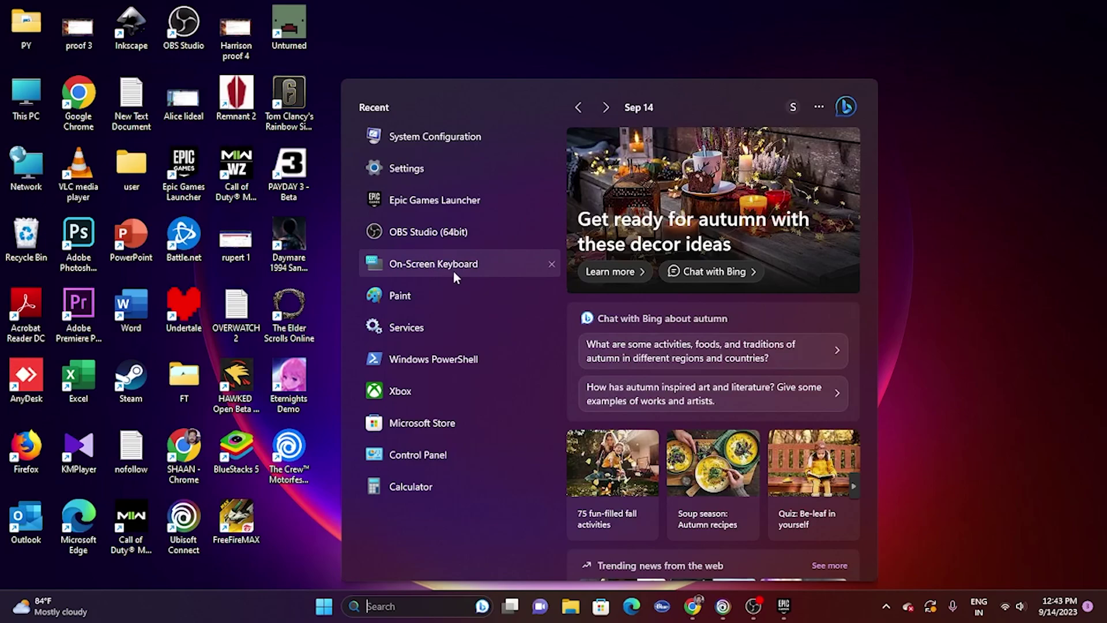
pyautogui.write('graphi')
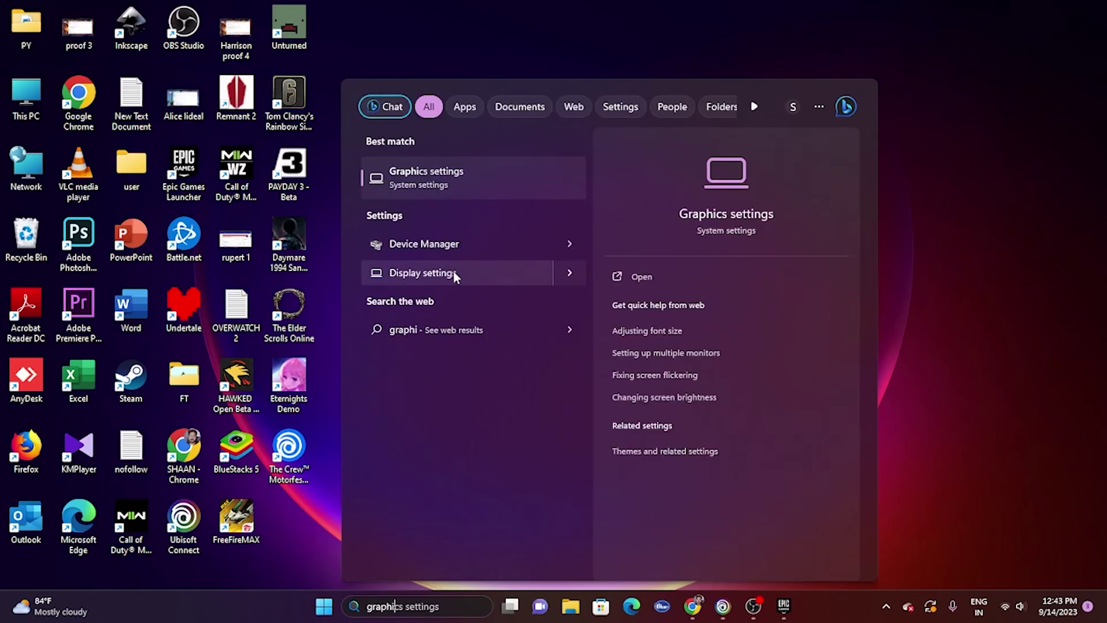
pyautogui.write('cs')
pyautogui.click(502, 165)
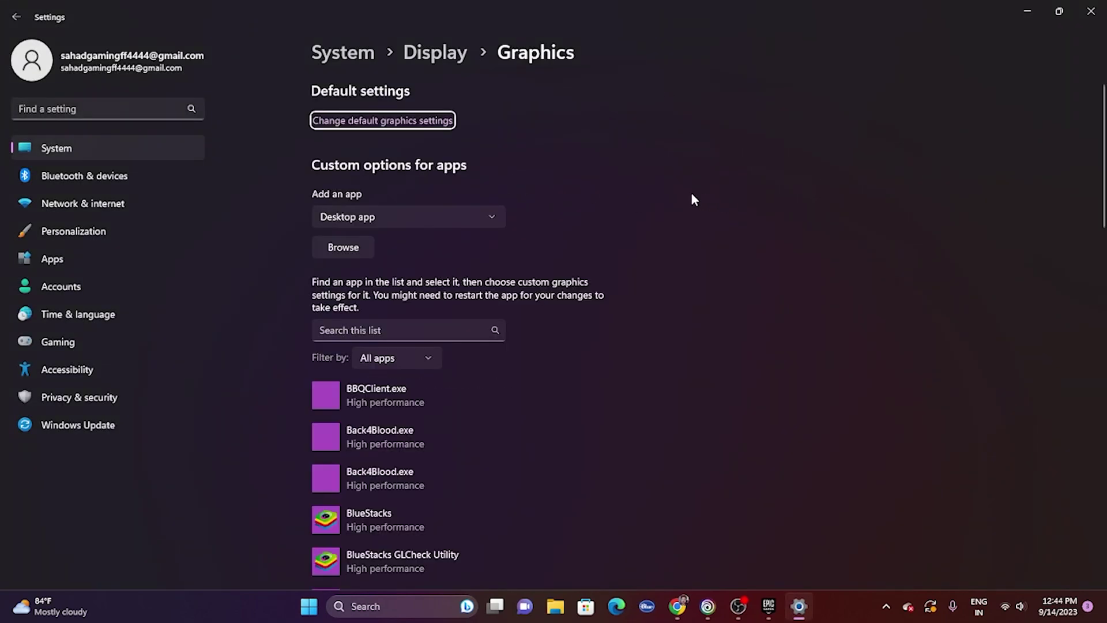
pyautogui.scroll(-4, 686, 199)
pyautogui.scroll(-5, 677, 195)
pyautogui.scroll(8, 677, 195)
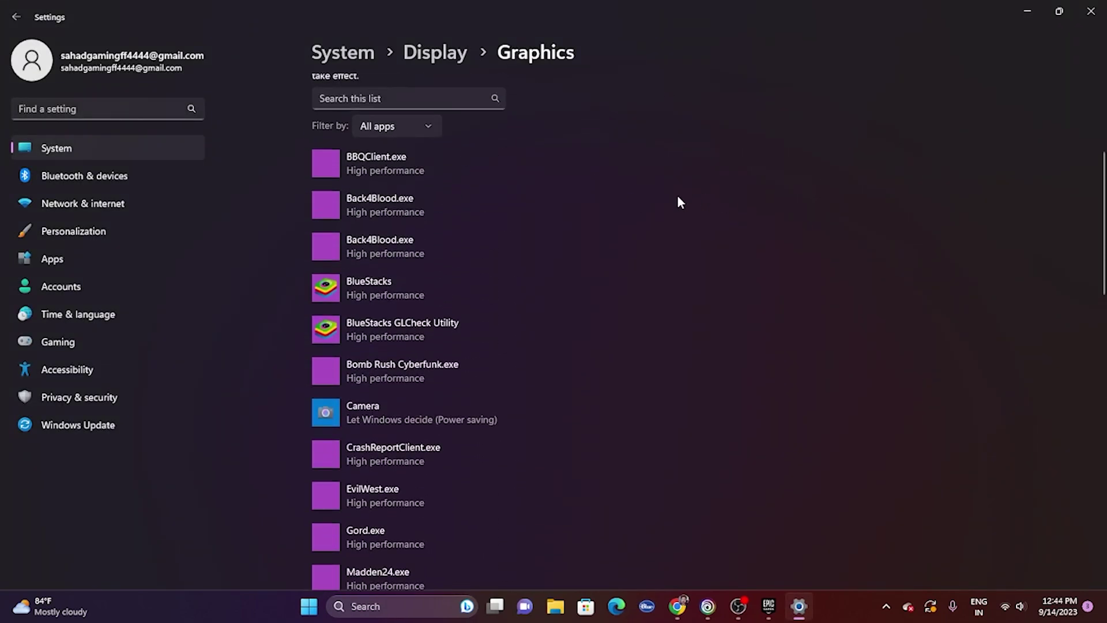
pyautogui.click(341, 247)
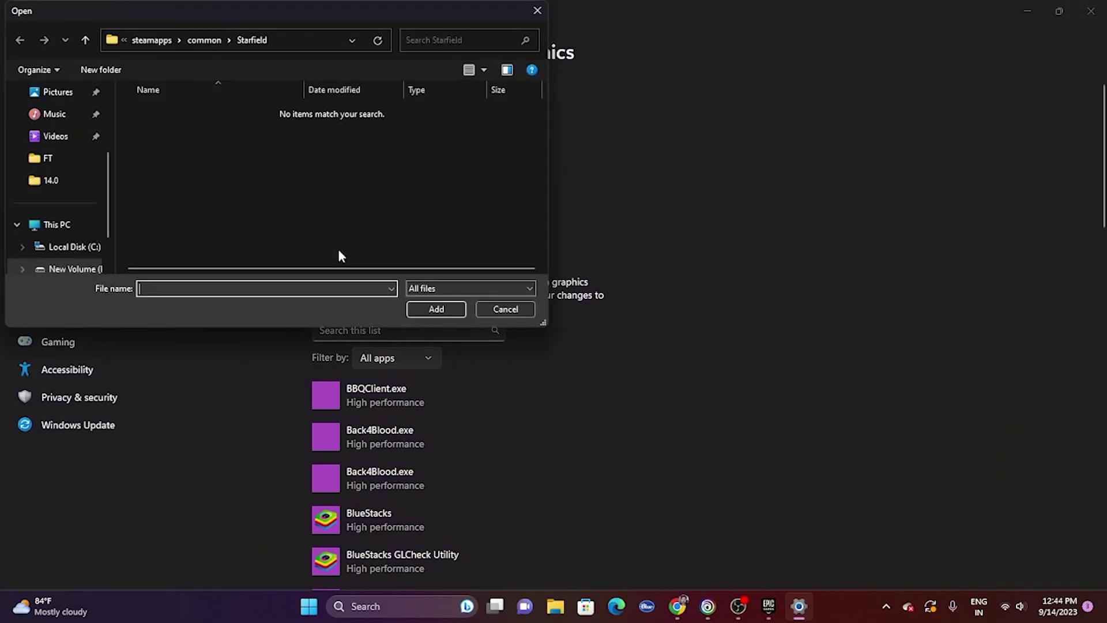
pyautogui.click(70, 230)
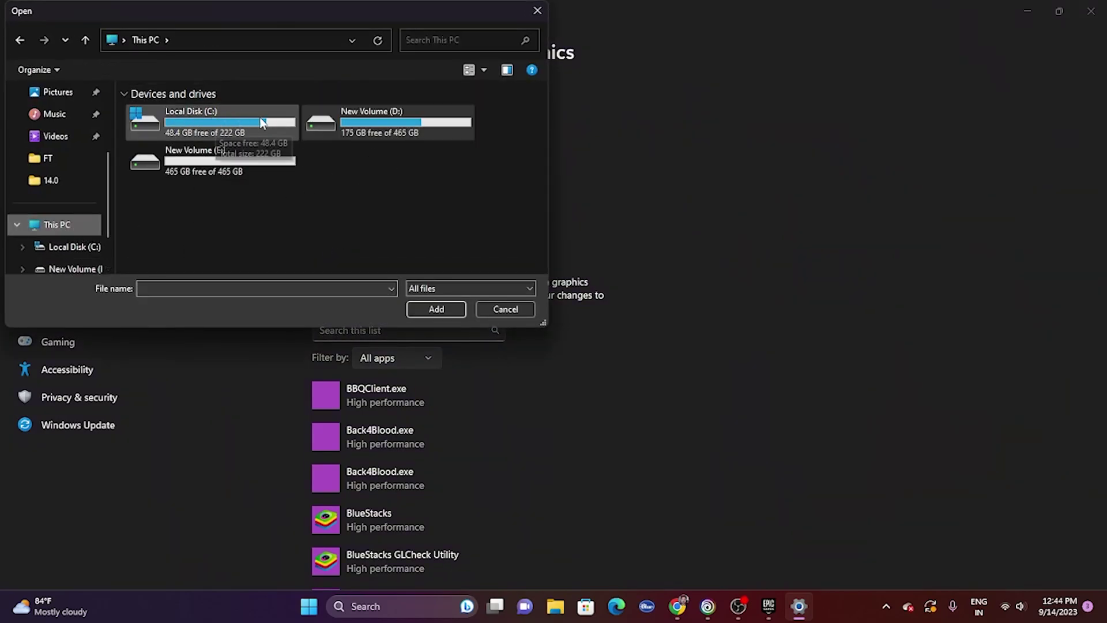
pyautogui.doubleClick(242, 124)
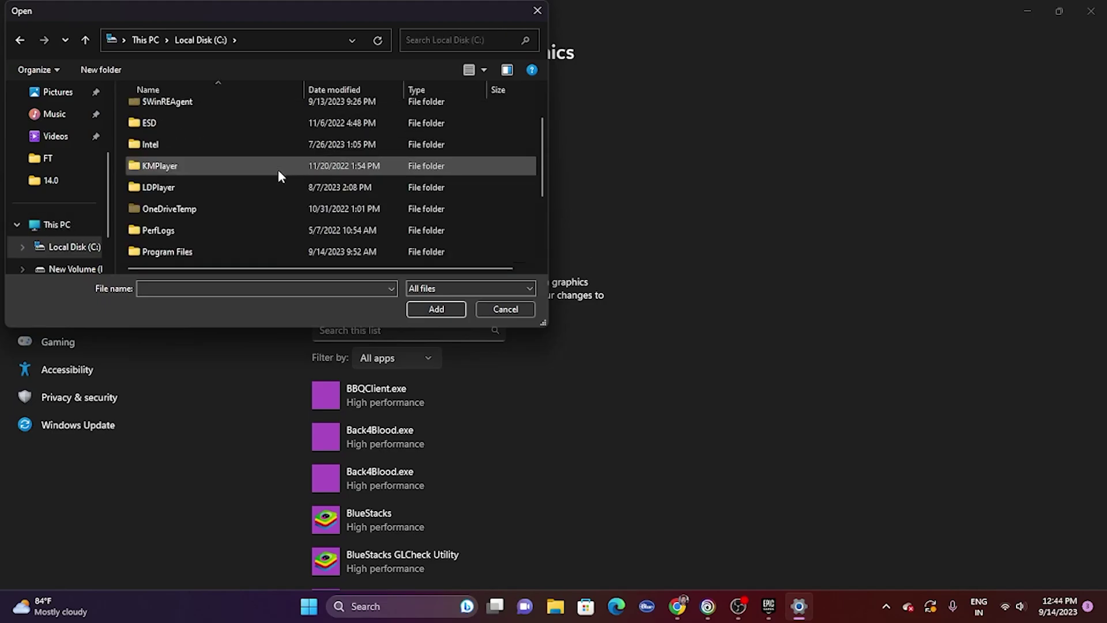
pyautogui.scroll(-2, 260, 161)
pyautogui.doubleClick(213, 167)
pyautogui.scroll(-7, 270, 162)
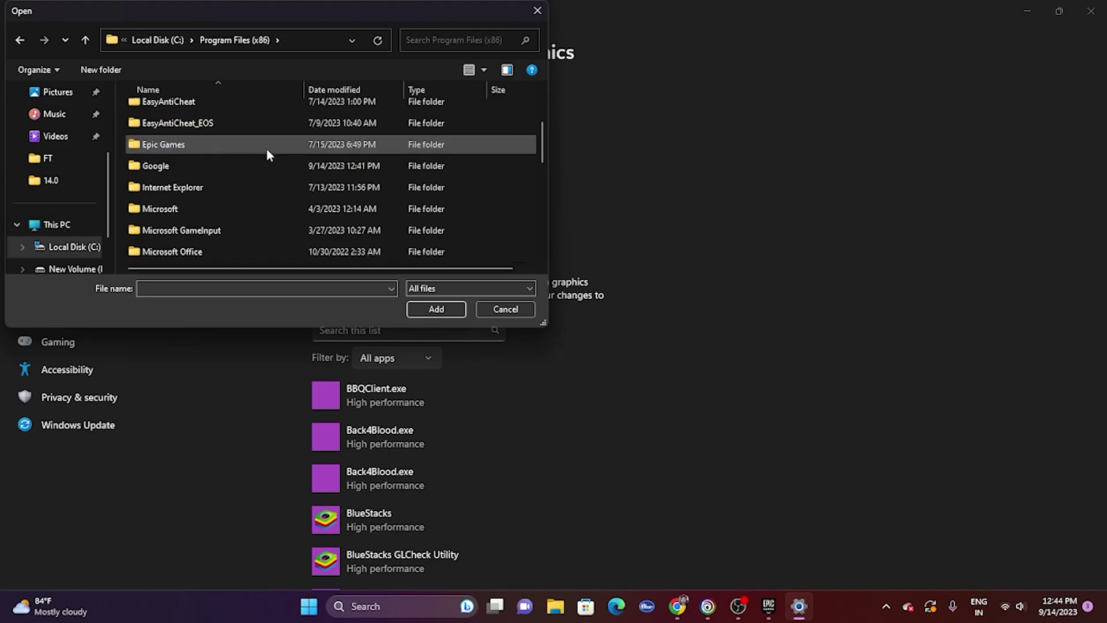
pyautogui.scroll(1, 267, 151)
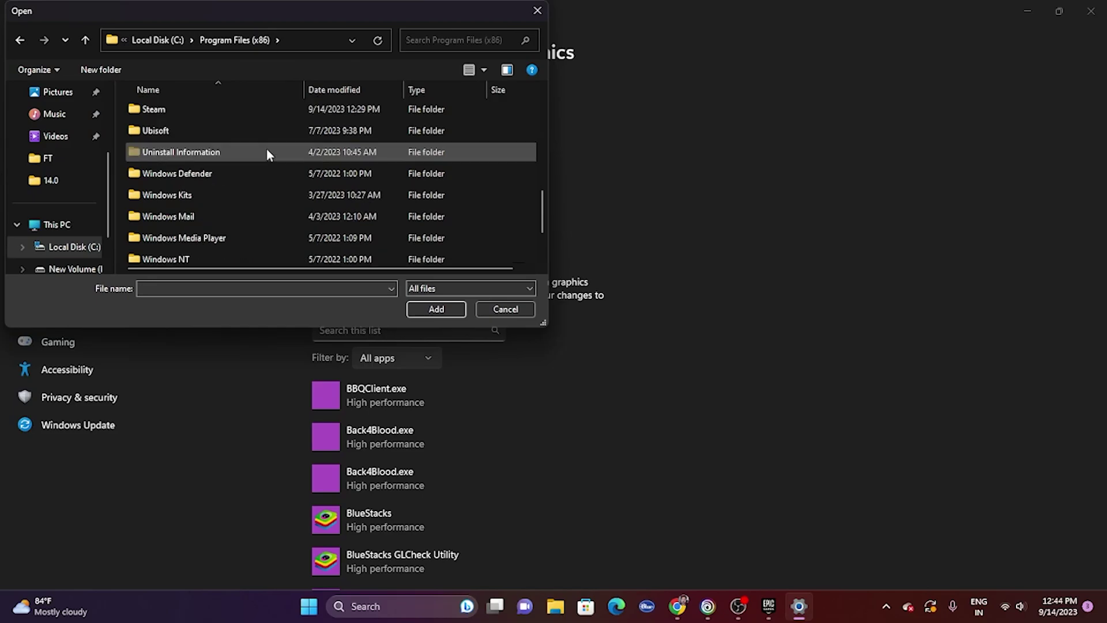
pyautogui.doubleClick(218, 115)
pyautogui.scroll(-5, 205, 123)
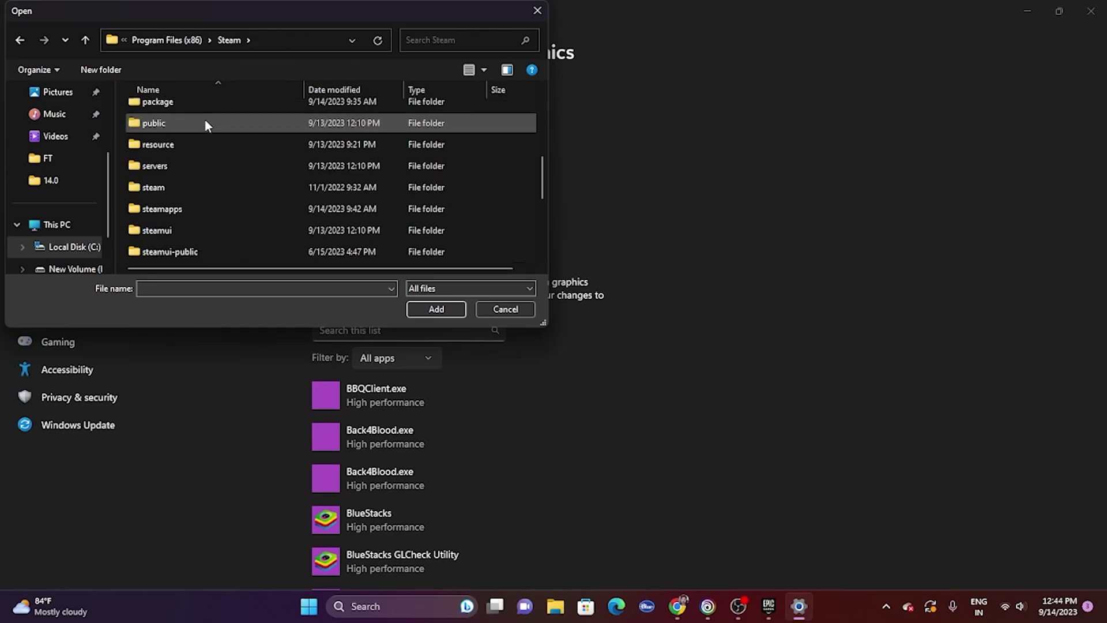
pyautogui.doubleClick(199, 142)
pyautogui.doubleClick(194, 115)
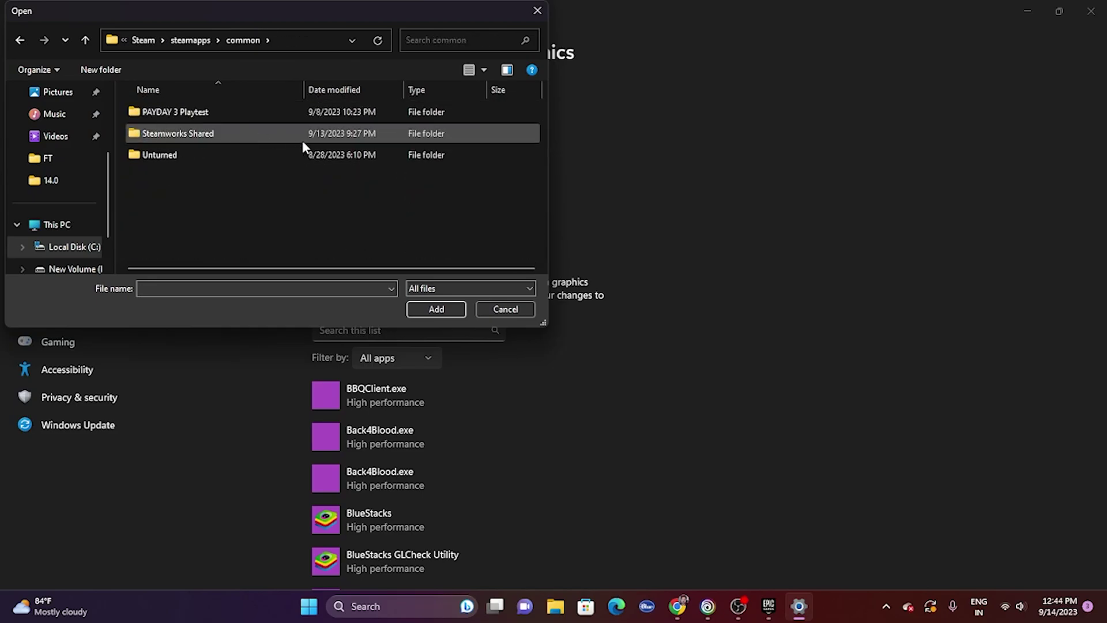
pyautogui.click(19, 41)
pyautogui.click(19, 41)
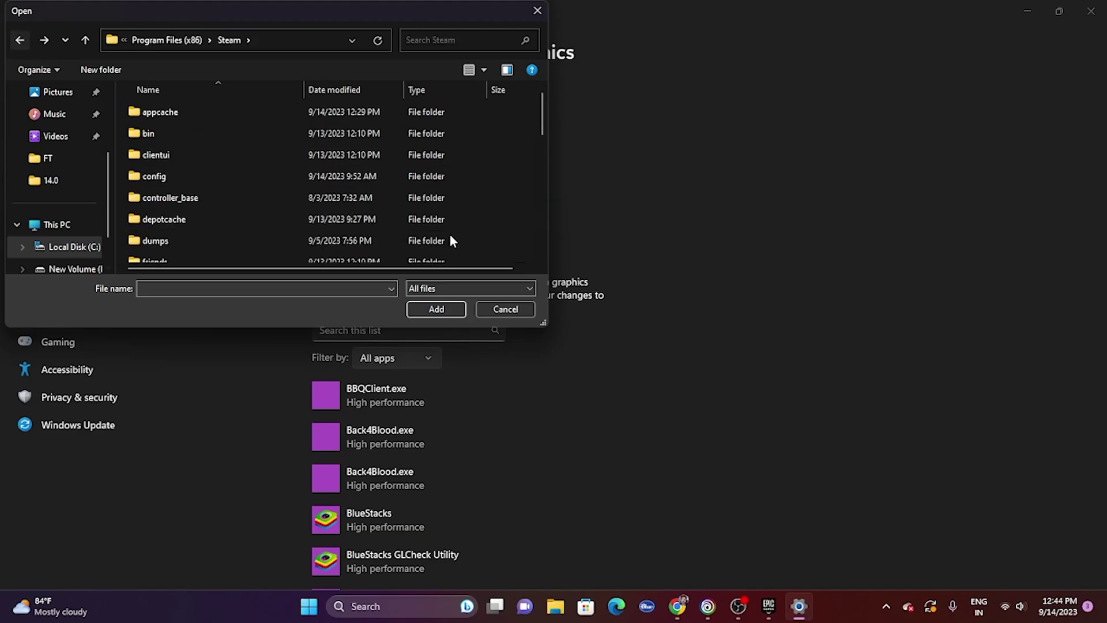
pyautogui.click(491, 309)
# Step: Switch to the Epic Games Launcher, check The Crew Motorfest's installation folder through its management options, and close the game's options
pyautogui.click(766, 609)
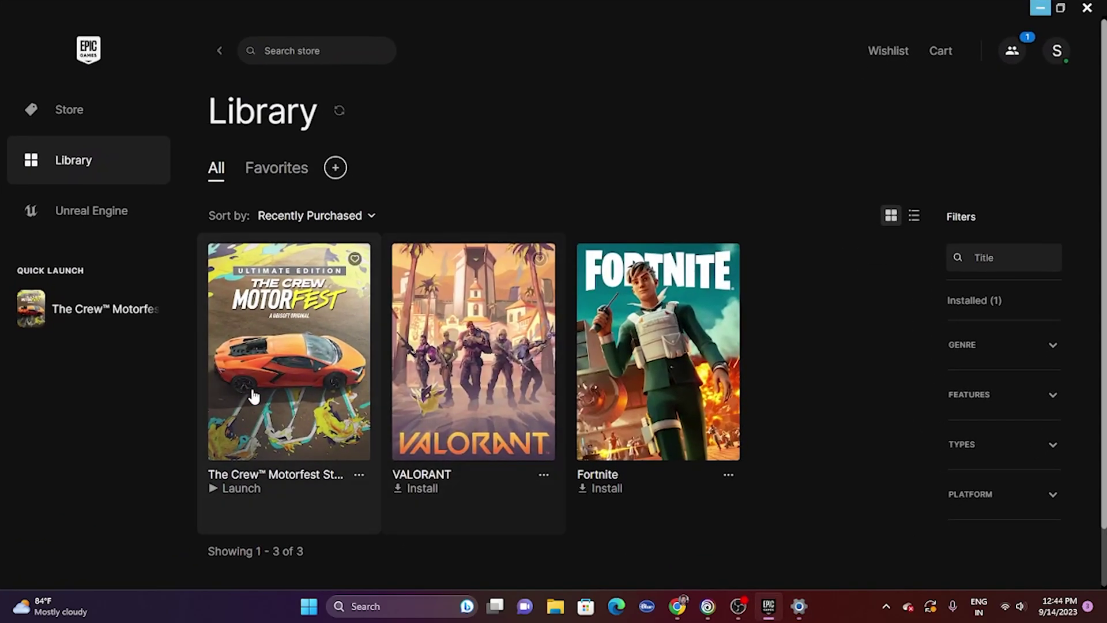
pyautogui.click(359, 475)
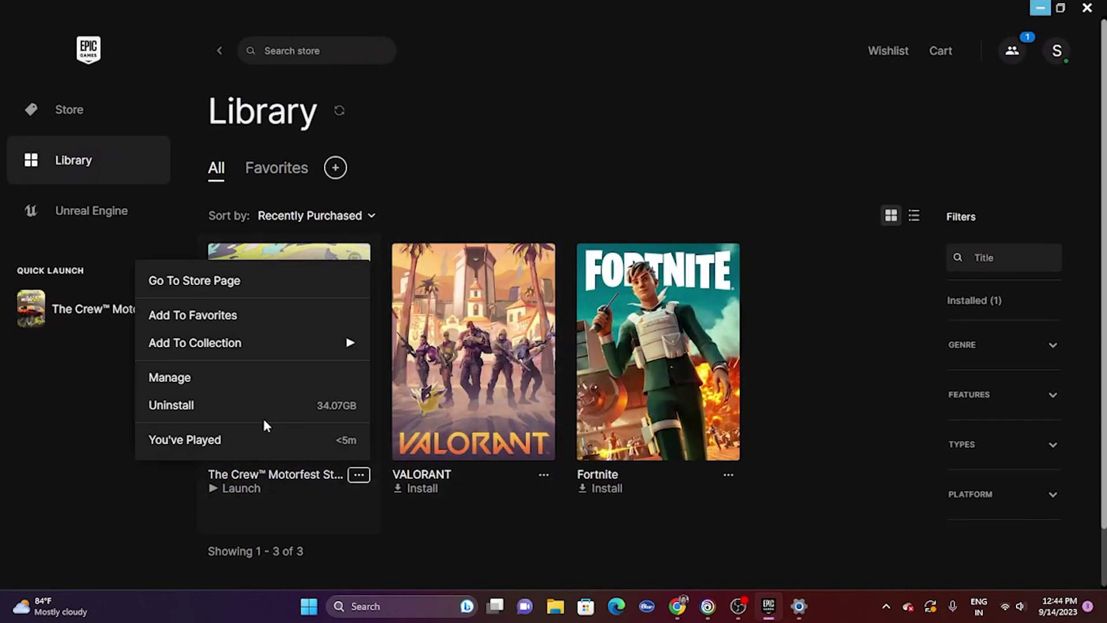
pyautogui.click(208, 378)
pyautogui.click(650, 308)
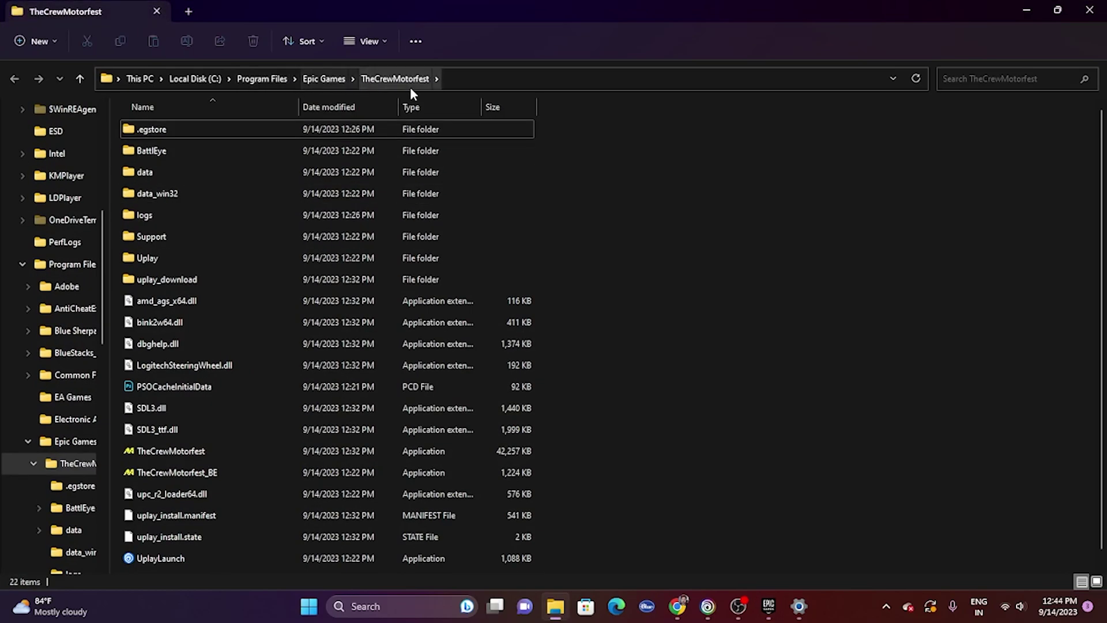
pyautogui.click(1029, 11)
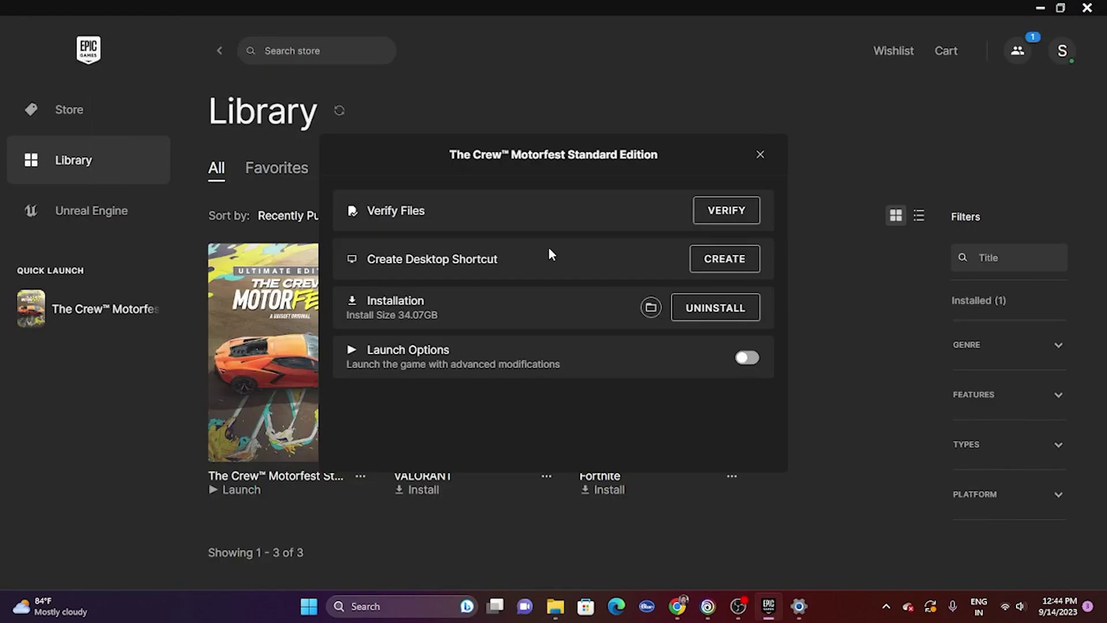
pyautogui.click(808, 160)
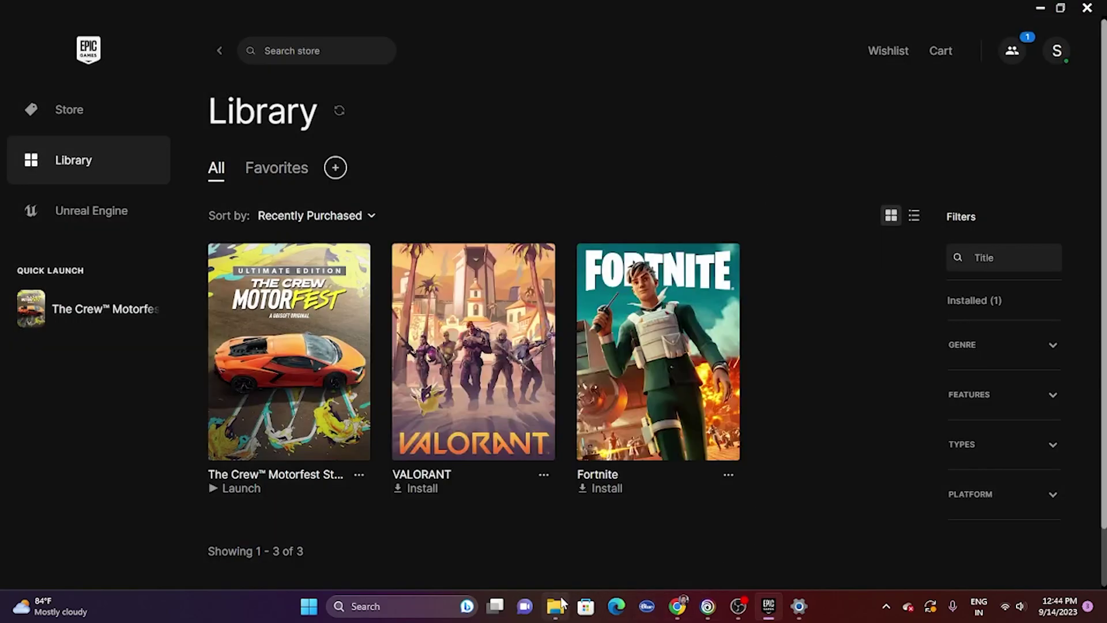
# Step: Return to the Graphics settings and add the TheCrewMotorfest application from C:\Program Files\Epic Games\TheCrewMotorfest as a desktop app
pyautogui.click(799, 606)
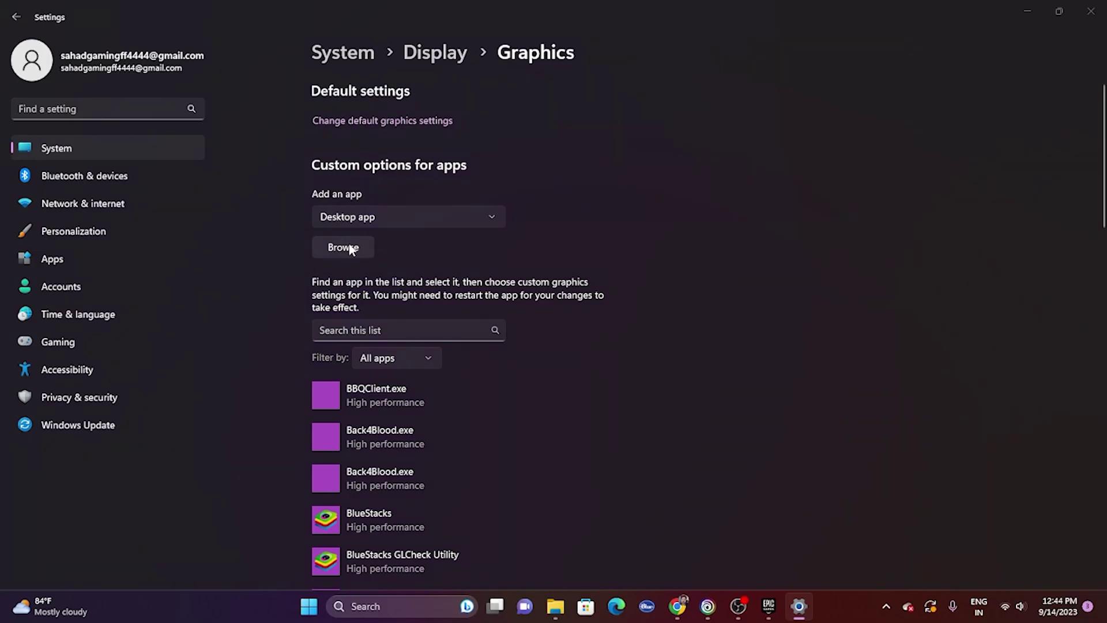
pyautogui.click(345, 247)
pyautogui.click(75, 205)
pyautogui.scroll(-1, 244, 169)
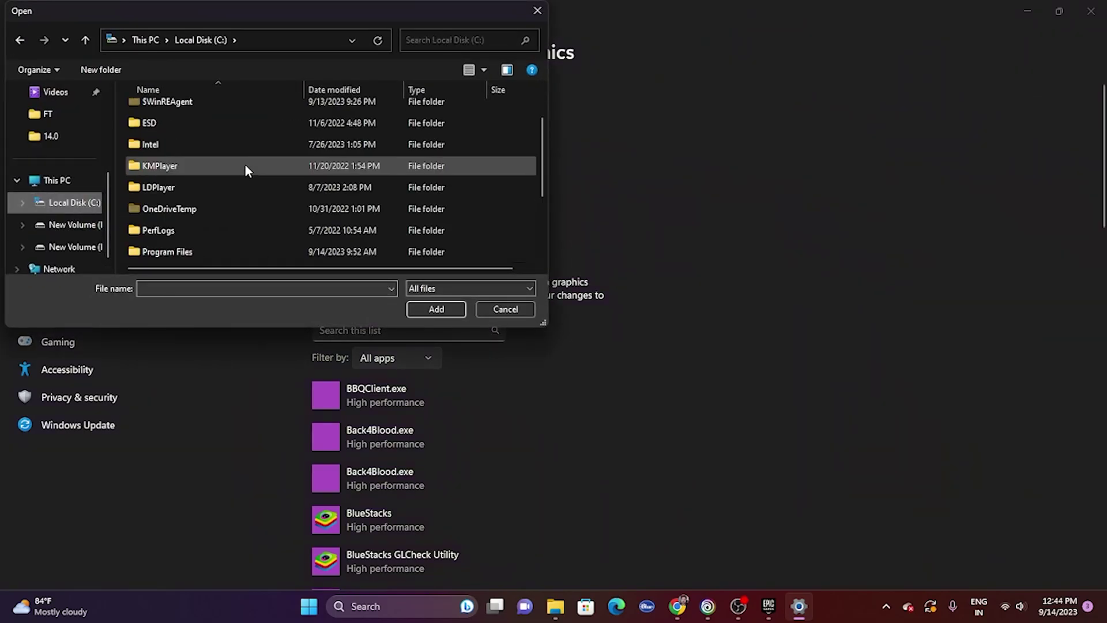
pyautogui.scroll(-1, 244, 169)
pyautogui.doubleClick(217, 188)
pyautogui.scroll(-1, 231, 153)
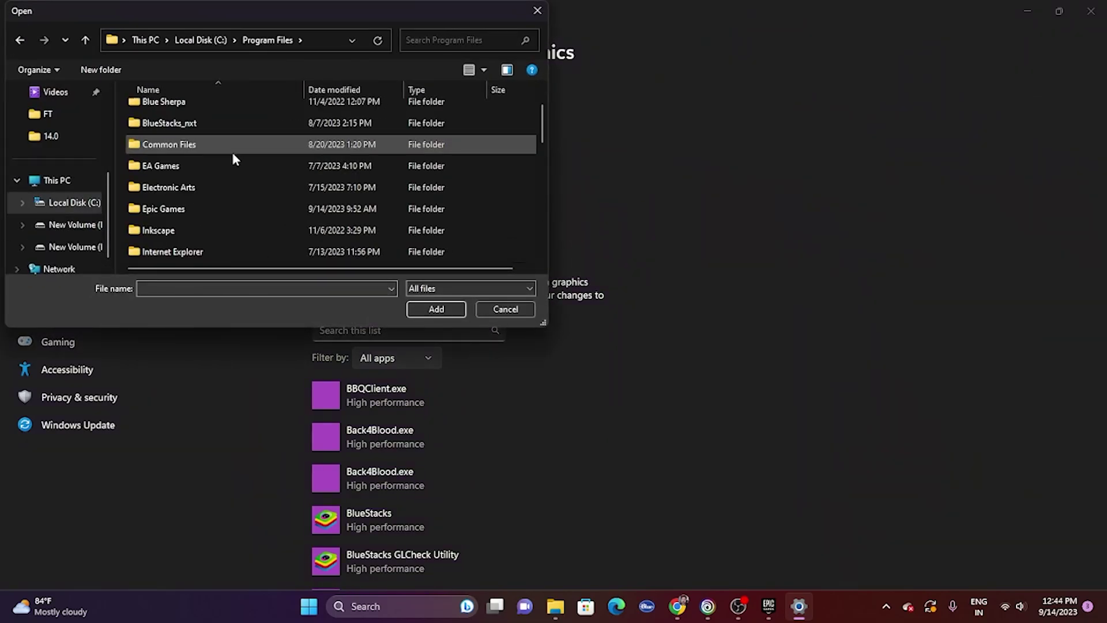
pyautogui.scroll(-1, 230, 150)
pyautogui.doubleClick(193, 148)
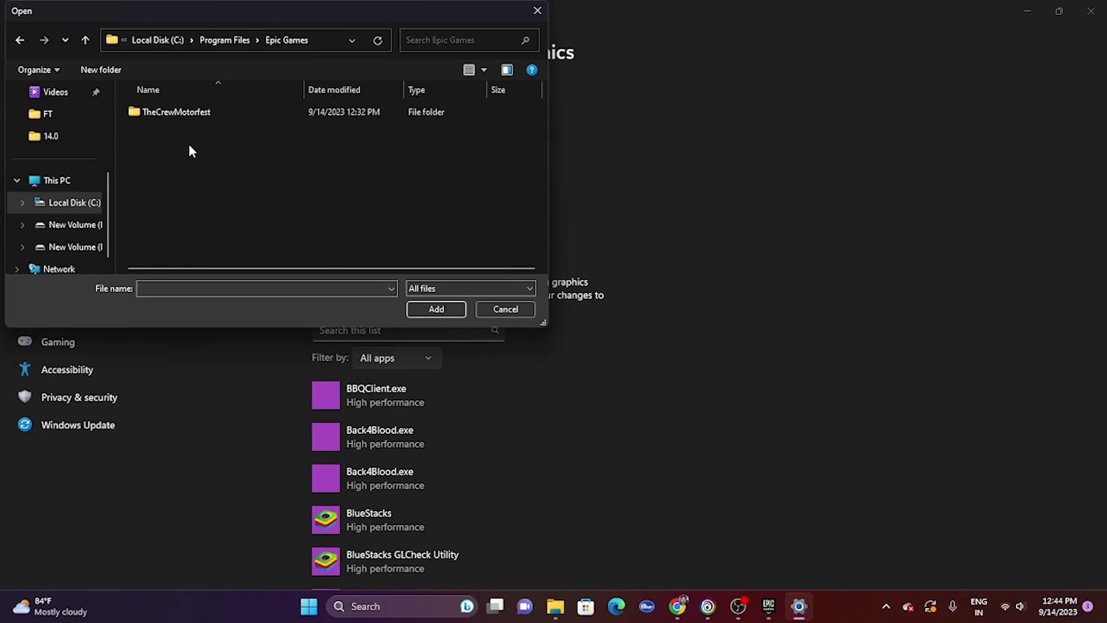
pyautogui.doubleClick(195, 114)
pyautogui.scroll(-1, 208, 139)
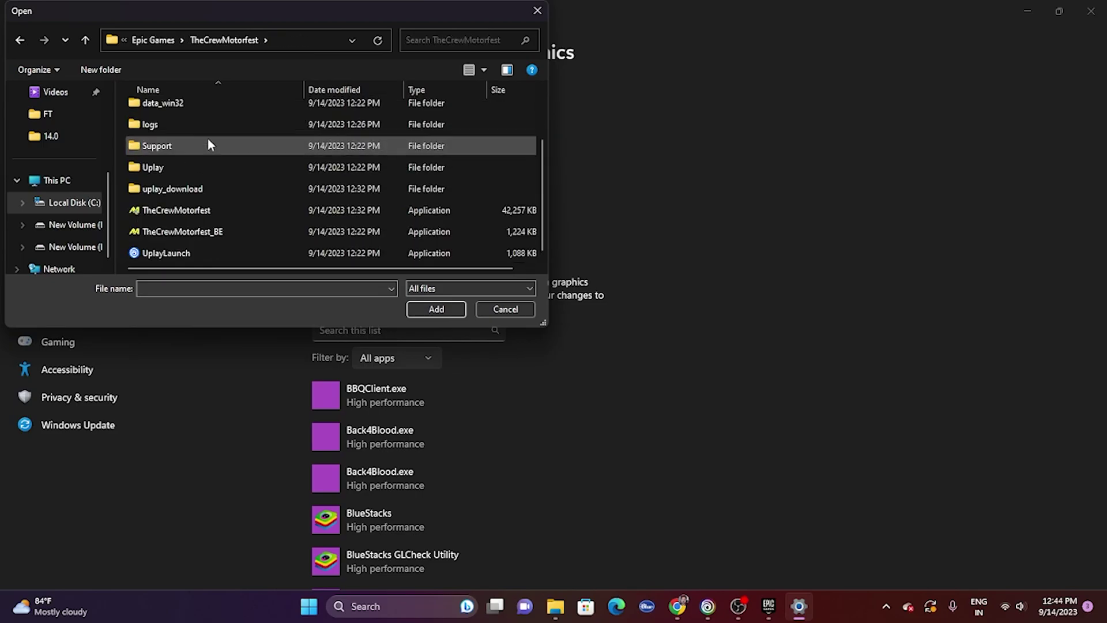
pyautogui.click(233, 212)
pyautogui.click(436, 309)
# Step: Set The Crew Motorfest's graphics preference to High performance, save it, and close Settings
pyautogui.scroll(-10, 814, 218)
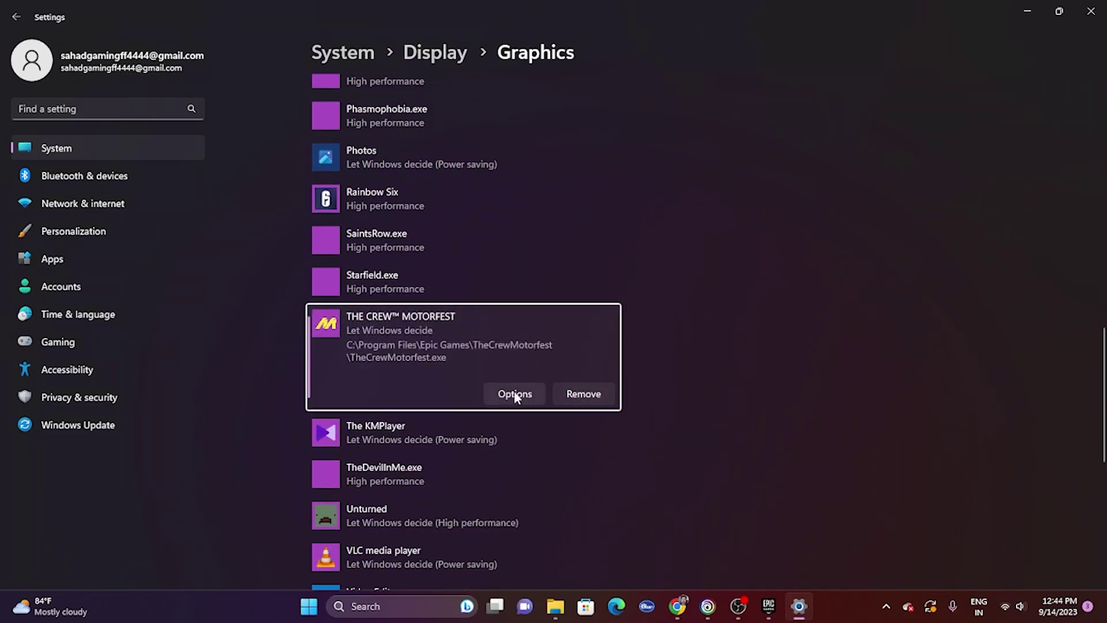
pyautogui.click(514, 391)
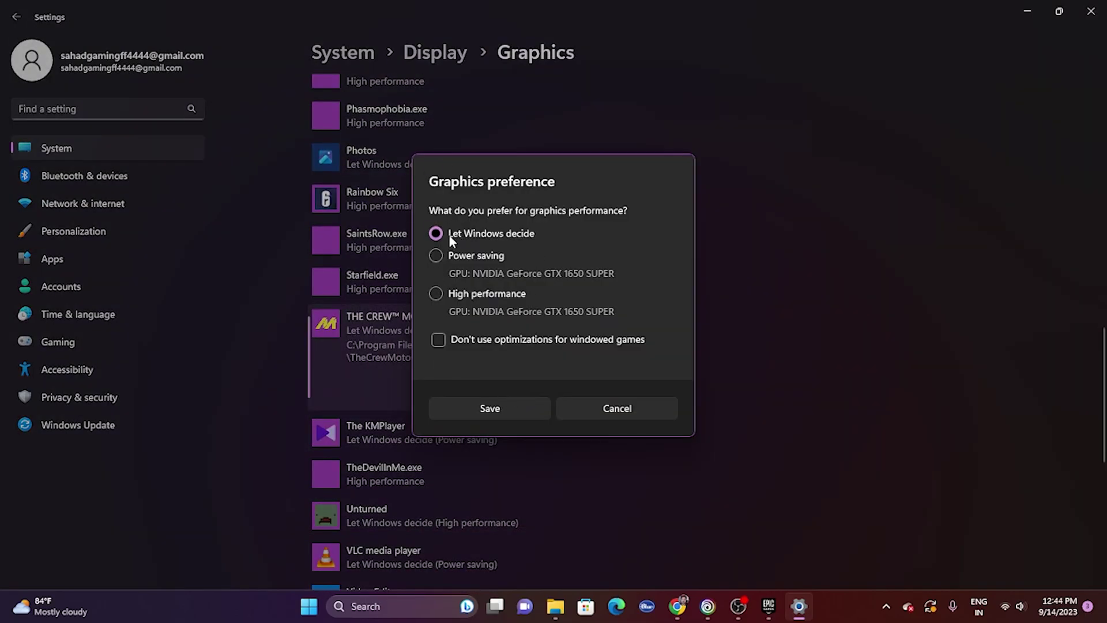
pyautogui.click(440, 292)
pyautogui.click(511, 409)
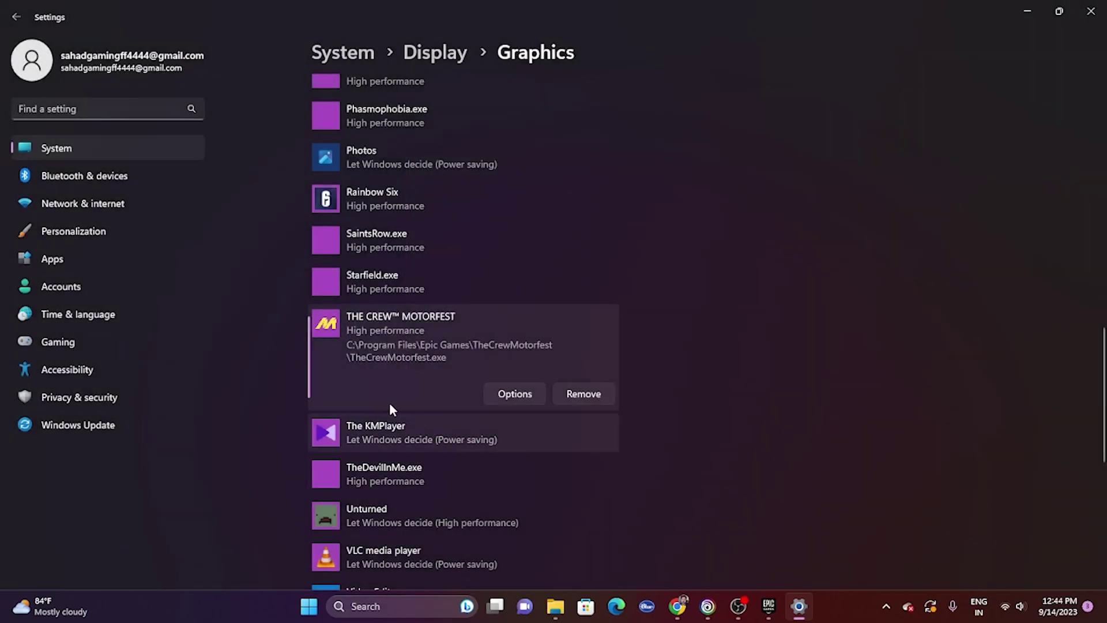
pyautogui.click(1091, 11)
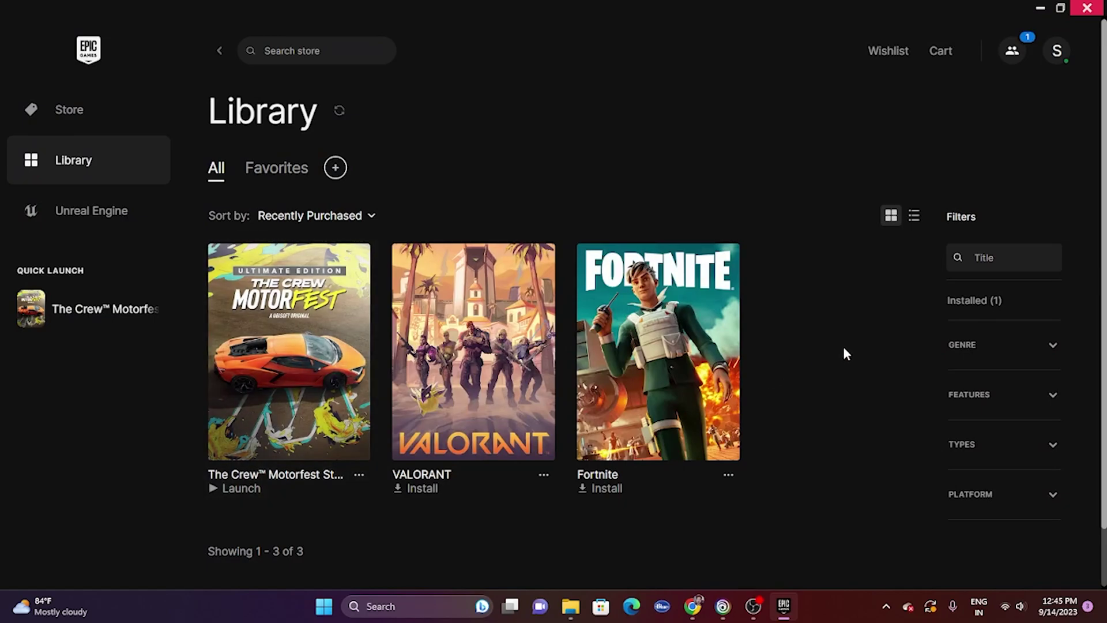
# Step: Search Windows for "view", open the virtual memory settings through the advanced system performance options, and choose a custom size for drive C:
pyautogui.click(1040, 7)
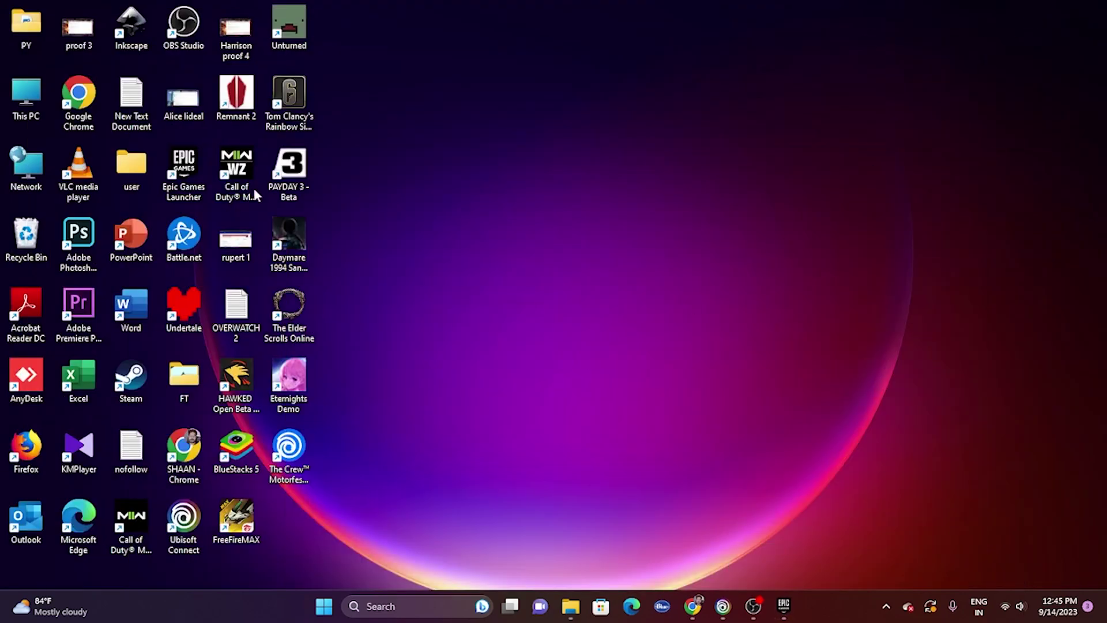
pyautogui.click(392, 611)
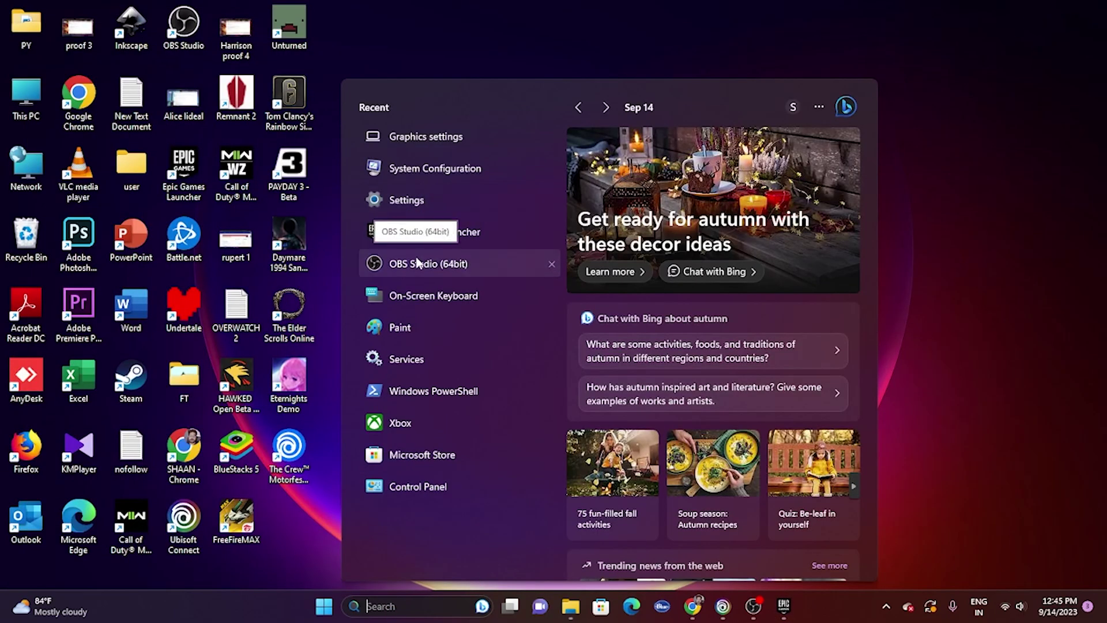
pyautogui.write('view')
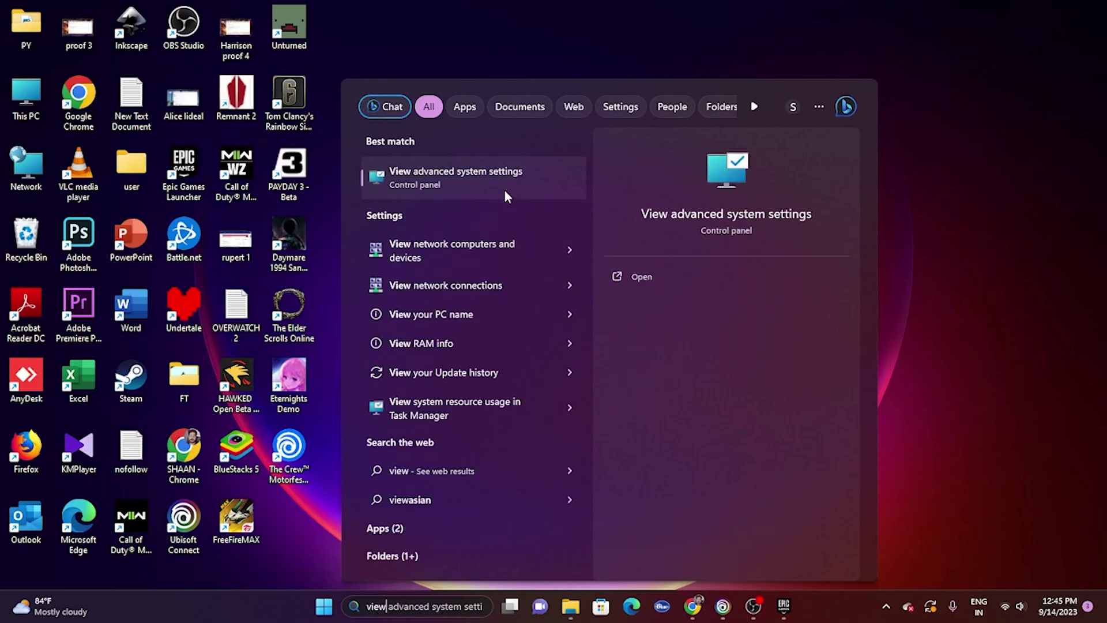
pyautogui.click(520, 172)
pyautogui.click(254, 128)
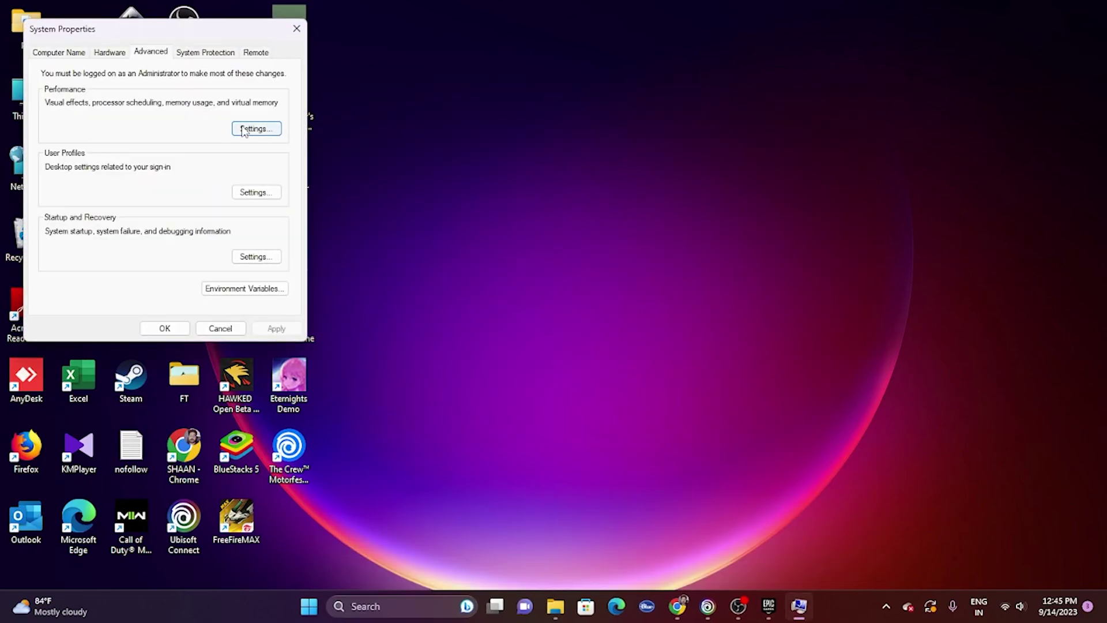
pyautogui.click(132, 107)
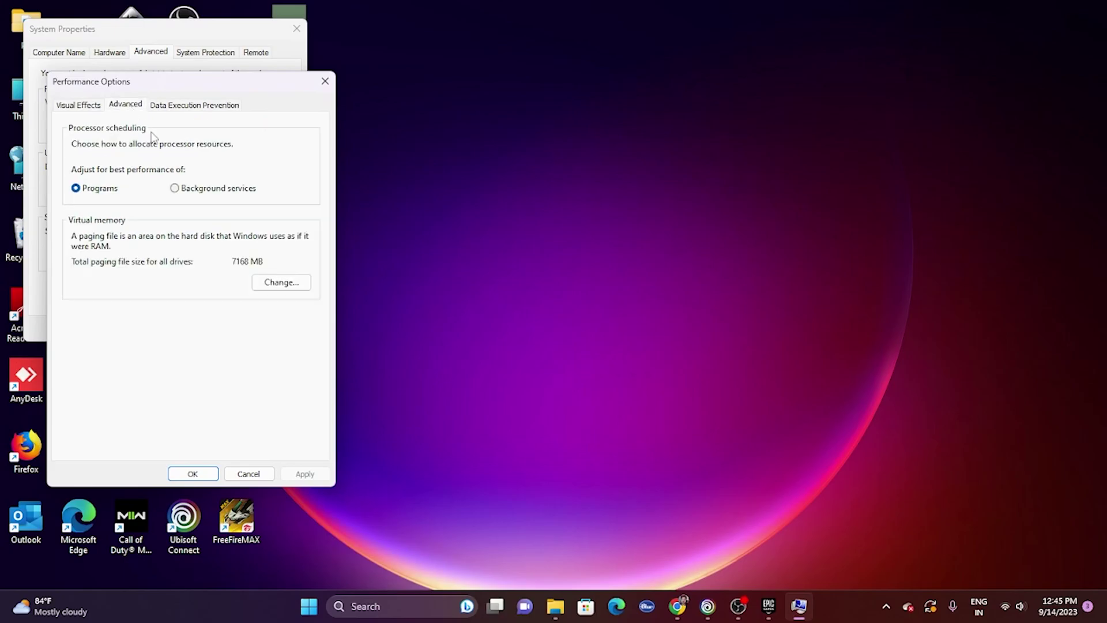
pyautogui.click(282, 283)
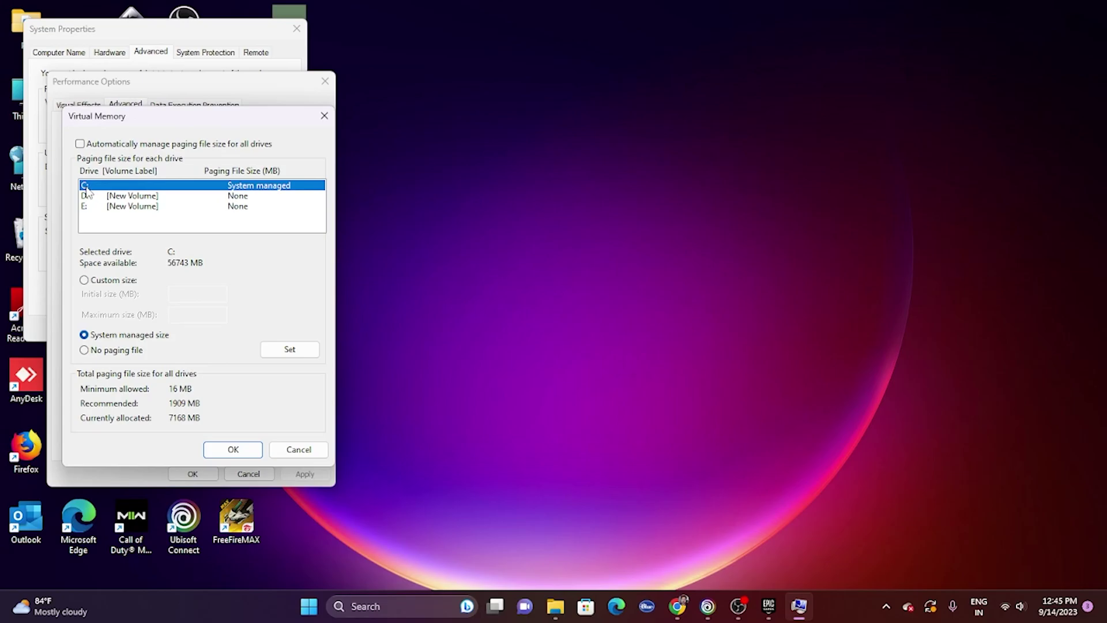
pyautogui.click(87, 281)
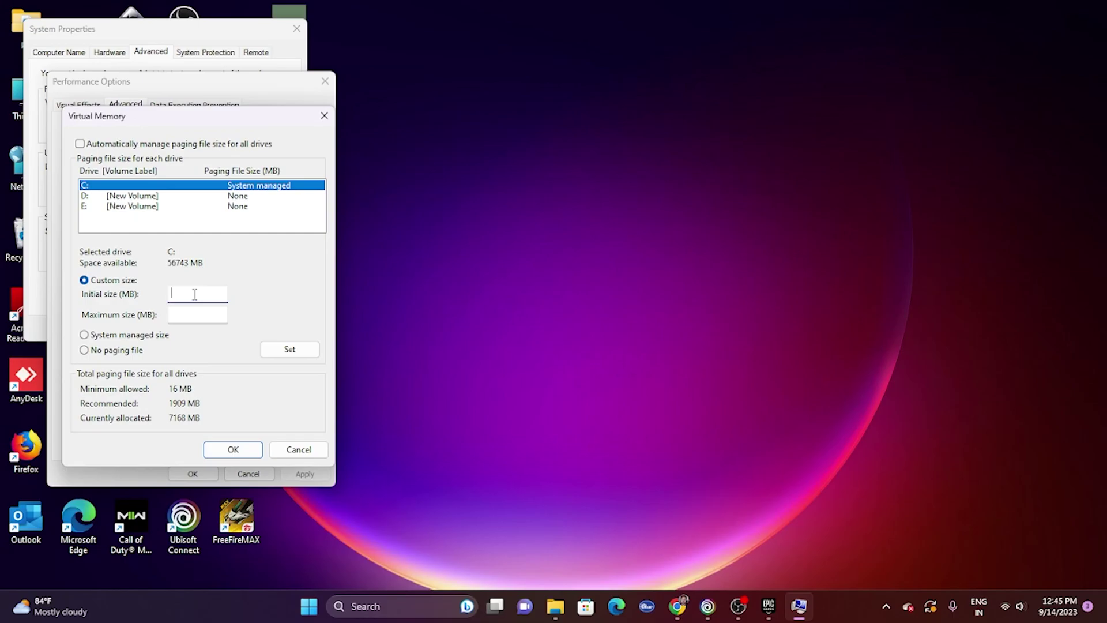
pyautogui.click(199, 318)
# Step: Search Windows for "ca", open Calculator, and multiply 32 by 1024
pyautogui.click(396, 605)
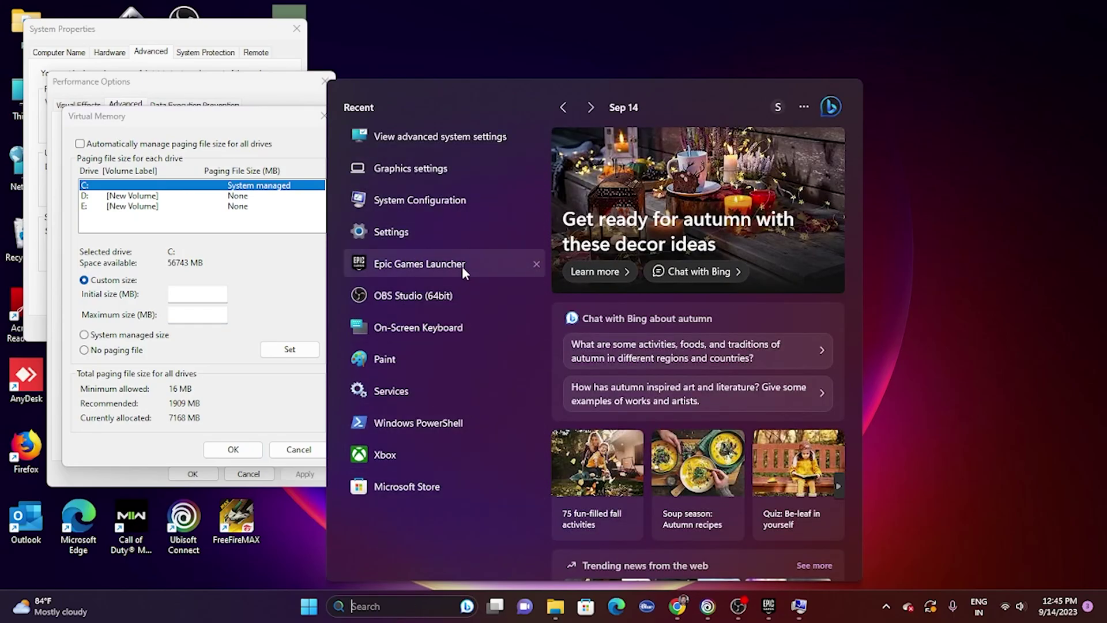
pyautogui.write('ca')
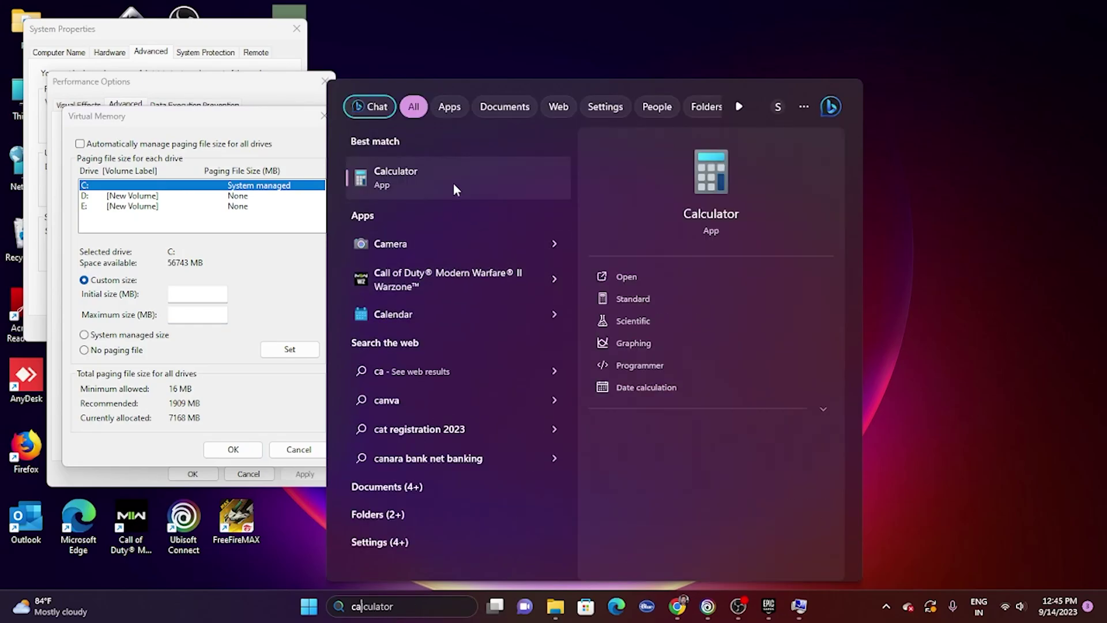
pyautogui.click(453, 182)
pyautogui.click(663, 379)
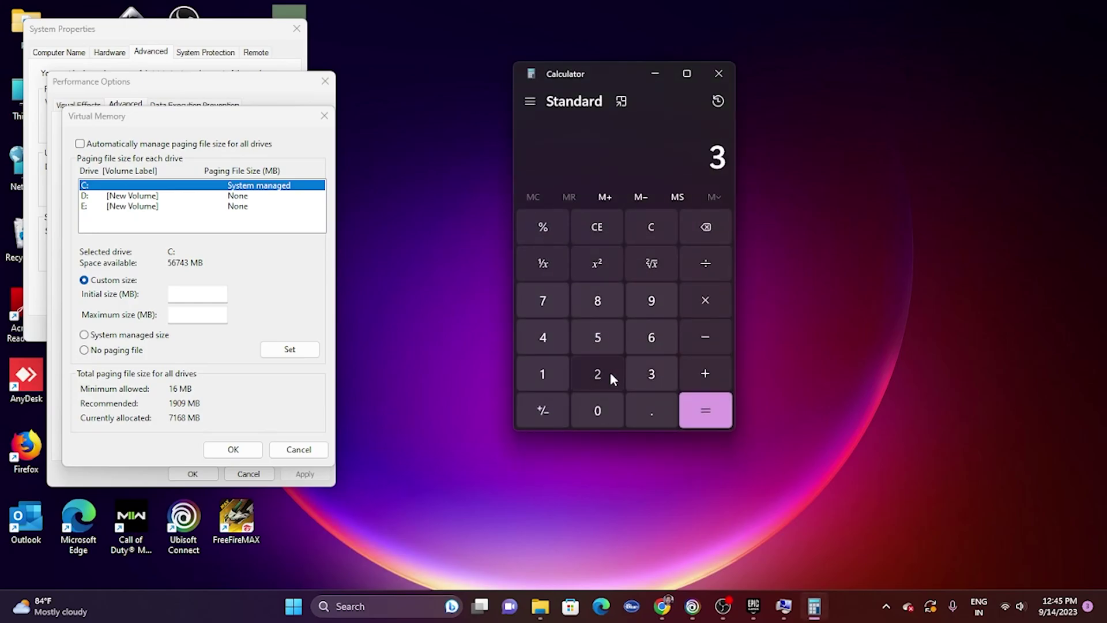
pyautogui.click(610, 371)
pyautogui.click(705, 302)
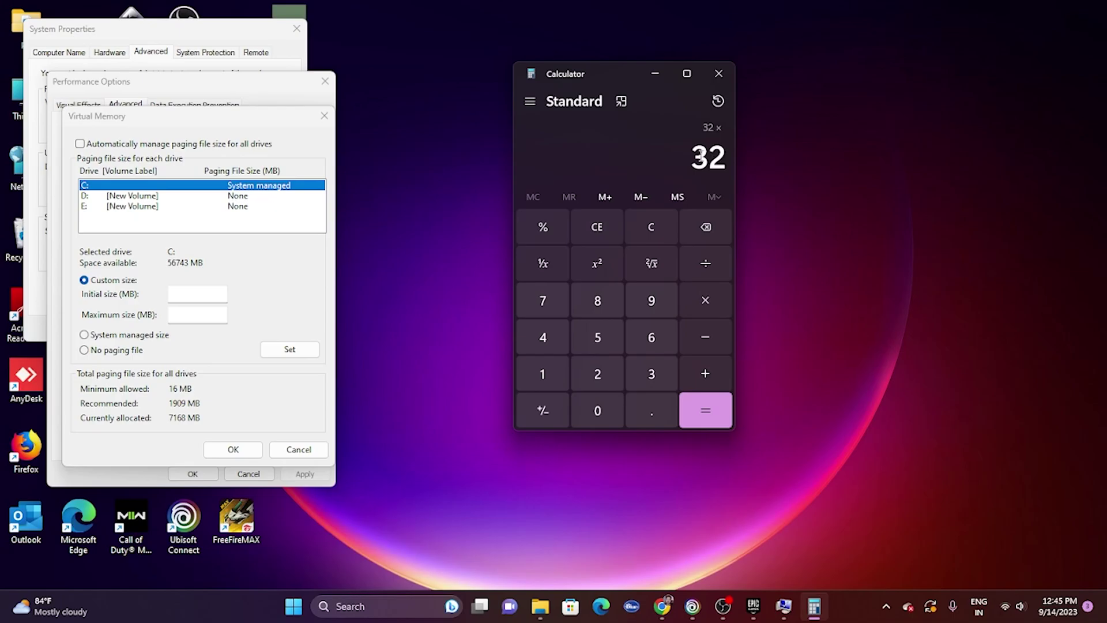
pyautogui.click(540, 373)
pyautogui.click(602, 411)
pyautogui.click(593, 376)
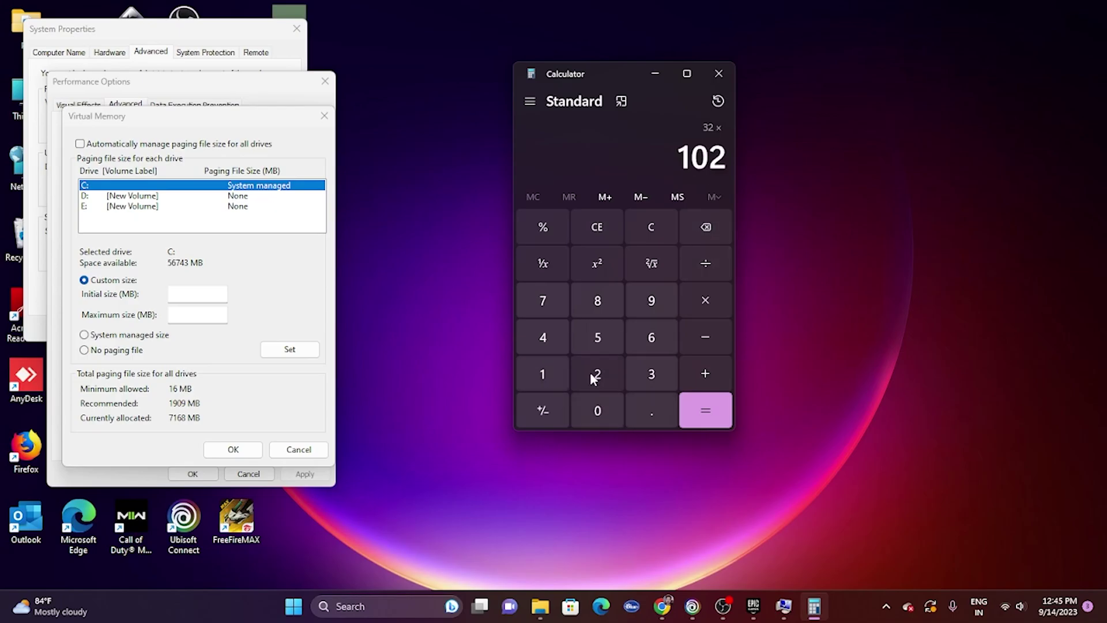
pyautogui.click(543, 339)
pyautogui.click(701, 403)
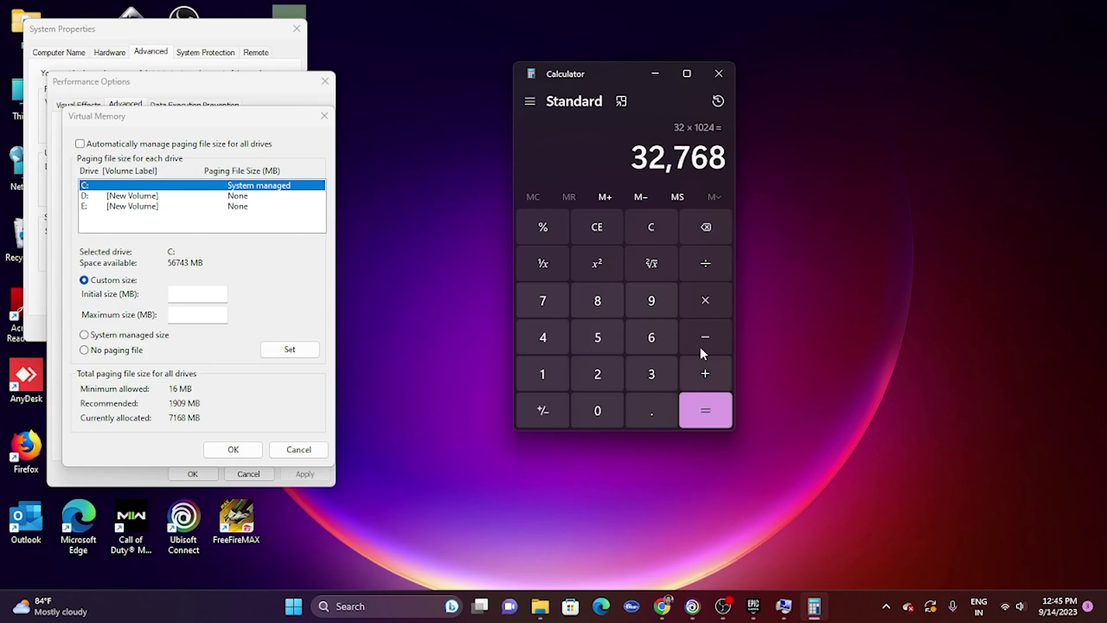
# Step: Multiply the calculator result by 1.5 and copy 49,152 into the paging file's initial size
pyautogui.click(542, 373)
pyautogui.click(652, 410)
pyautogui.click(607, 341)
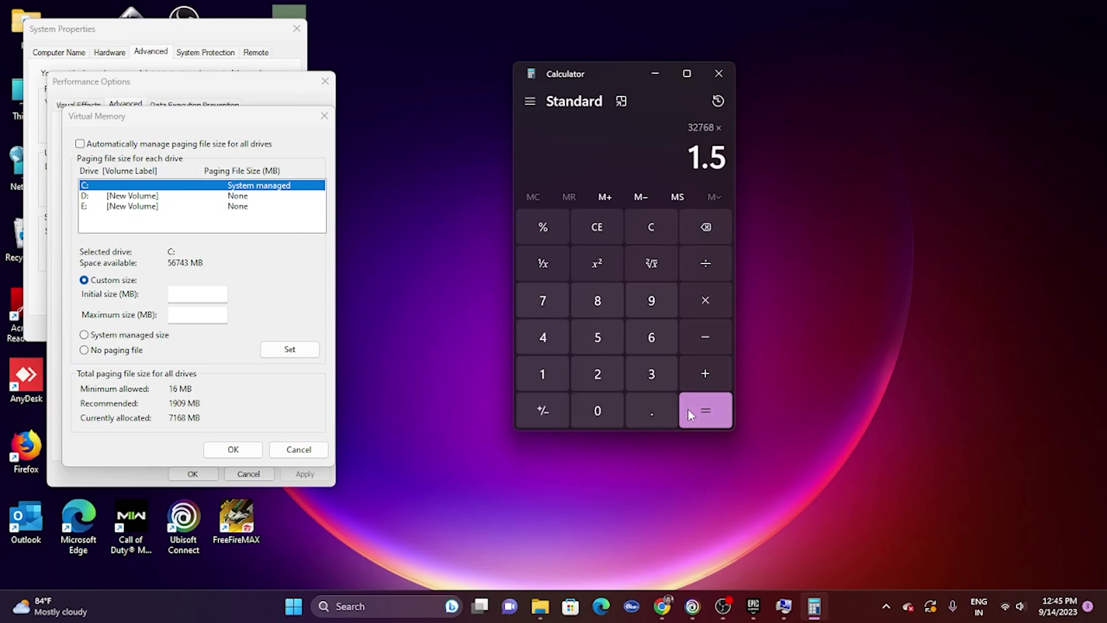
pyautogui.click(692, 410)
pyautogui.moveTo(651, 171); pyautogui.dragTo(729, 149)
pyautogui.rightClick(718, 154)
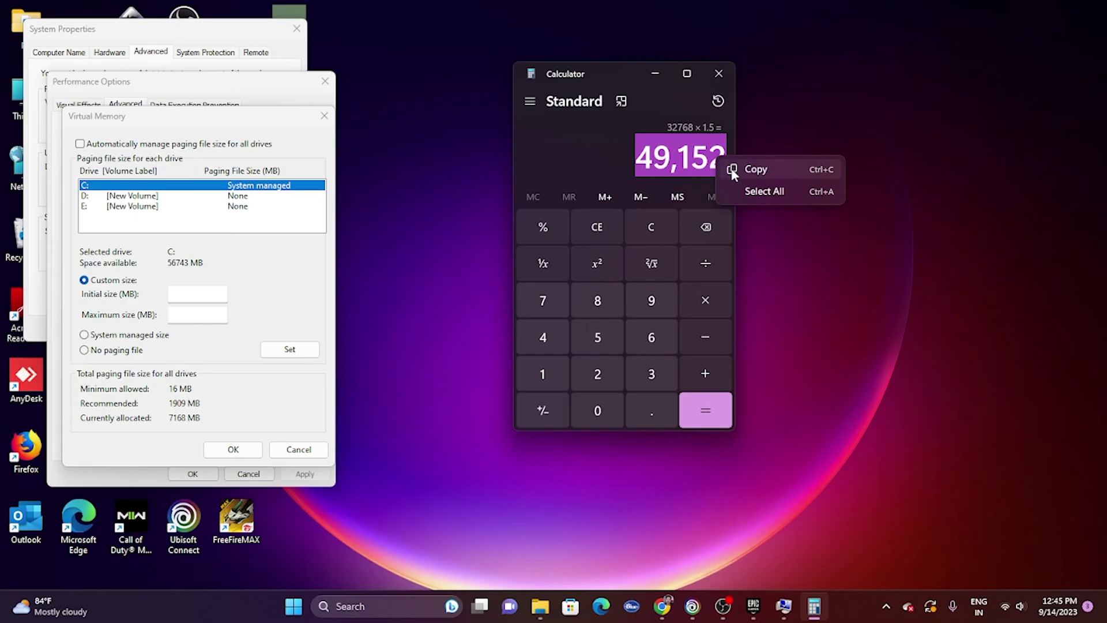
pyautogui.click(748, 168)
pyautogui.rightClick(185, 294)
pyautogui.click(214, 356)
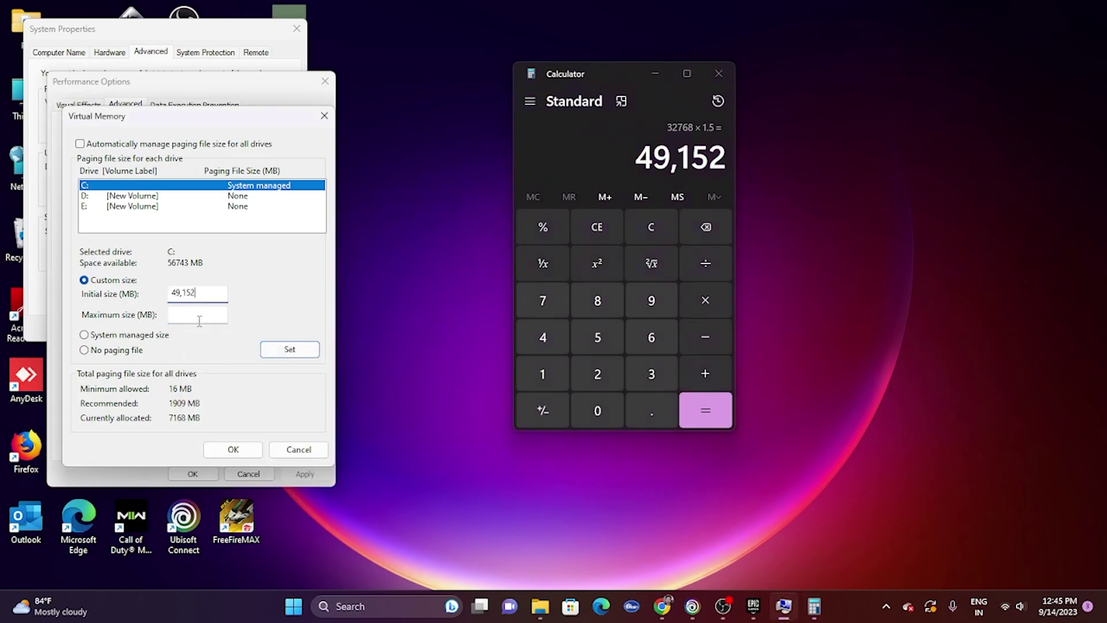
# Step: Clear the calculator, multiply 32 by 1024, and multiply that result by 3
pyautogui.click(663, 227)
pyautogui.click(650, 374)
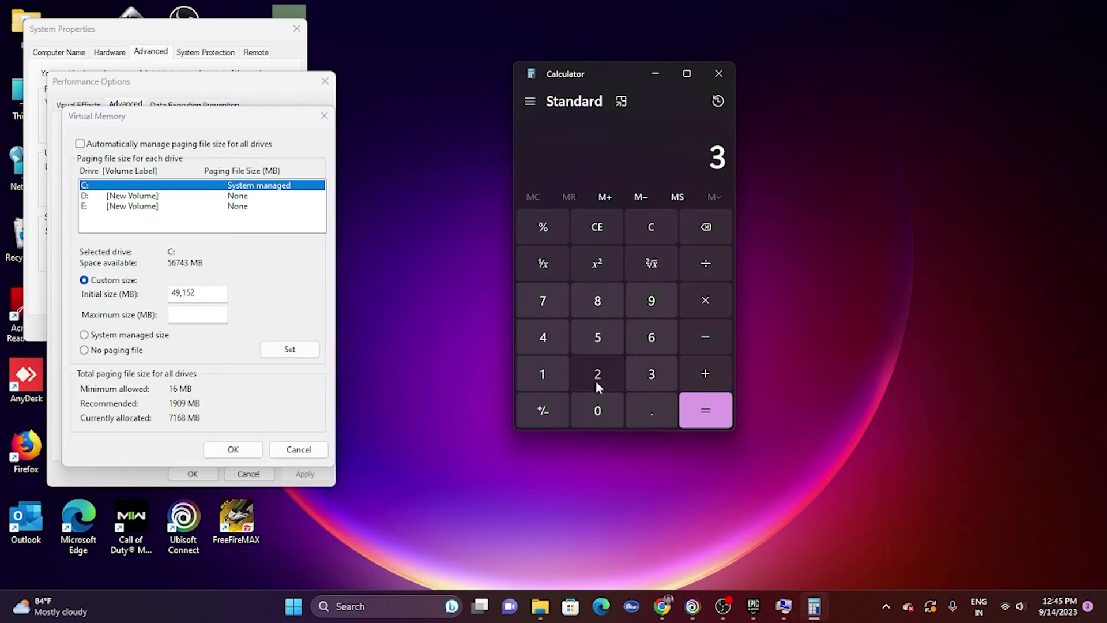
pyautogui.click(594, 378)
pyautogui.click(533, 374)
pyautogui.click(597, 410)
pyautogui.click(597, 374)
pyautogui.click(545, 337)
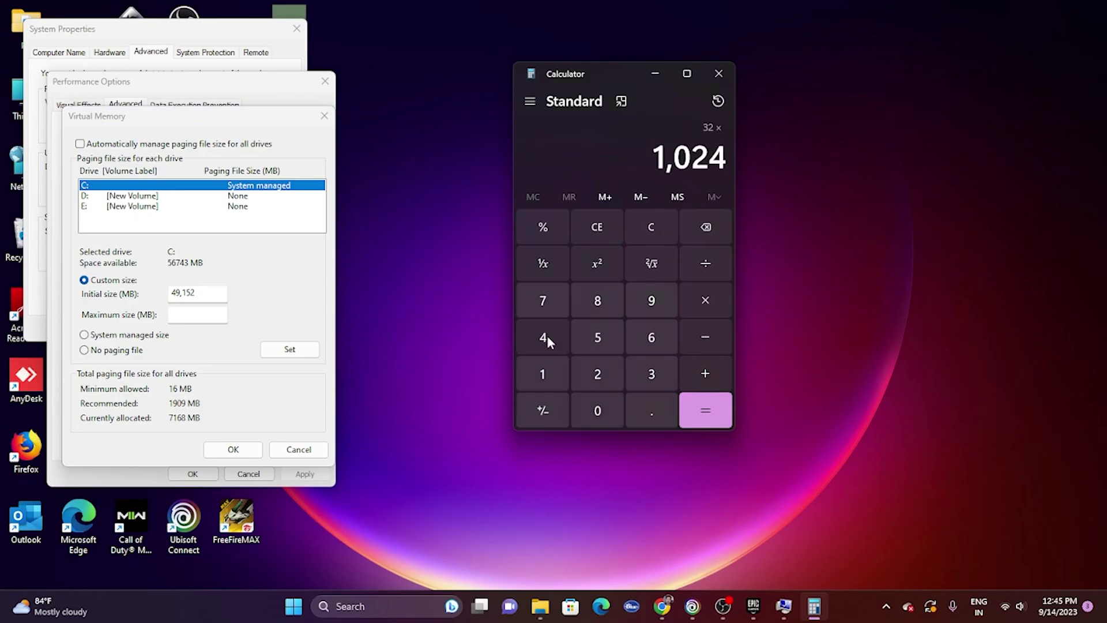
pyautogui.click(689, 400)
pyautogui.click(705, 303)
pyautogui.click(663, 369)
pyautogui.press('Return')
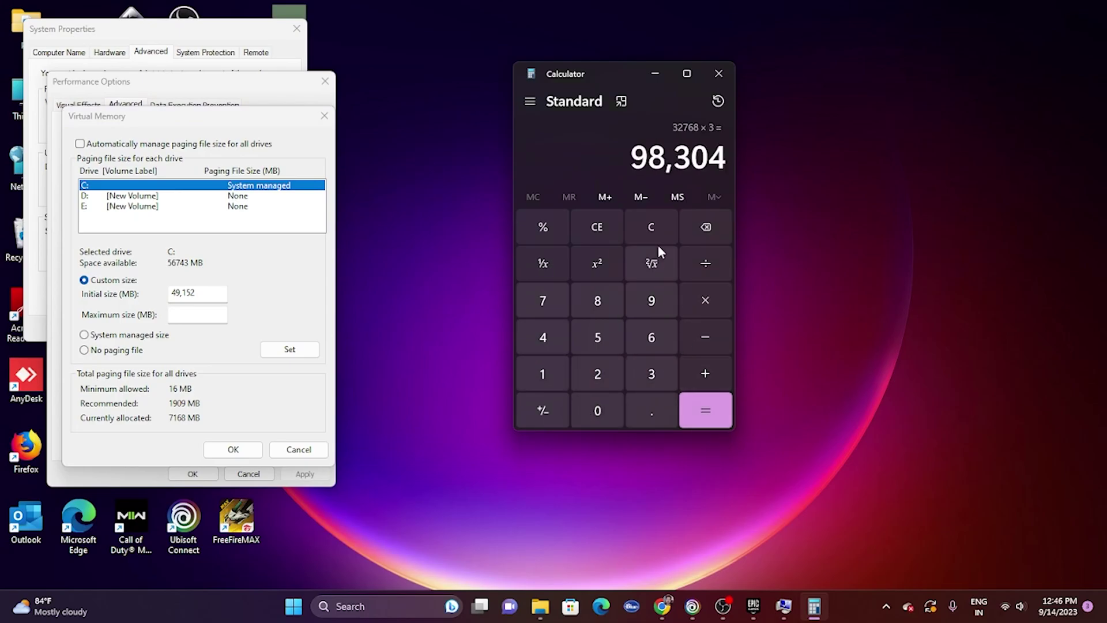
# Step: Copy the calculator result 98,304 into the paging file's maximum size
pyautogui.doubleClick(657, 162)
pyautogui.rightClick(727, 166)
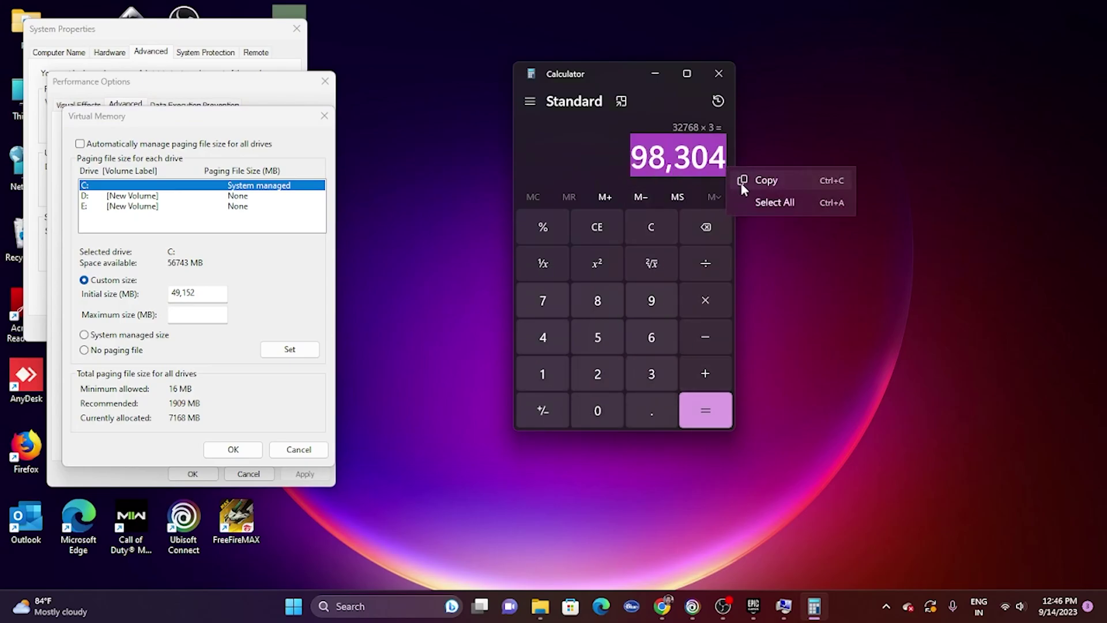
pyautogui.click(750, 179)
pyautogui.rightClick(211, 314)
pyautogui.click(228, 385)
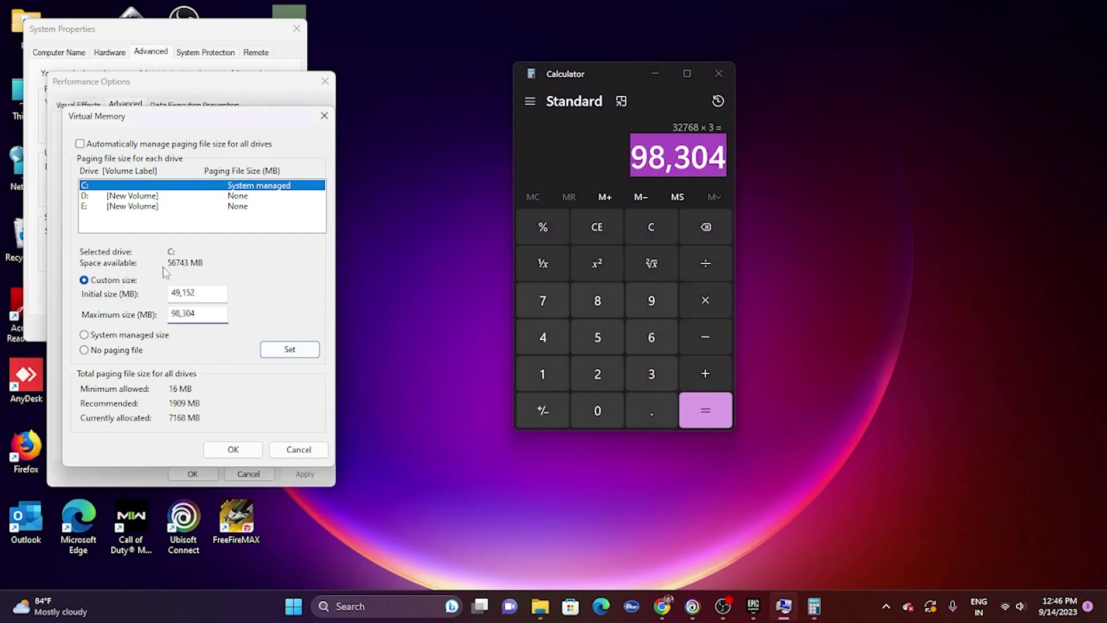
# Step: Accept the virtual memory and performance options, and close System Properties and Calculator
pyautogui.click(232, 451)
pyautogui.click(192, 474)
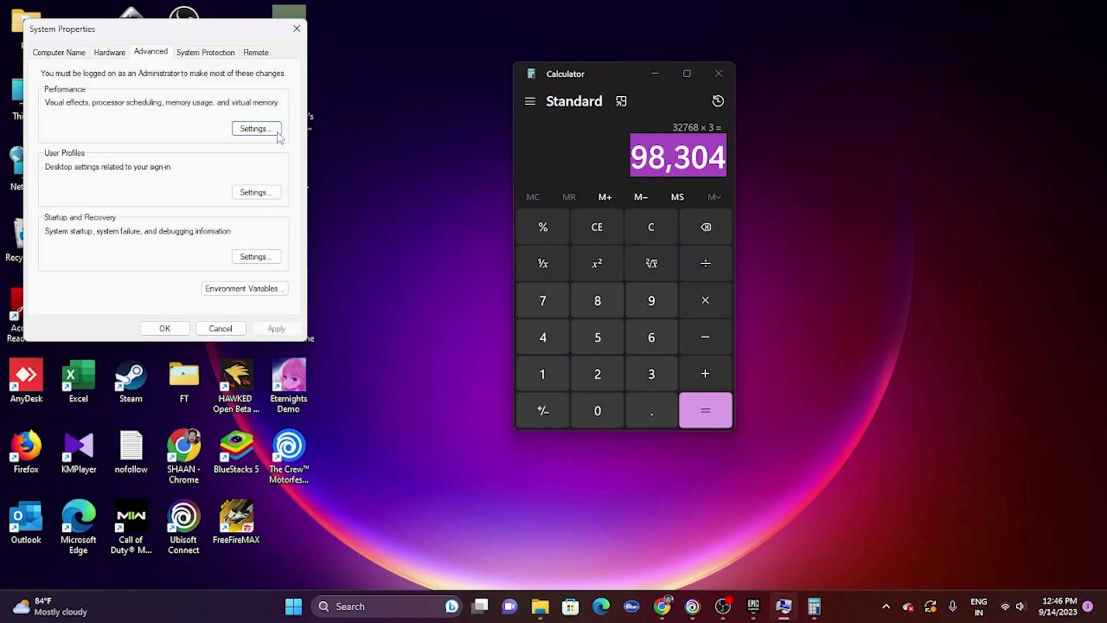
pyautogui.click(296, 28)
pyautogui.click(726, 77)
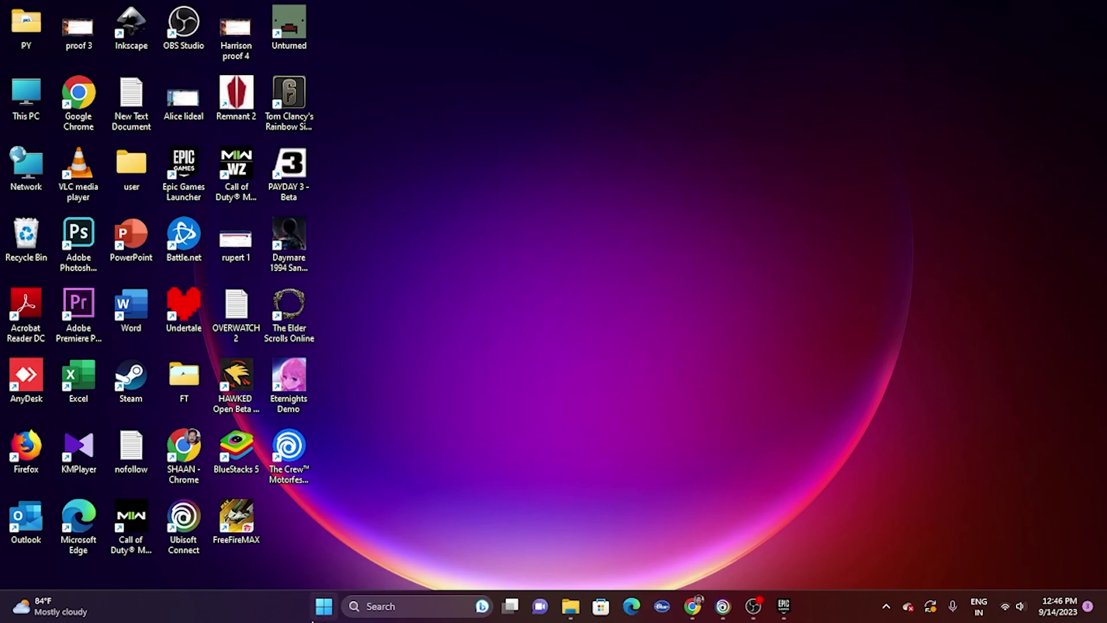
# Step: Minimize Ubisoft Connect, switch to NVIDIA's GeForce Drivers page in Chrome, and decline its push notifications
pyautogui.click(723, 607)
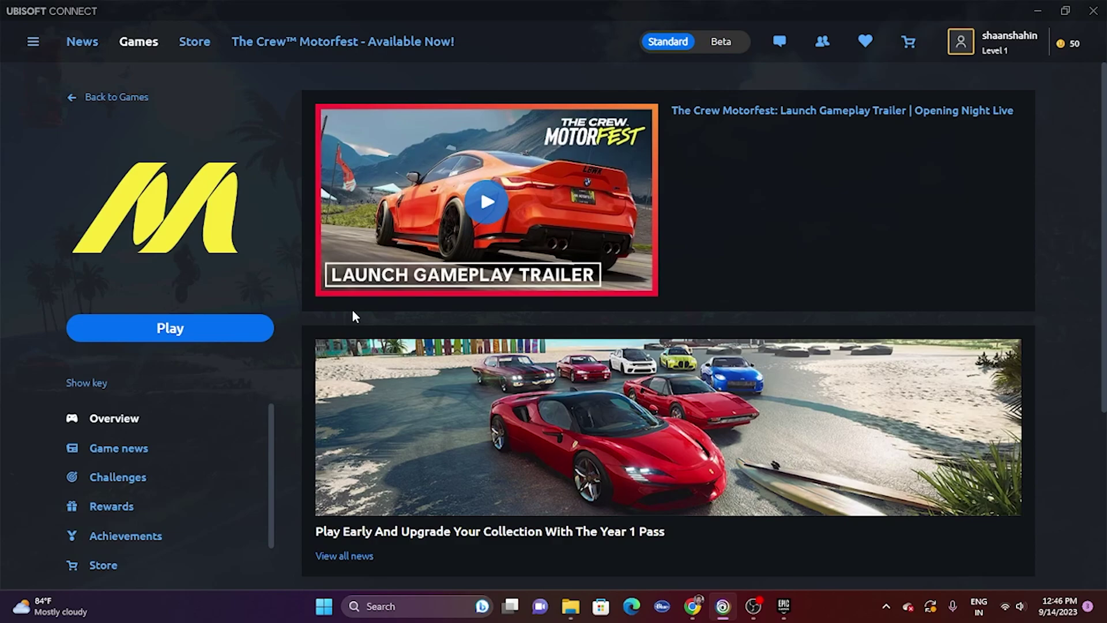
pyautogui.click(1038, 11)
pyautogui.click(692, 606)
pyautogui.click(600, 11)
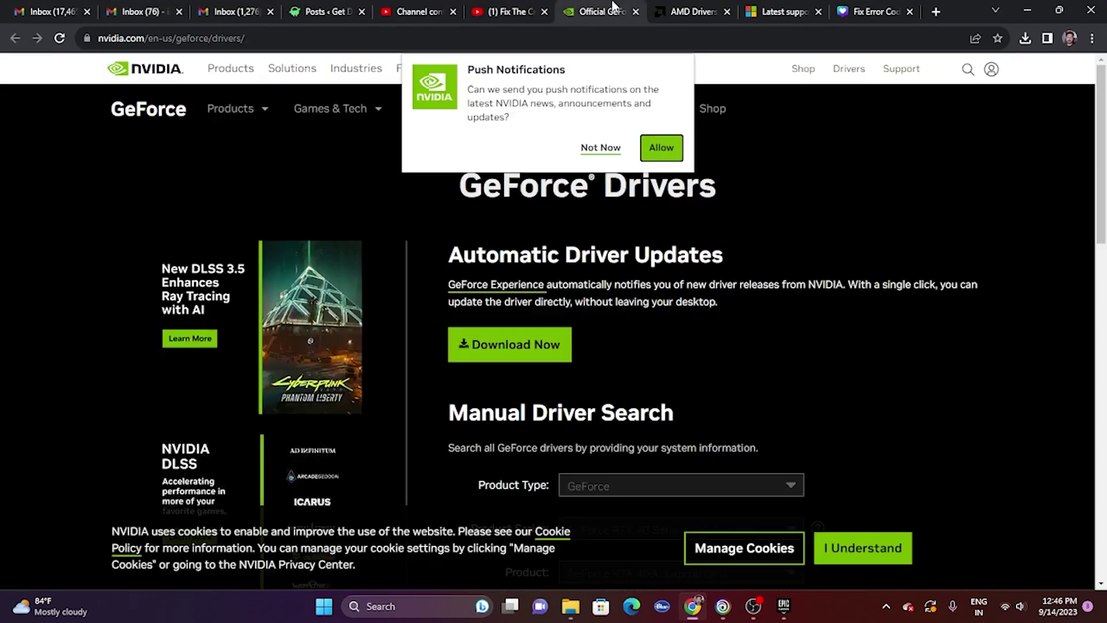
pyautogui.click(600, 146)
# Step: Run the manual GeForce driver search with Windows 11 as the operating system, and check the newest driver's version and release date
pyautogui.scroll(-3, 1105, 278)
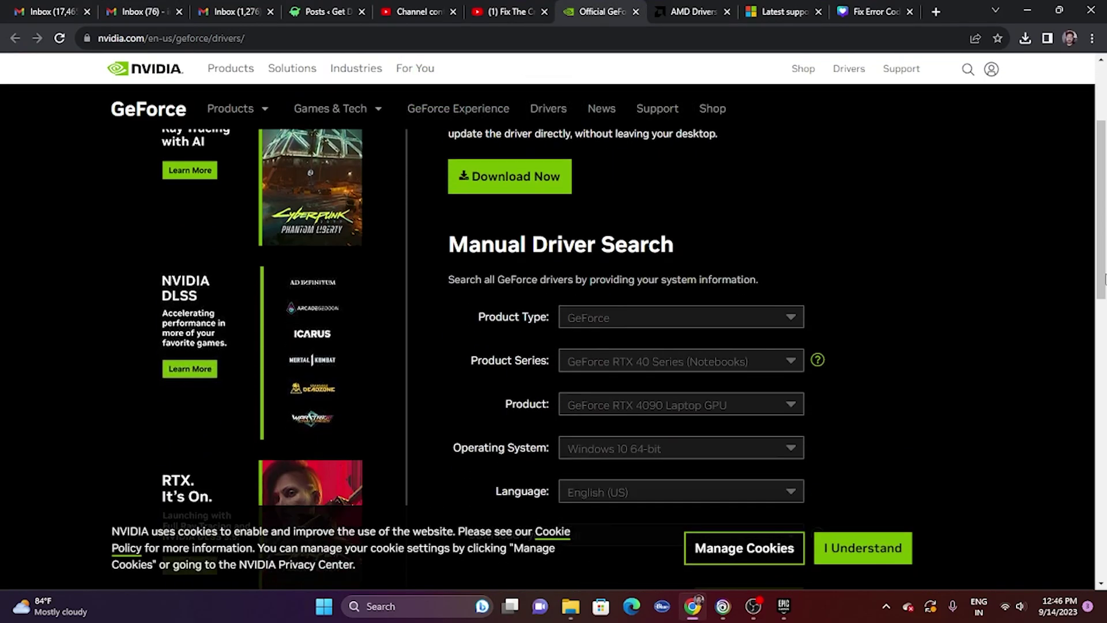
pyautogui.scroll(3, 1104, 278)
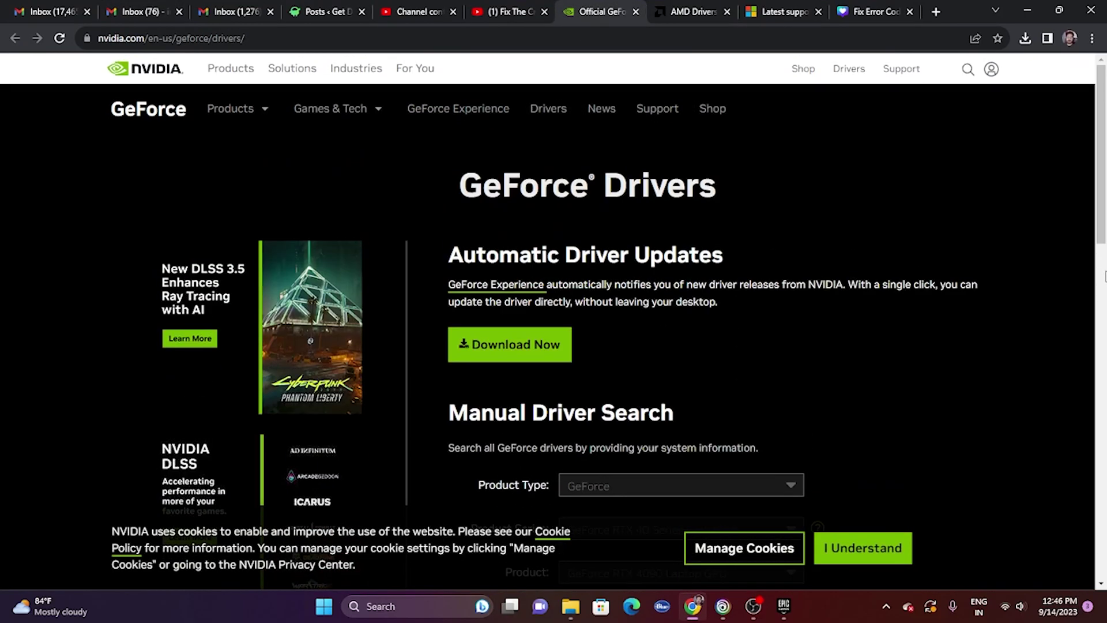
pyautogui.scroll(-5, 1104, 278)
pyautogui.scroll(1, 569, 223)
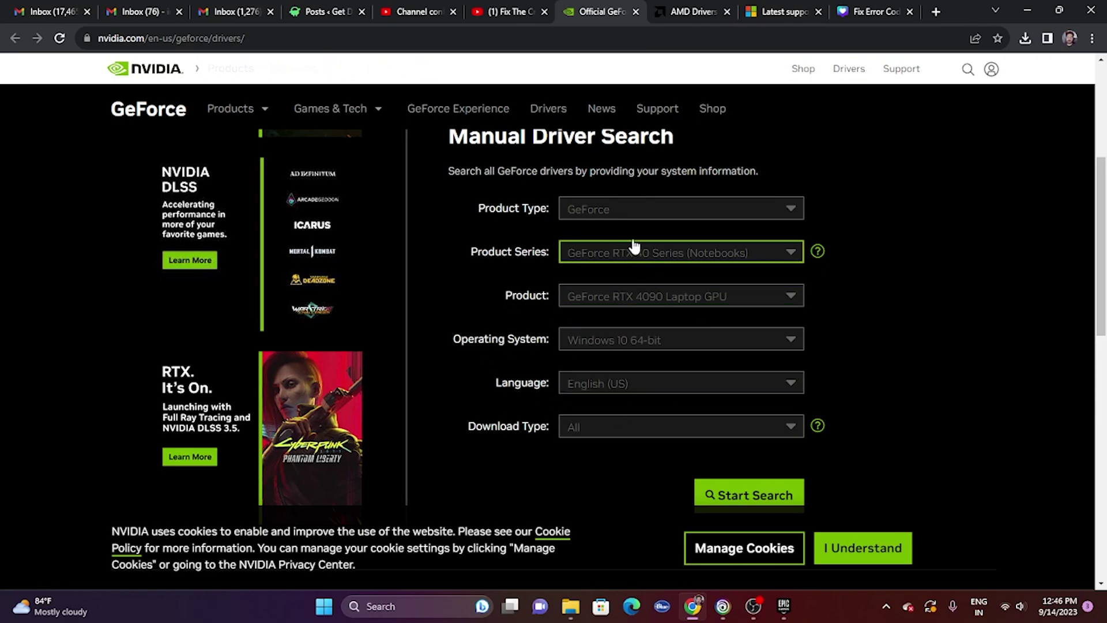
pyautogui.click(611, 346)
pyautogui.click(617, 382)
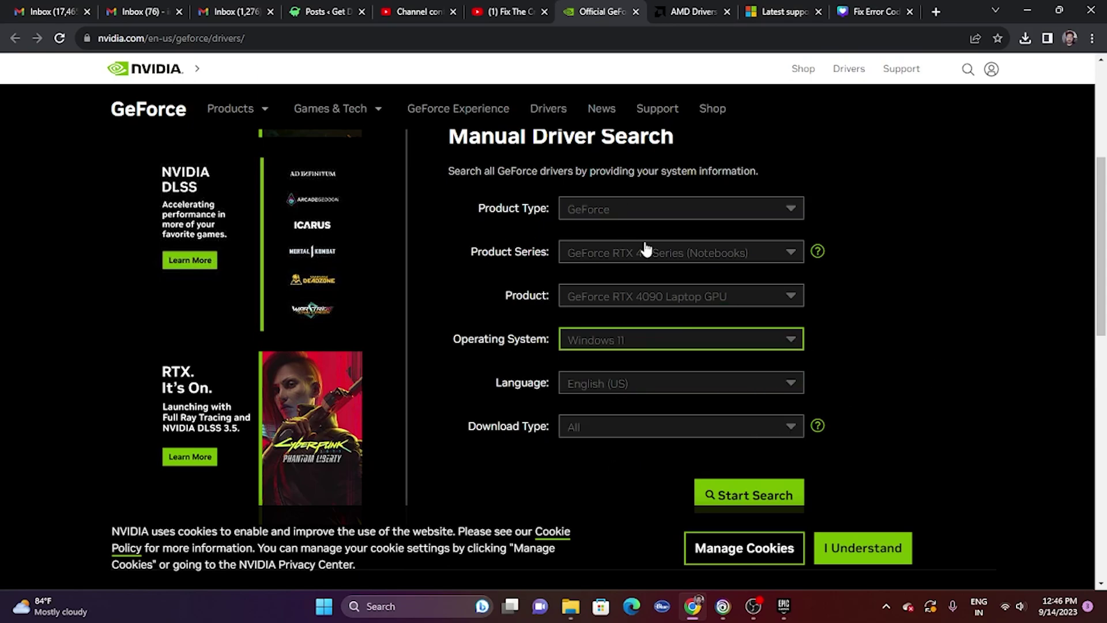
pyautogui.scroll(-3, 939, 289)
pyautogui.click(749, 291)
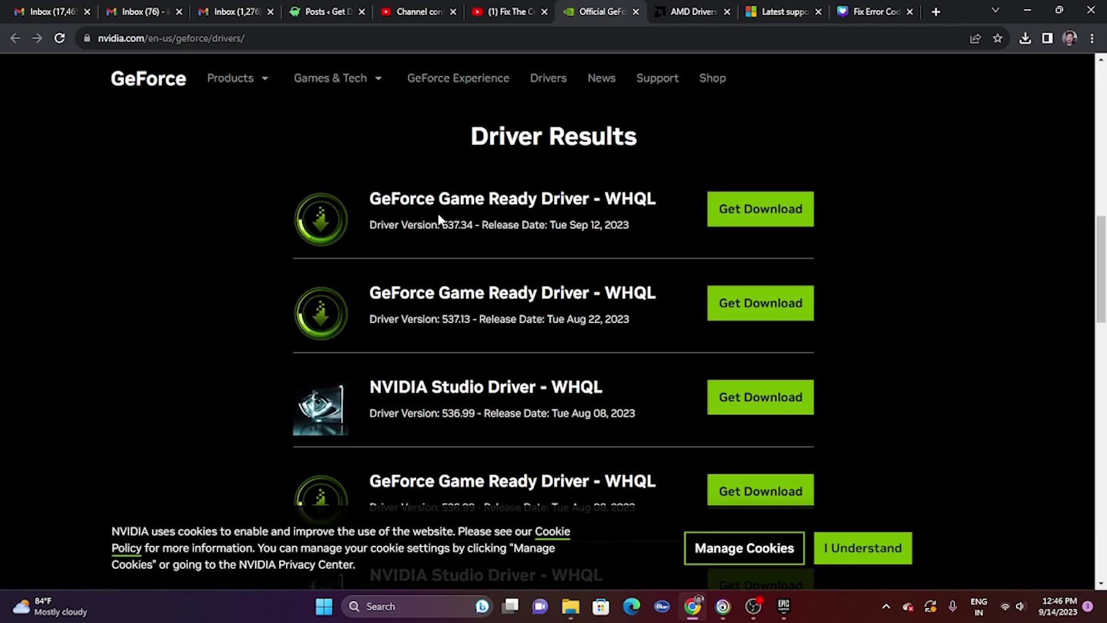
pyautogui.moveTo(442, 219); pyautogui.dragTo(474, 223)
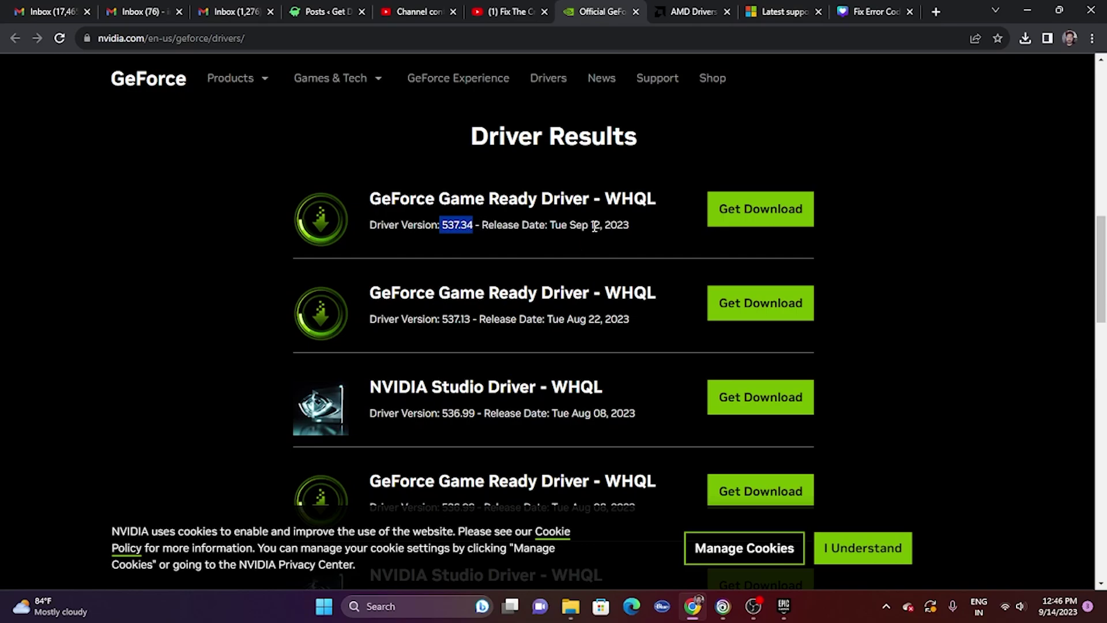
pyautogui.moveTo(591, 225); pyautogui.dragTo(626, 220)
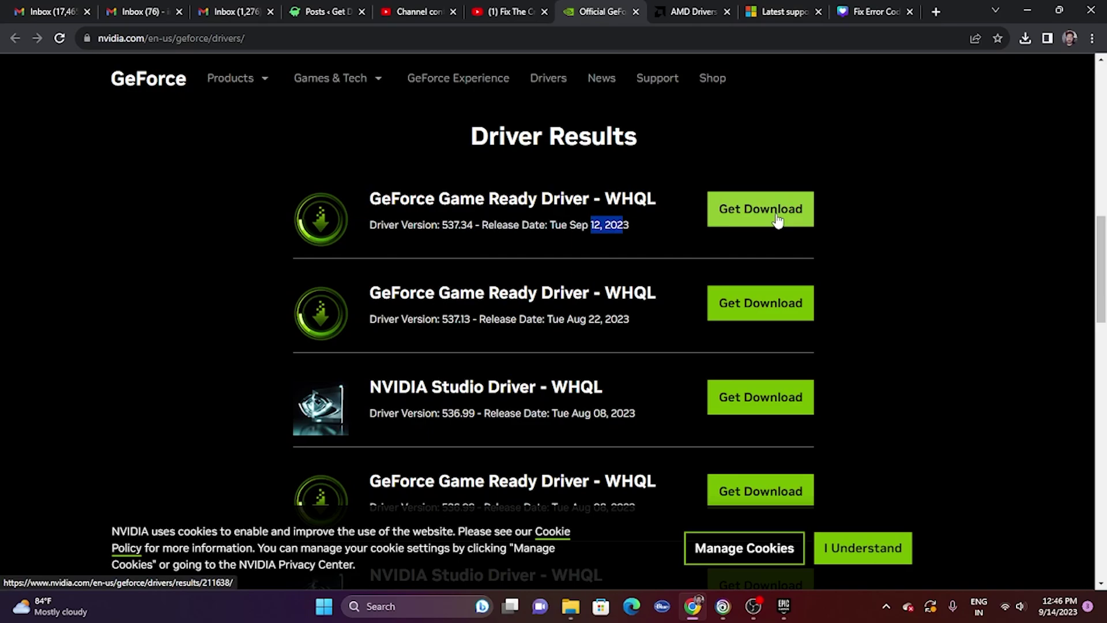
# Step: On the AMD Drivers and Support page, select Graphics, AMD Radeon RX 7000S Series and AMD Radeon RX 7600S, and submit the selection
pyautogui.click(685, 14)
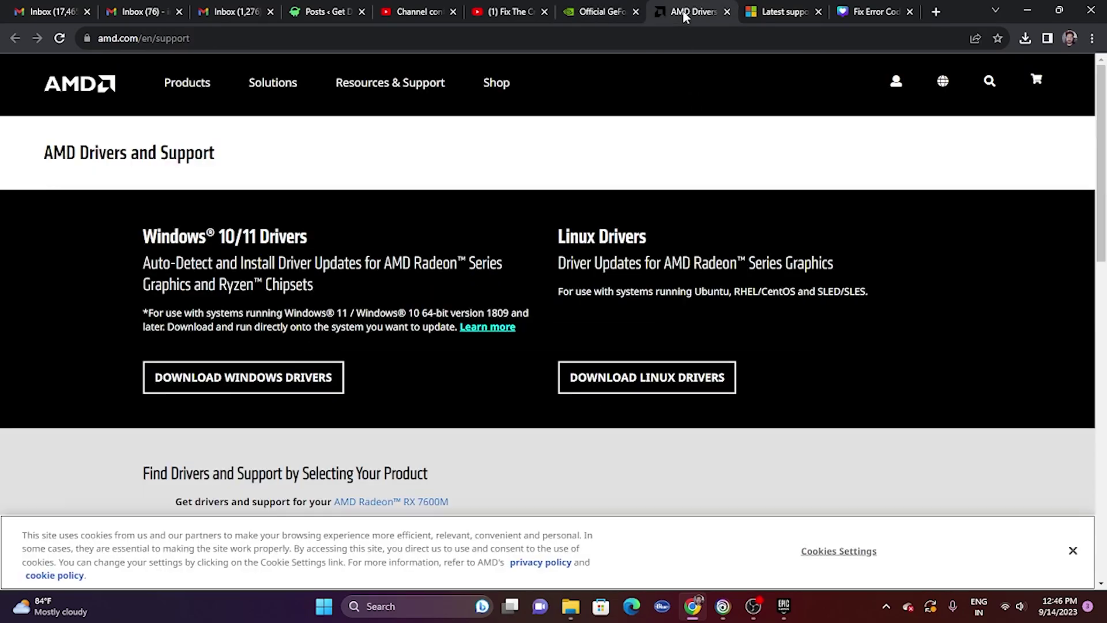
pyautogui.scroll(-5, 851, 314)
pyautogui.click(291, 249)
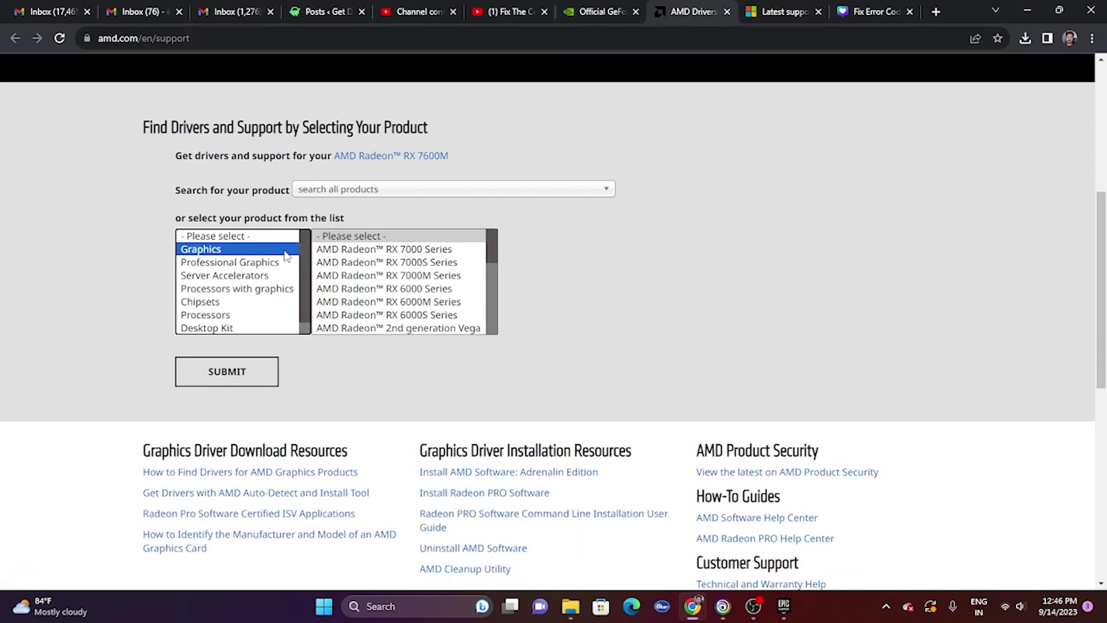
pyautogui.click(449, 264)
pyautogui.click(611, 250)
pyautogui.click(685, 262)
pyautogui.click(243, 382)
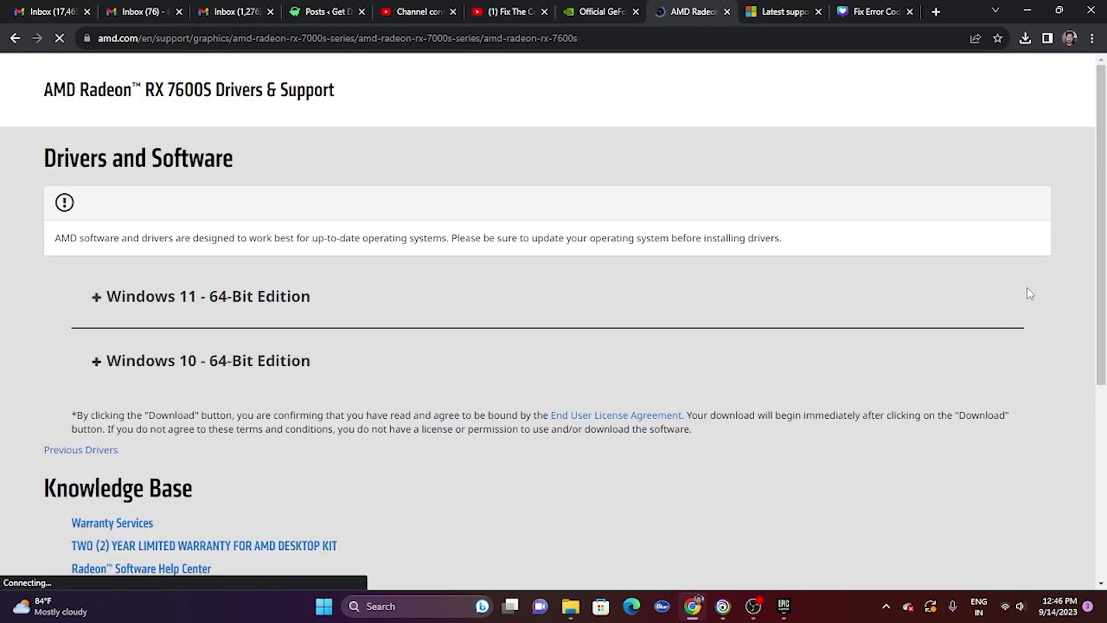
# Step: Switch from the AMD driver page to Microsoft's Visual C++ Redistributable page, examine its X64 and X86 download links, and minimize Chrome
pyautogui.scroll(-2, 273, 292)
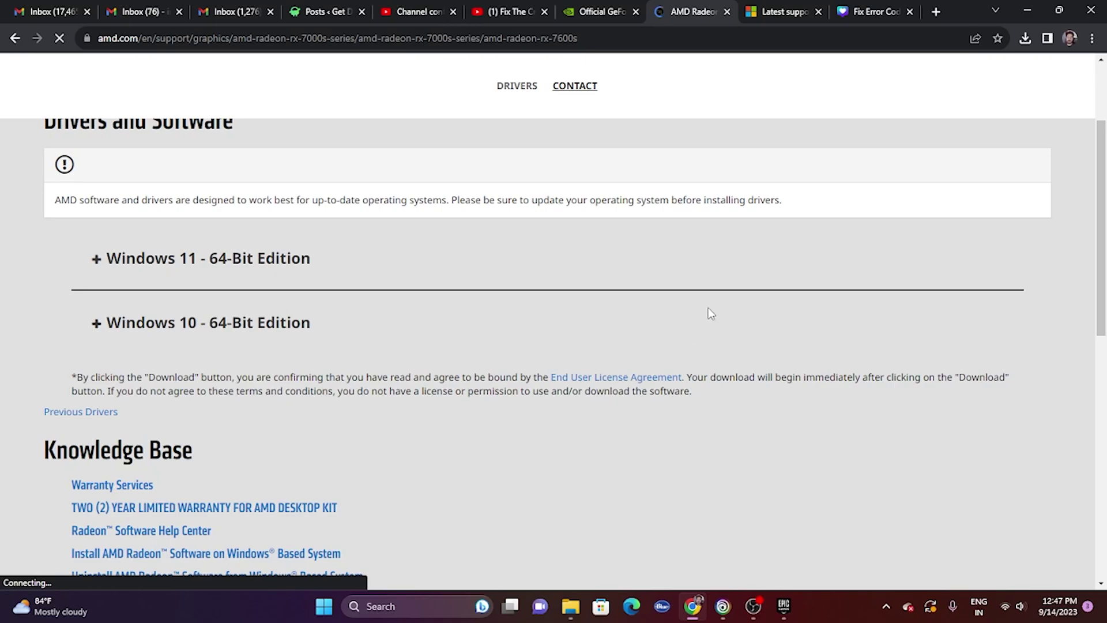
pyautogui.click(777, 12)
pyautogui.moveTo(640, 240); pyautogui.dragTo(288, 190)
pyautogui.click(618, 264)
pyautogui.scroll(-10, 618, 264)
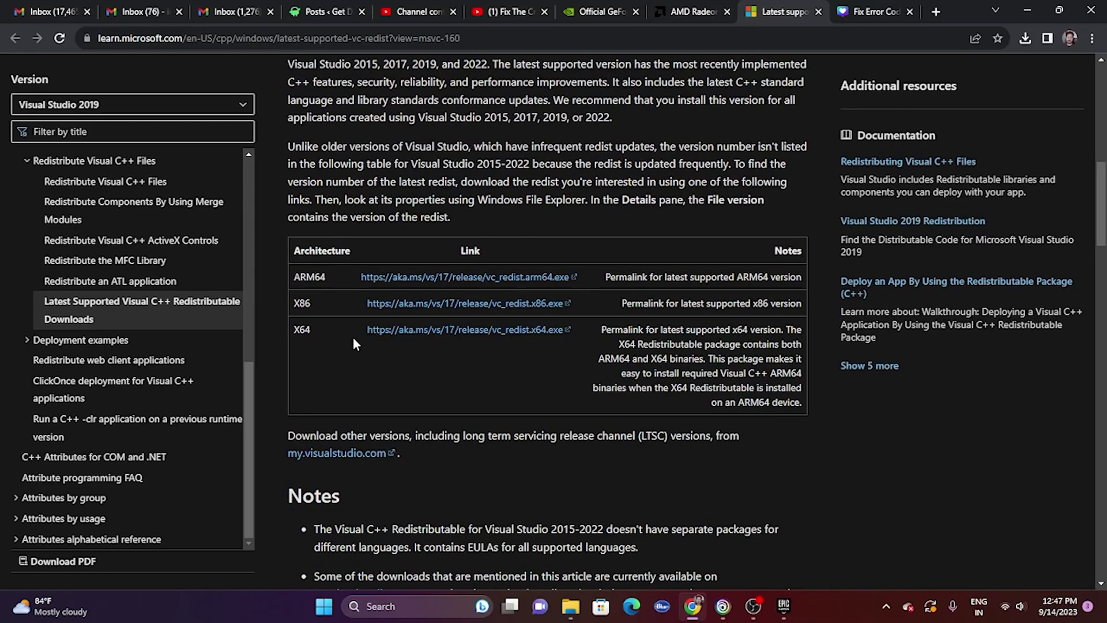
pyautogui.moveTo(295, 329); pyautogui.dragTo(304, 325)
pyautogui.click(339, 299)
pyautogui.doubleClick(301, 305)
pyautogui.click(1027, 10)
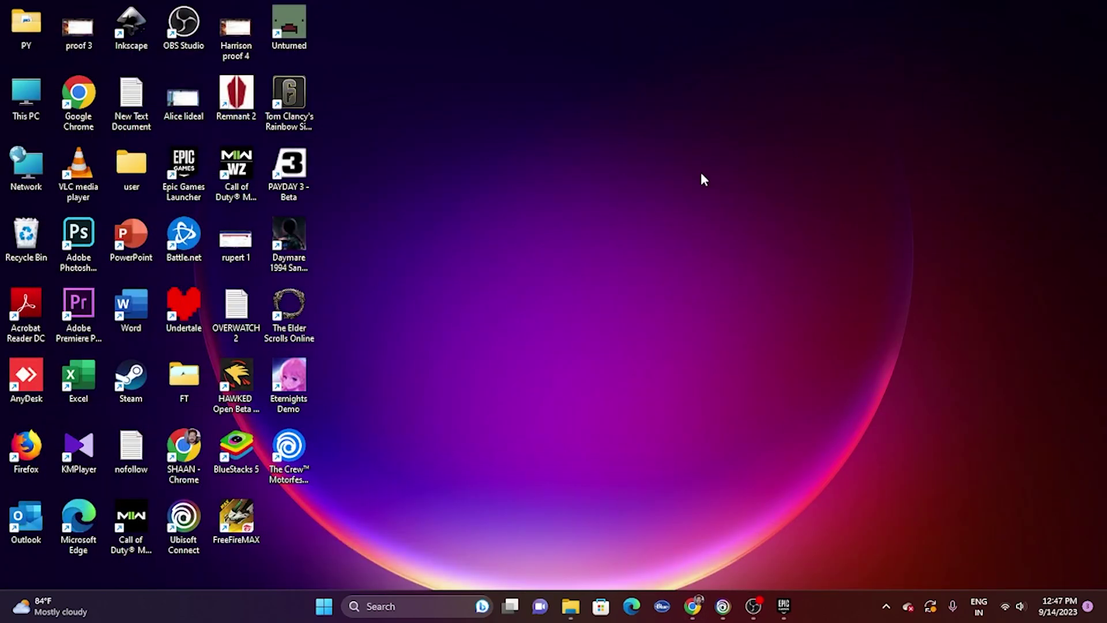
# Step: View The Crew Motorfest in Ubisoft Connect, then switch to the Epic Games library and check the game's uninstall option without running it
pyautogui.click(723, 605)
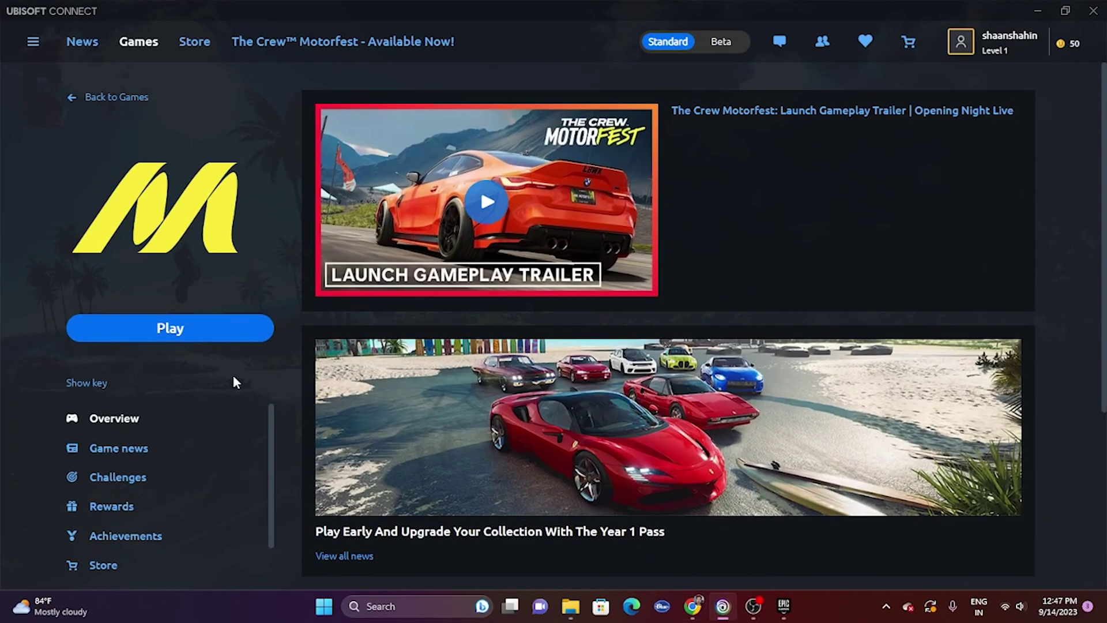
pyautogui.click(1033, 10)
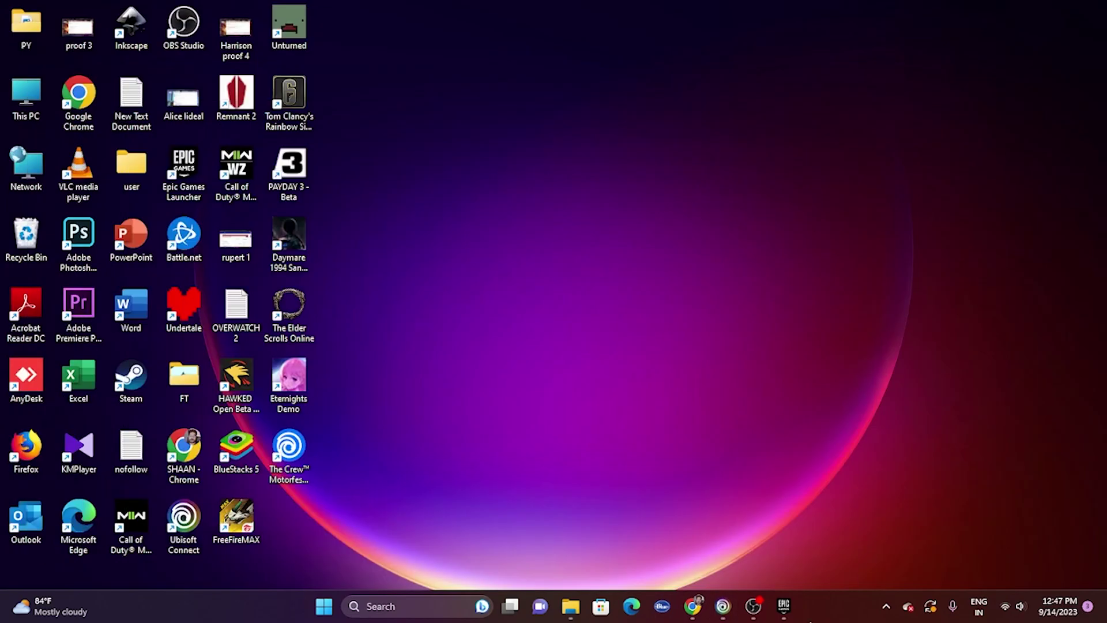
pyautogui.click(783, 605)
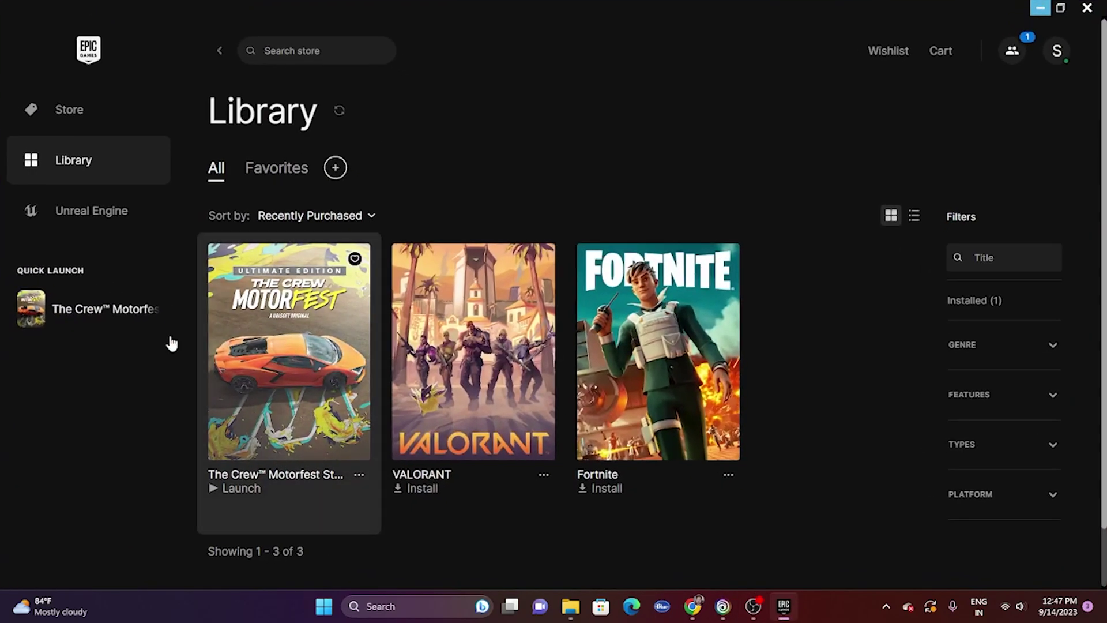
pyautogui.click(359, 474)
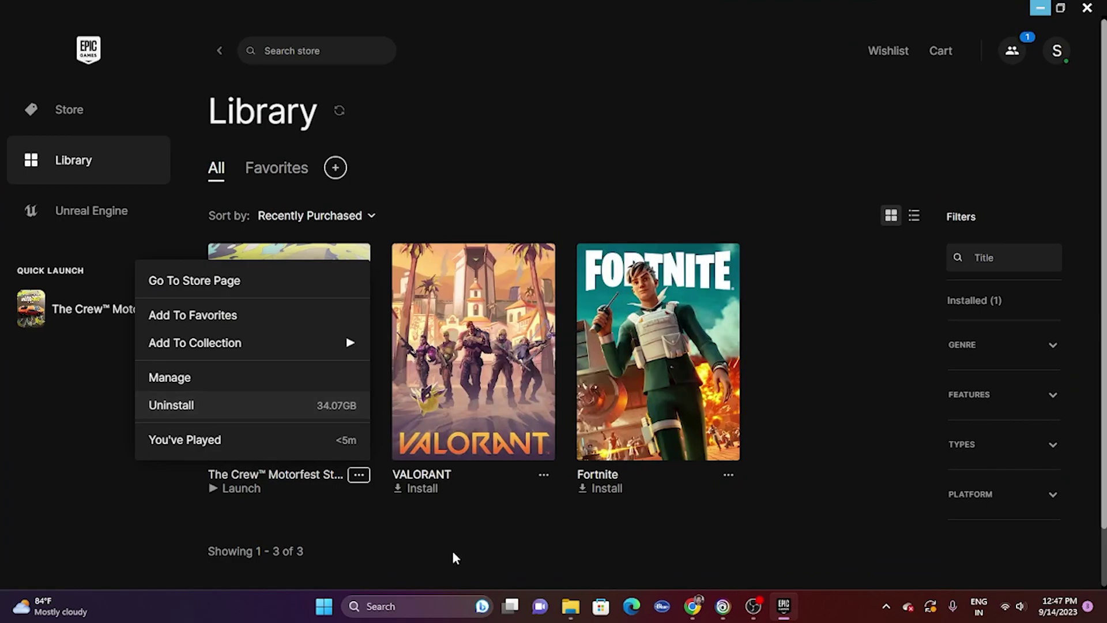
pyautogui.click(482, 535)
# Step: Switch to File Explorer, check the free space of the drives under This PC, and close the window
pyautogui.hotkey('alt', 'Tab')
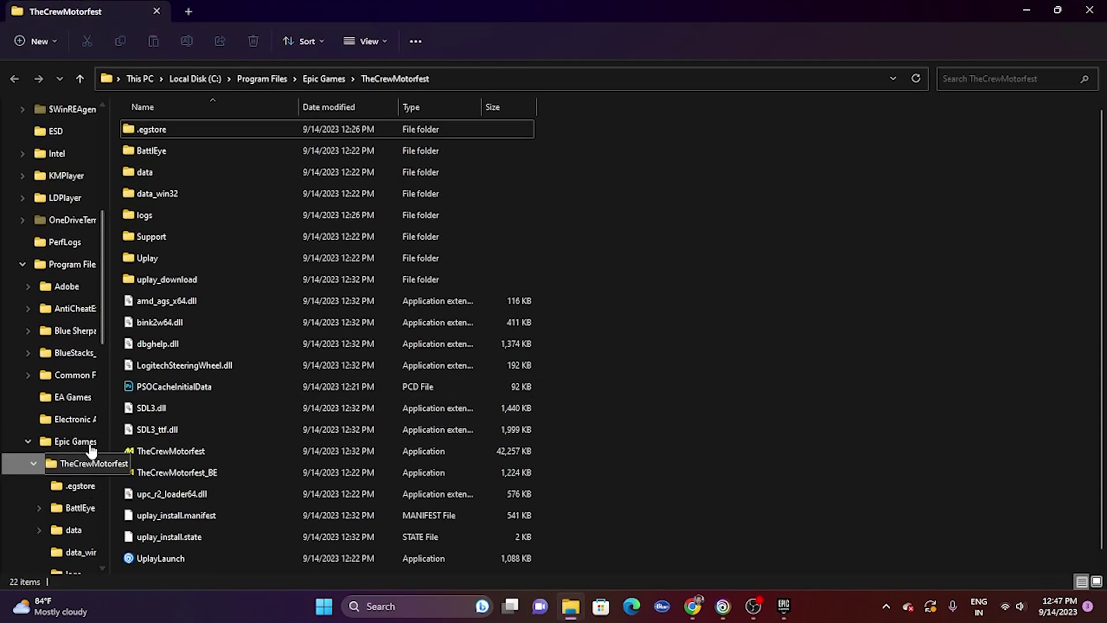
pyautogui.scroll(3, 57, 345)
pyautogui.click(51, 197)
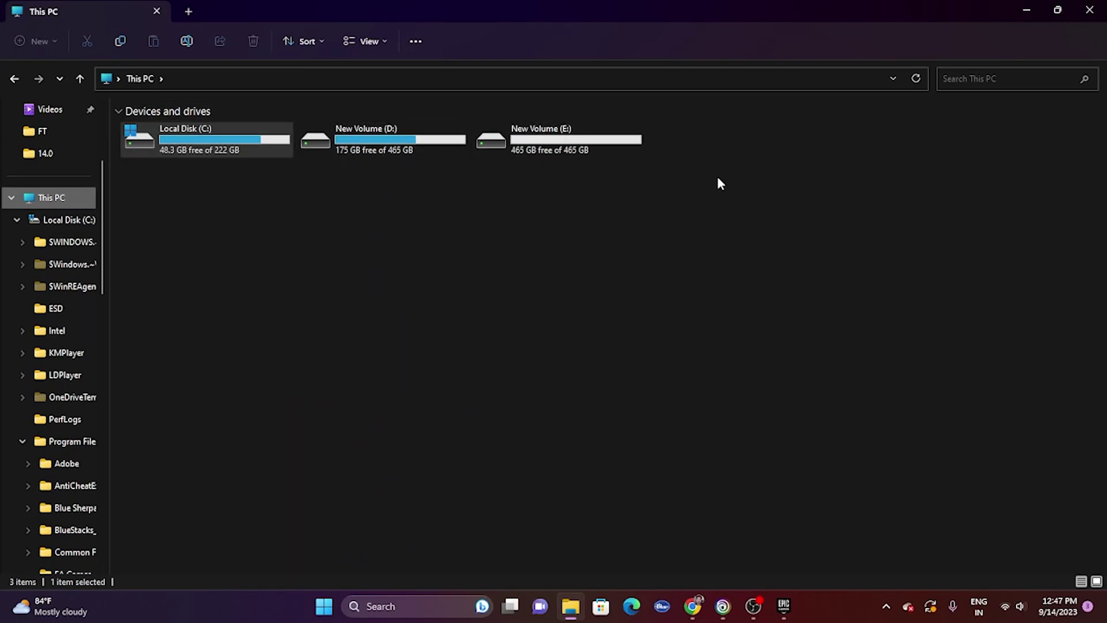
pyautogui.click(1089, 10)
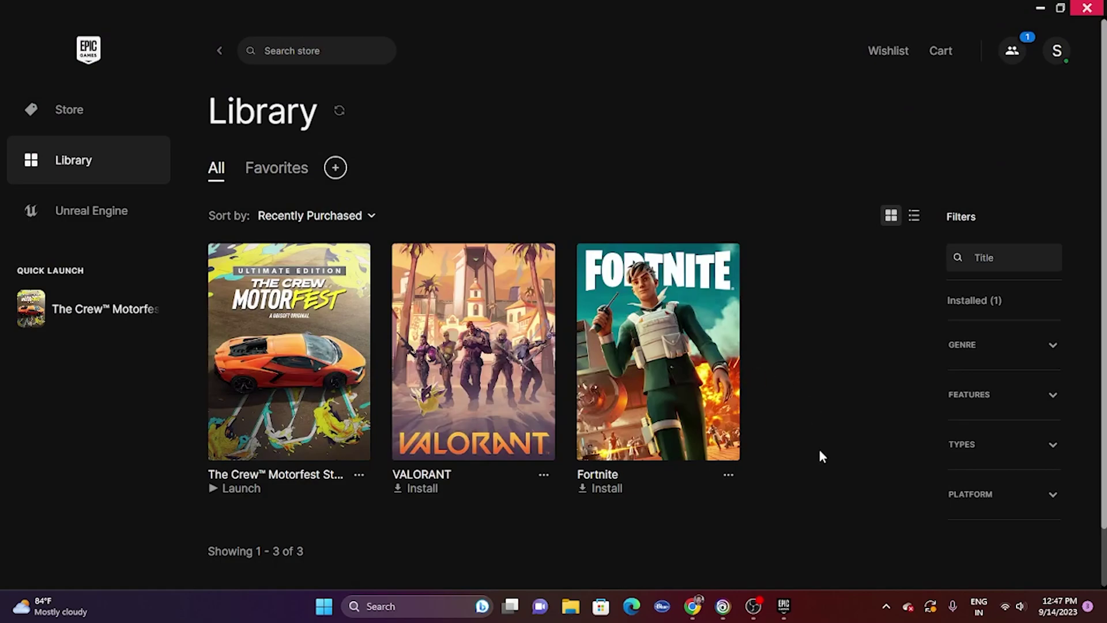